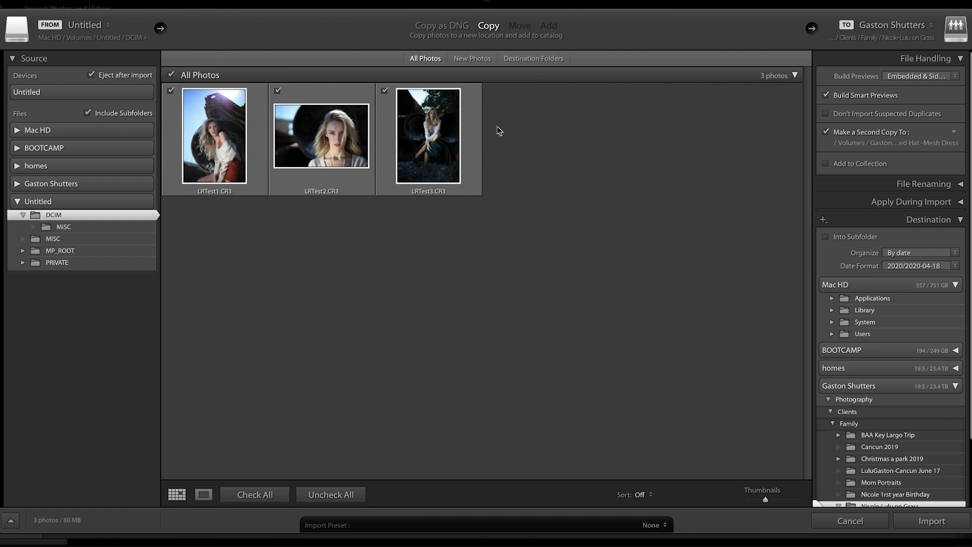
# Exclude LRTest1.CR3, LRTest2.CR3 and LRTest3.CR3 from the photos marked for import
pyautogui.click(384, 92)
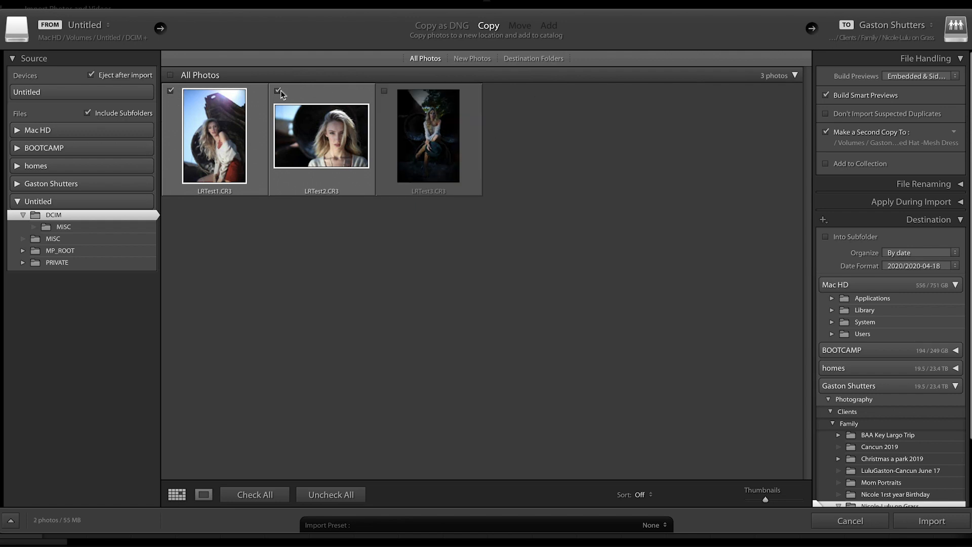
pyautogui.click(277, 91)
pyautogui.click(171, 91)
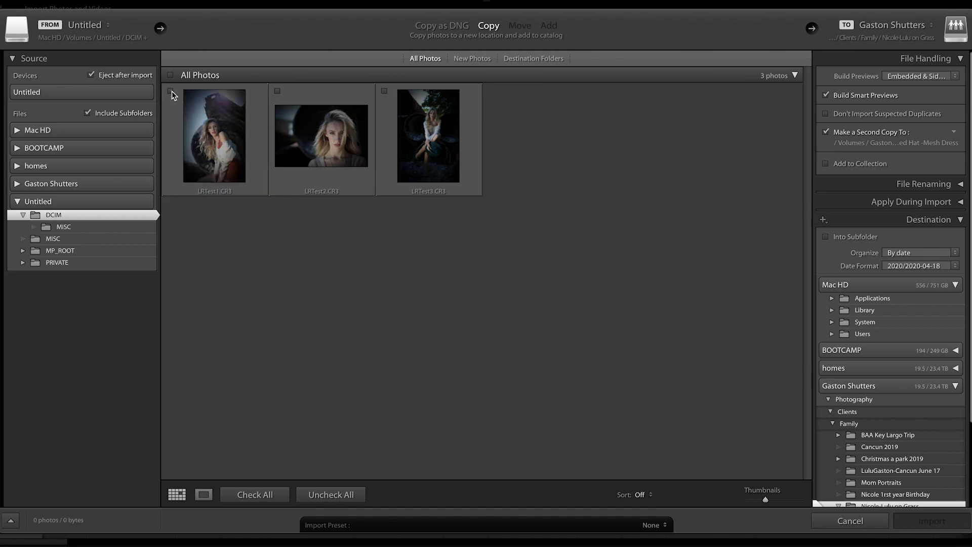
pyautogui.click(386, 93)
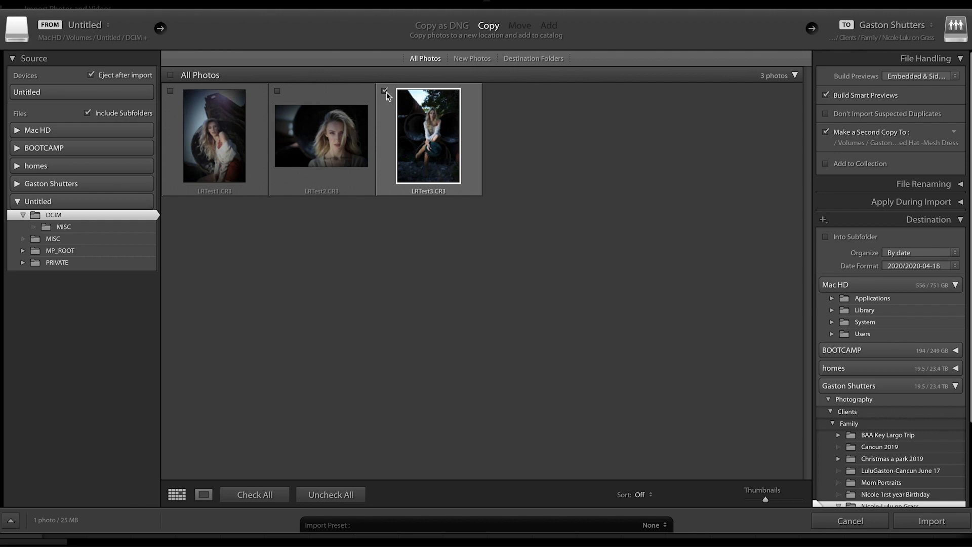
pyautogui.click(385, 91)
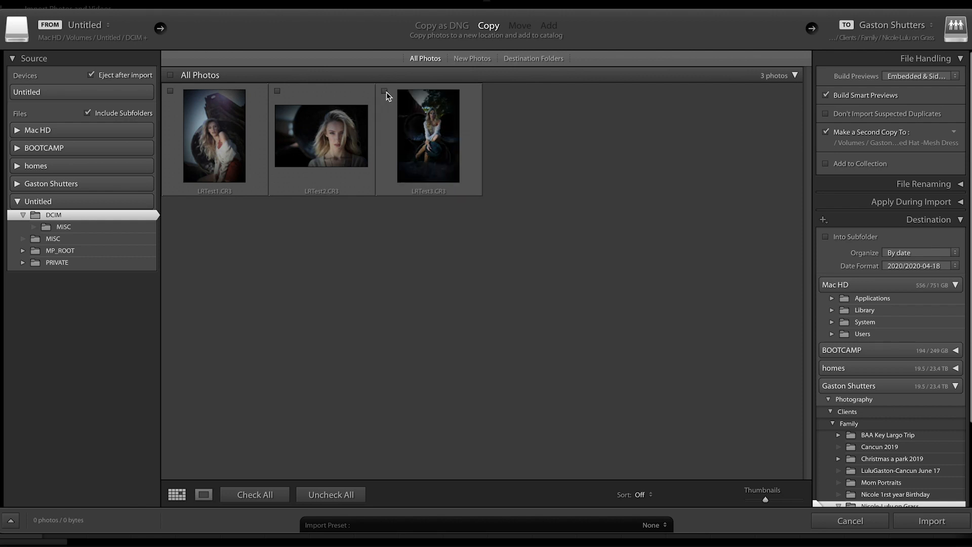
# Select the consecutive range LRTest3.CR3 to LRTest1.CR3, mark it for import as a group, and clear the marks and selection again
pyautogui.click(453, 160)
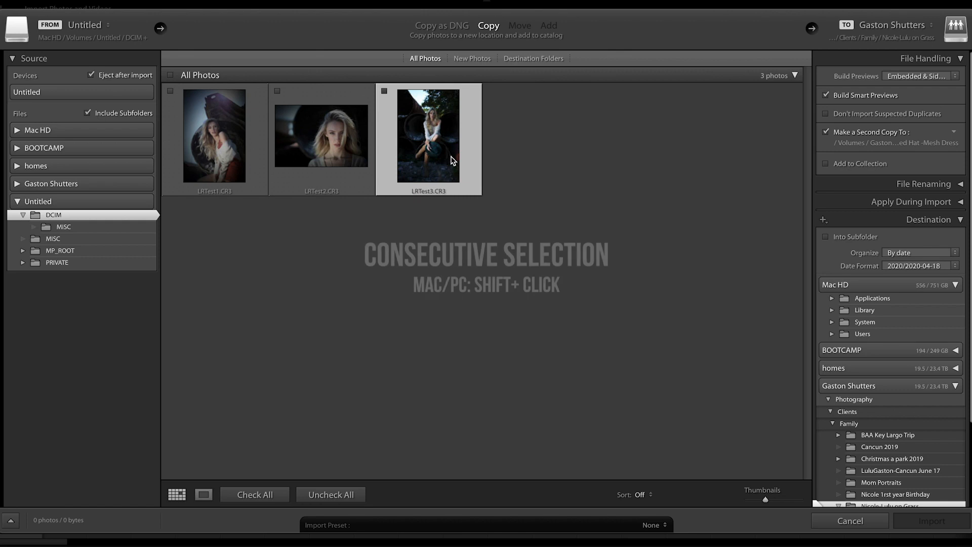
pyautogui.keyDown('shift'); pyautogui.click(252, 142); pyautogui.keyUp('shift')
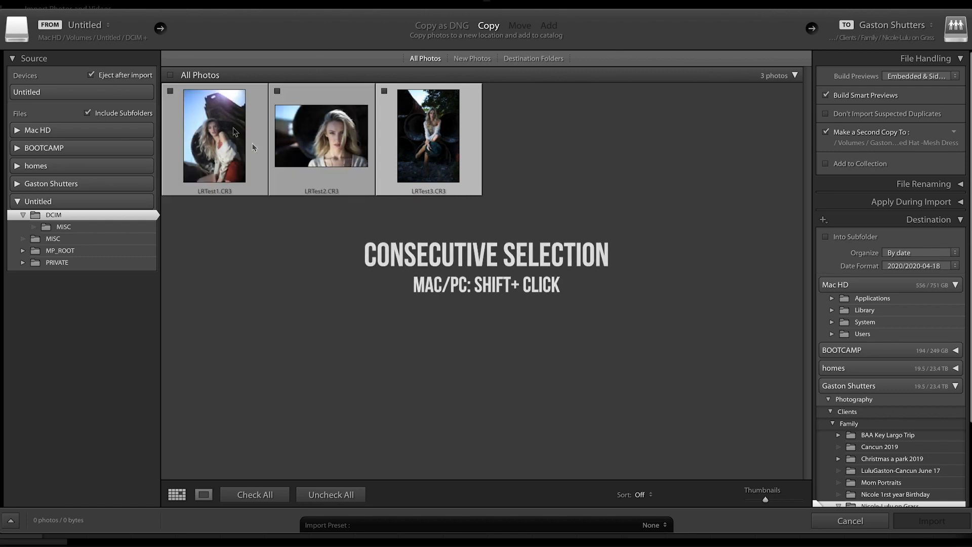
pyautogui.click(170, 90)
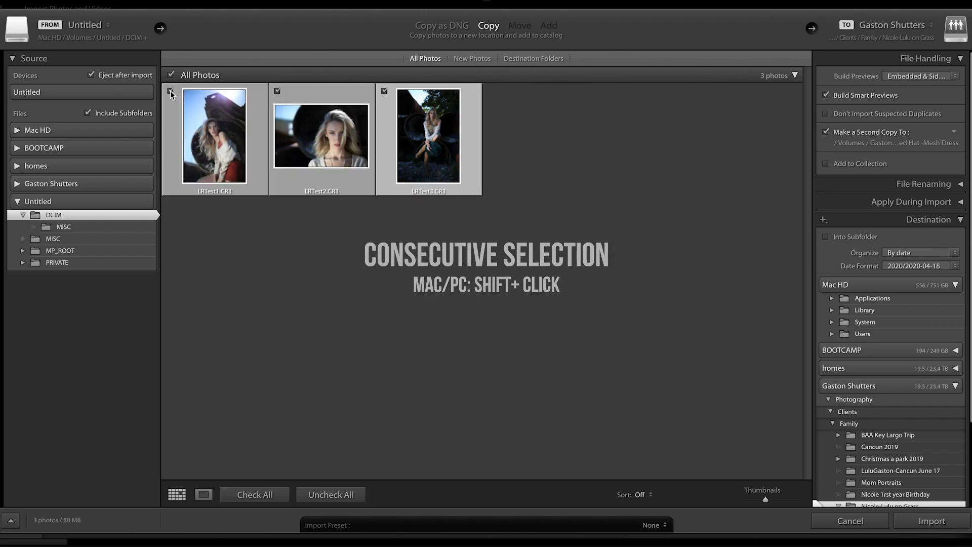
pyautogui.click(171, 91)
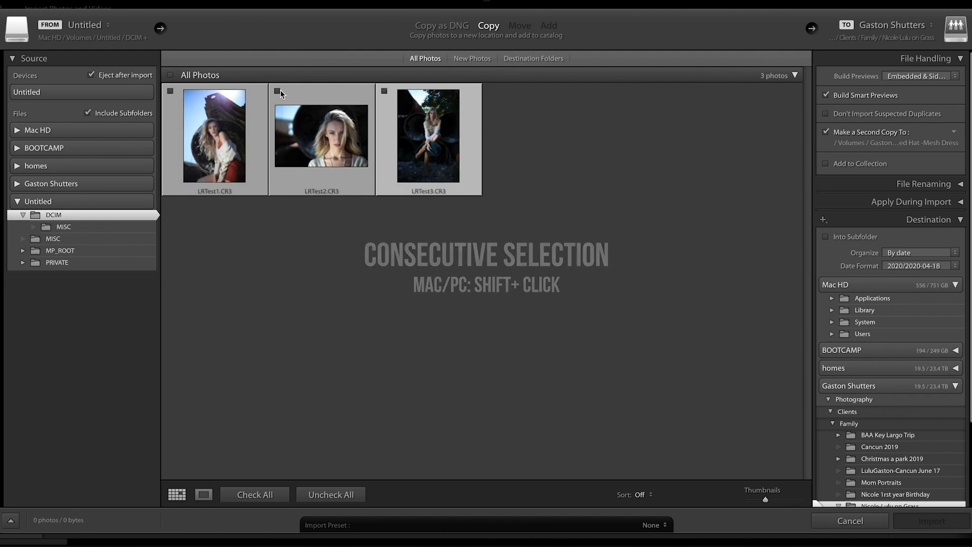
pyautogui.click(464, 233)
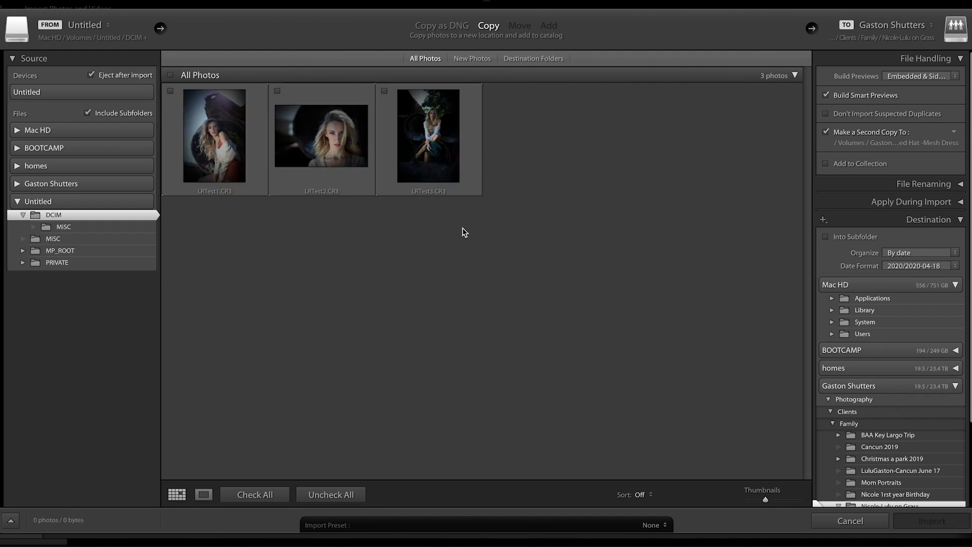
# Select only LRTest3.CR3 and LRTest1.CR3, mark both for import together, and mark LRTest2.CR3 as well
pyautogui.click(448, 139)
pyautogui.keyDown('super'); pyautogui.click(228, 141); pyautogui.keyUp('super')
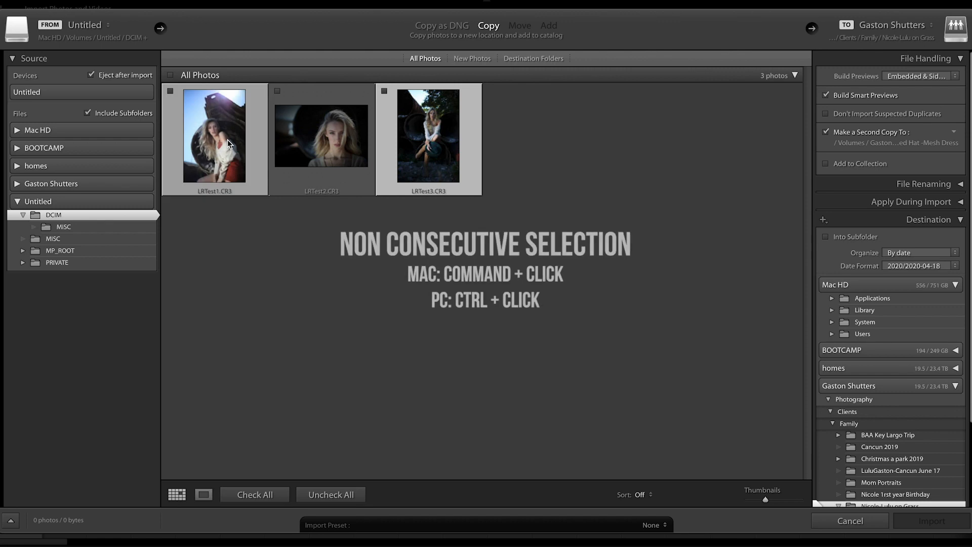
pyautogui.click(170, 91)
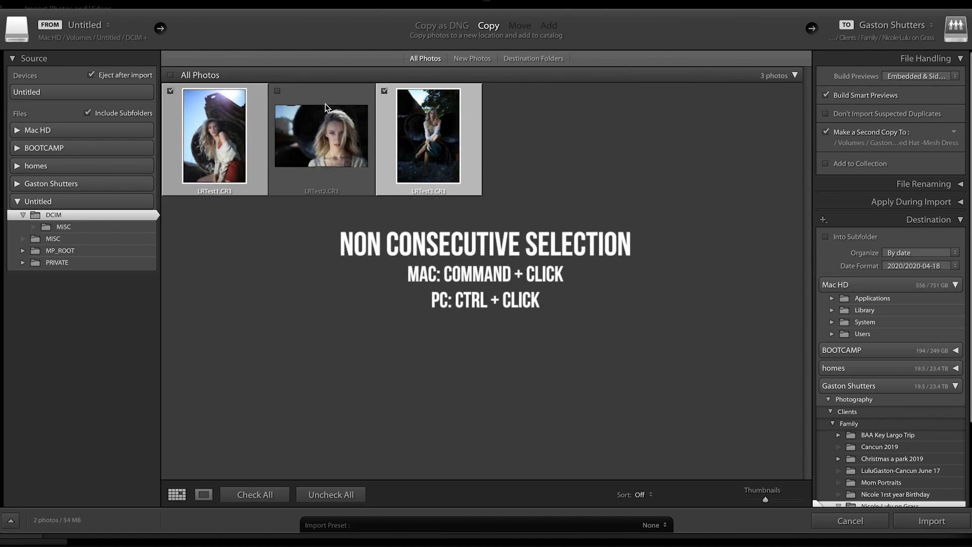
pyautogui.click(277, 92)
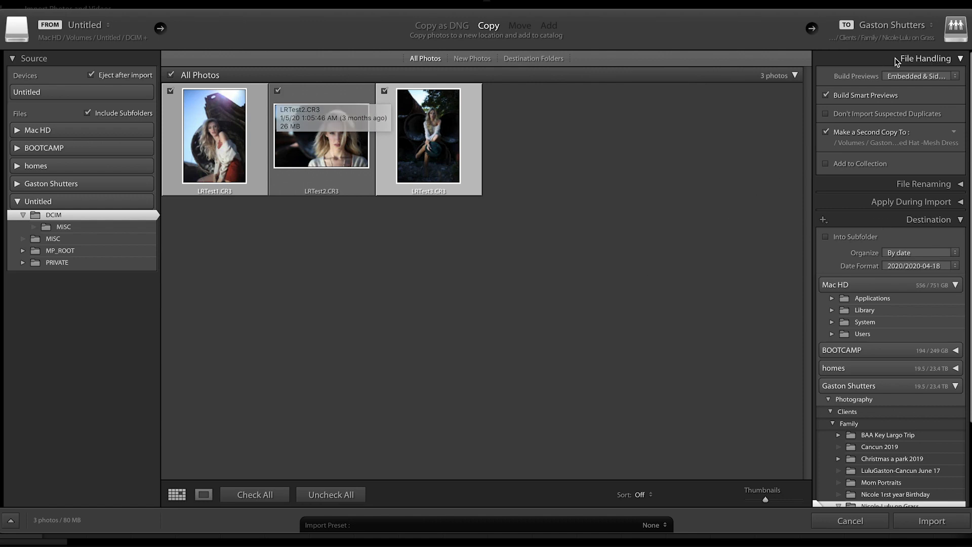
# Set the import destination to a new folder named LR Tutorial on the Desktop
pyautogui.click(920, 38)
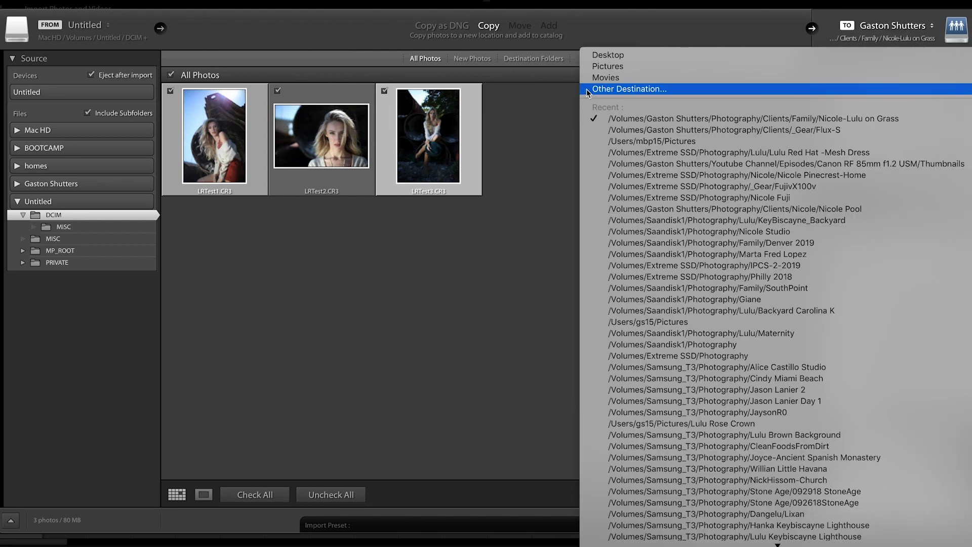
pyautogui.click(636, 91)
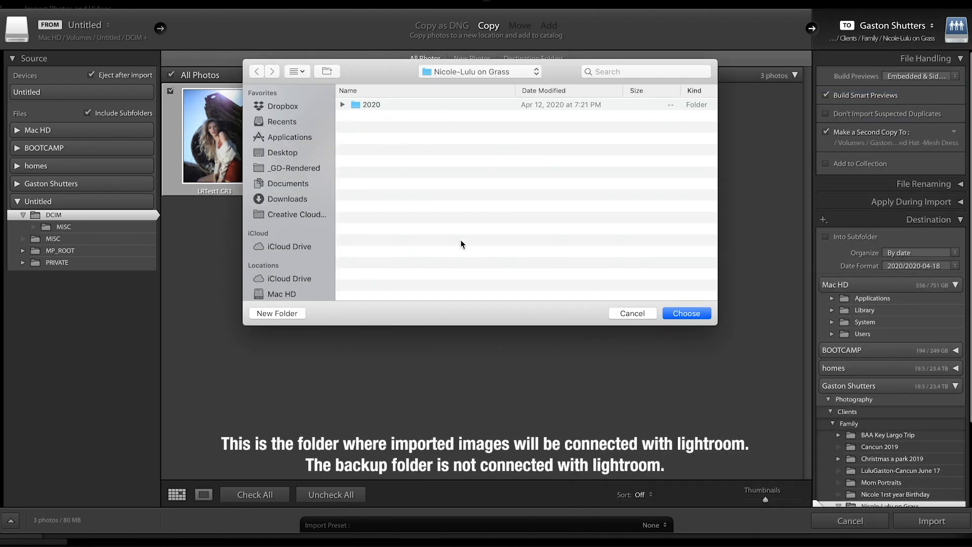
pyautogui.click(285, 155)
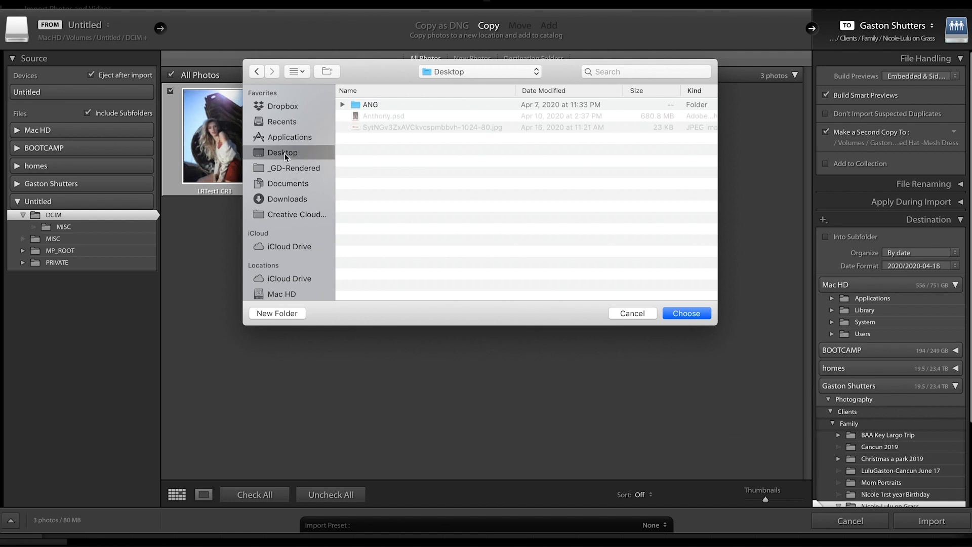
pyautogui.press('super+shift+n')
pyautogui.write('LR Tutorial')
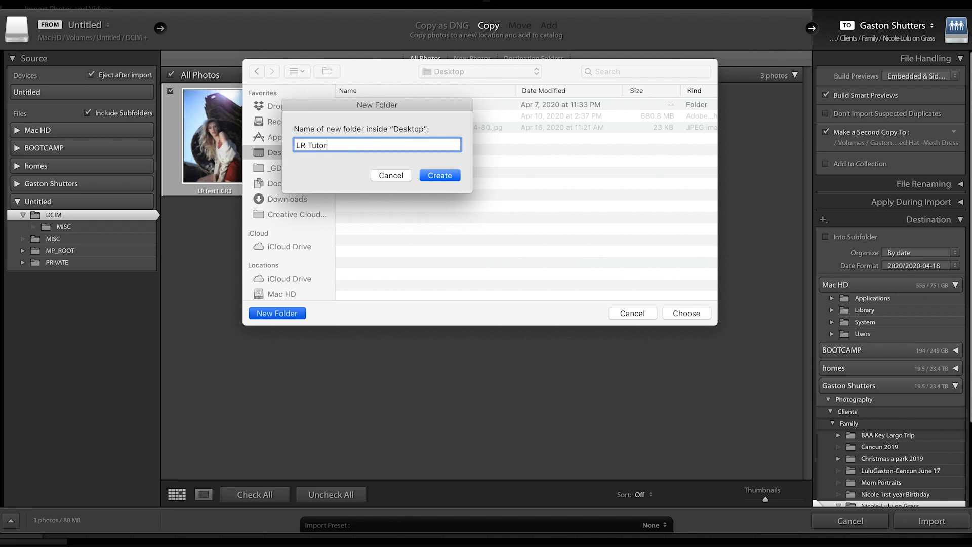
pyautogui.click(438, 177)
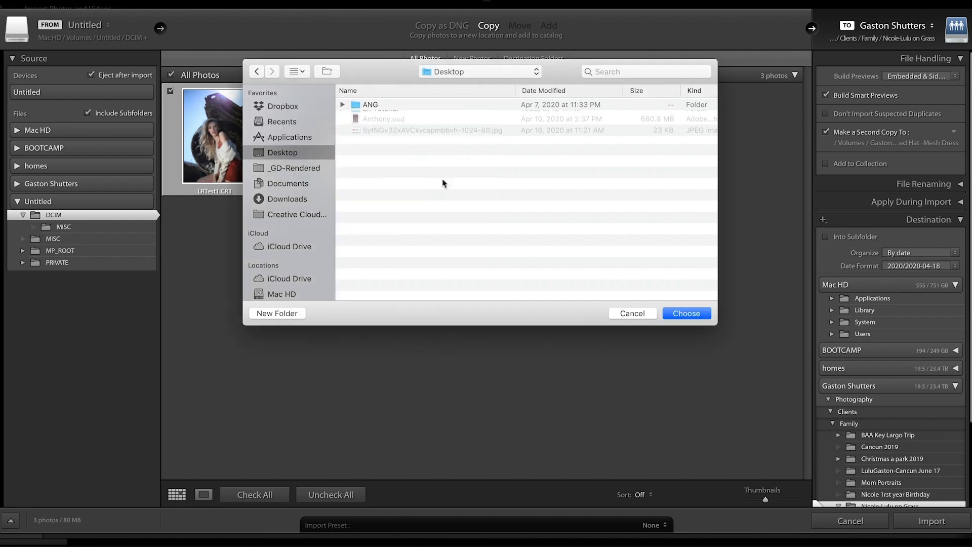
pyautogui.click(695, 314)
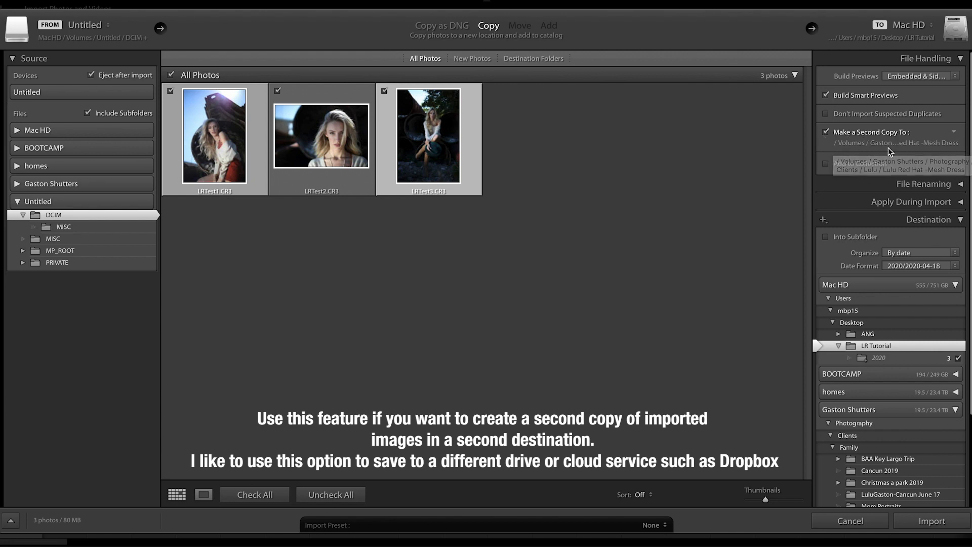
# Direct the second copy of the imported photos to a new Dropbox folder named LR Tutorial2
pyautogui.click(828, 135)
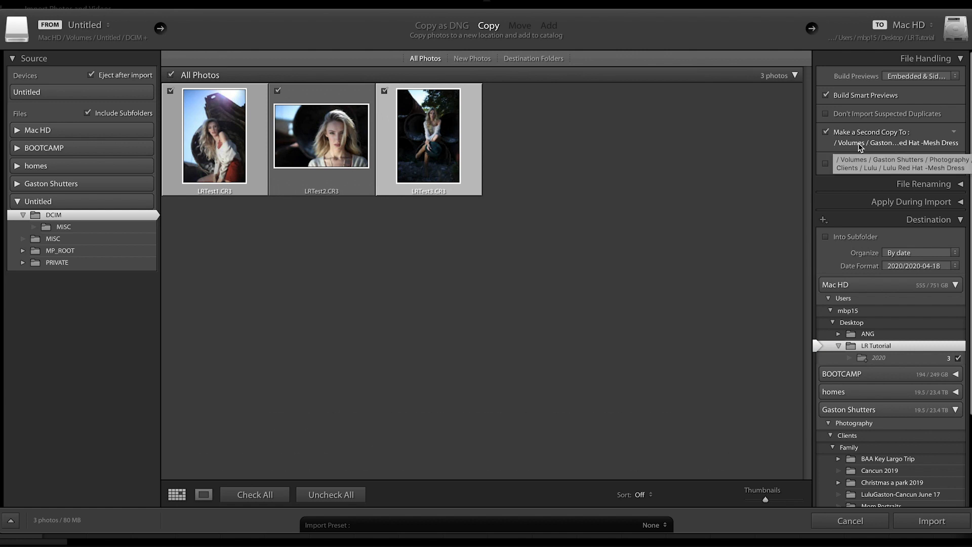
pyautogui.click(859, 143)
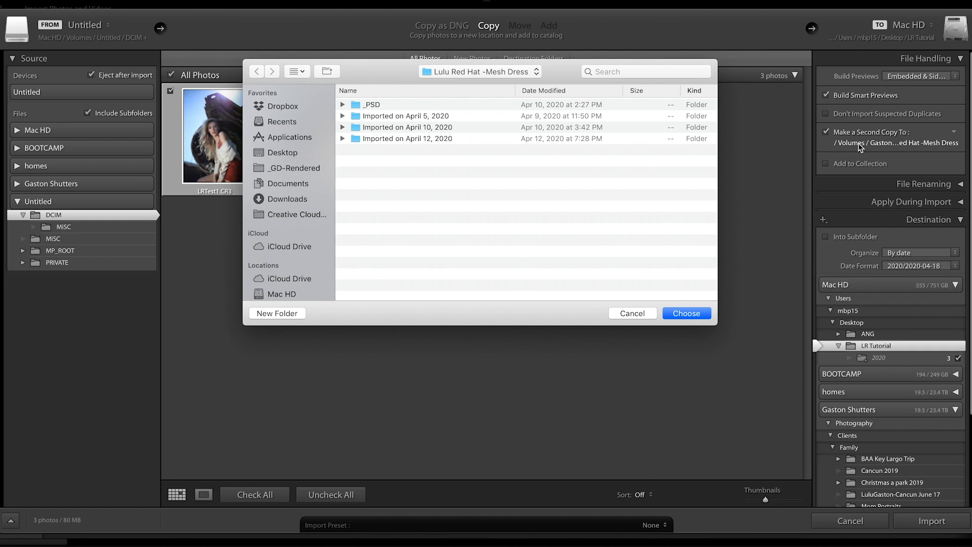
pyautogui.click(284, 107)
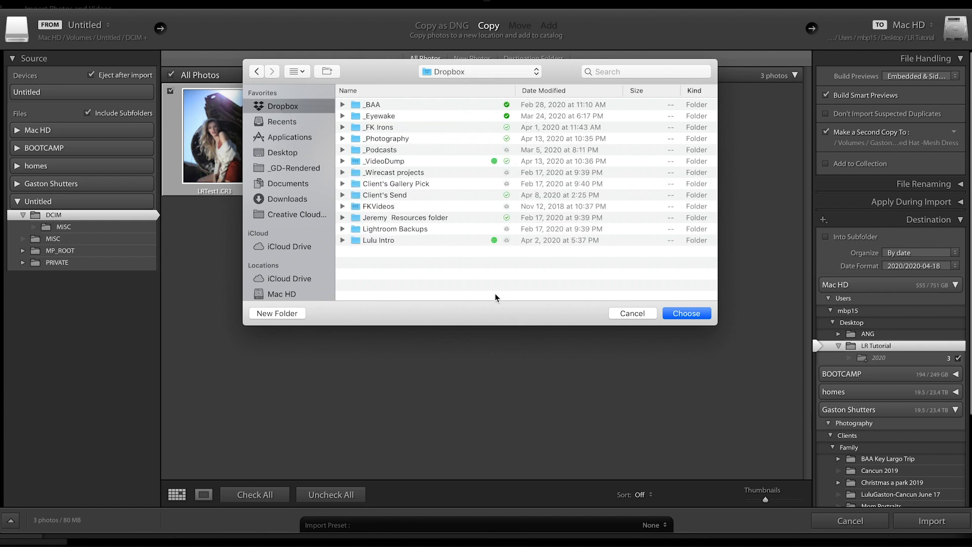
pyautogui.press('super+shift+n')
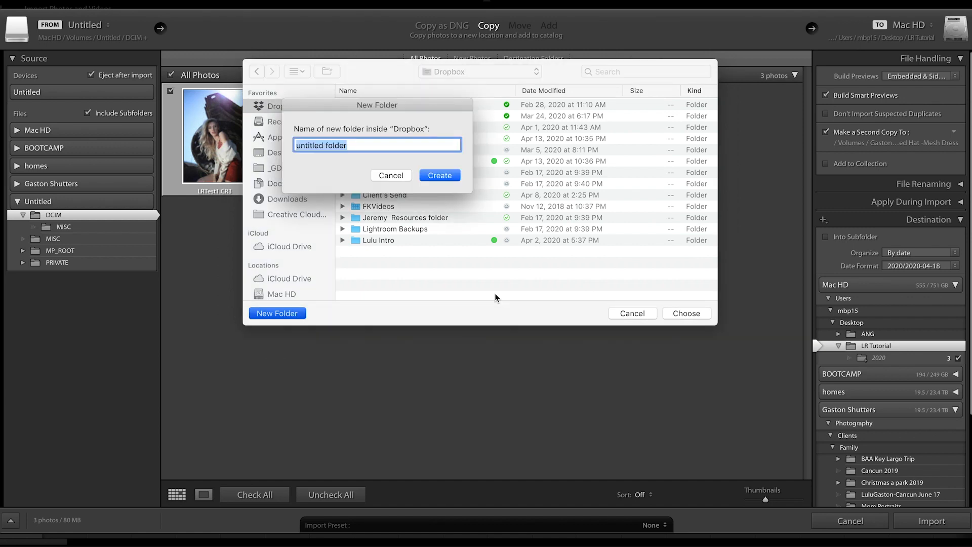
pyautogui.write('LR Tutorial2')
pyautogui.click(436, 177)
pyautogui.click(688, 314)
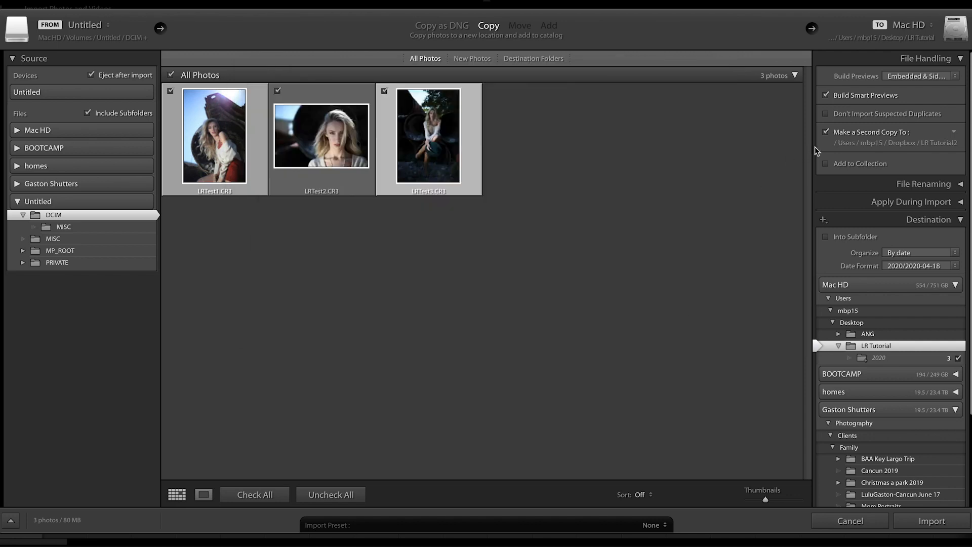
# Enable adding the imported photos to a collection and name a new collection LR Tutorial
pyautogui.scroll(-3, 825, 167)
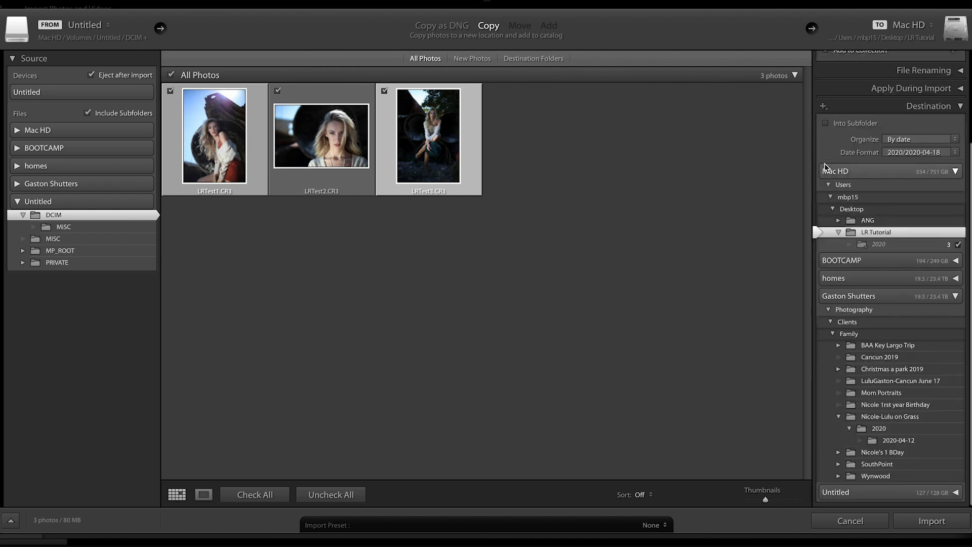
pyautogui.scroll(5, 825, 167)
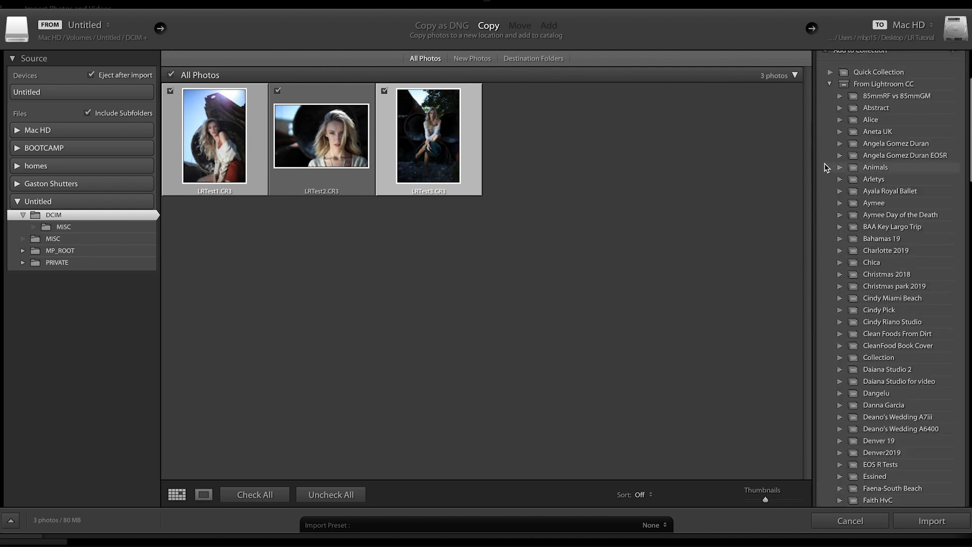
pyautogui.scroll(2, 826, 167)
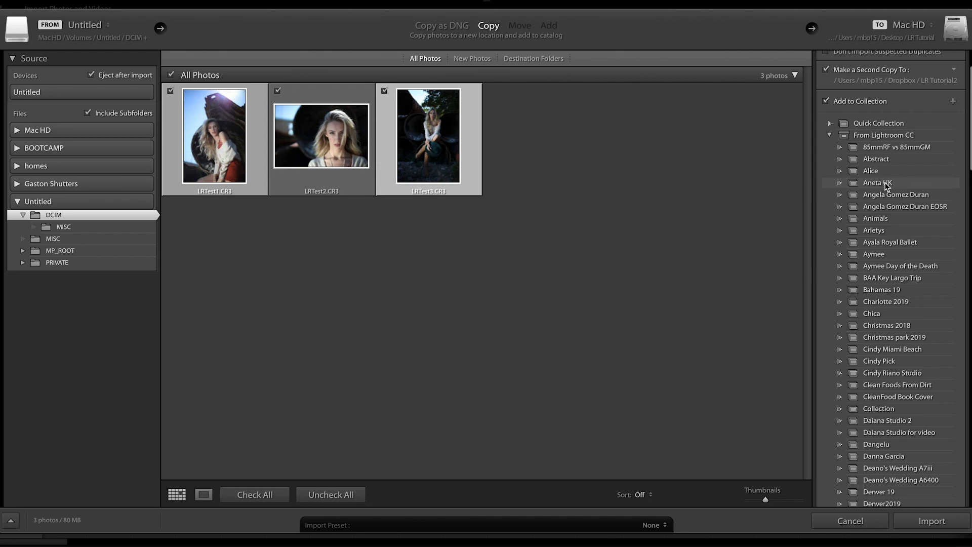
pyautogui.click(953, 102)
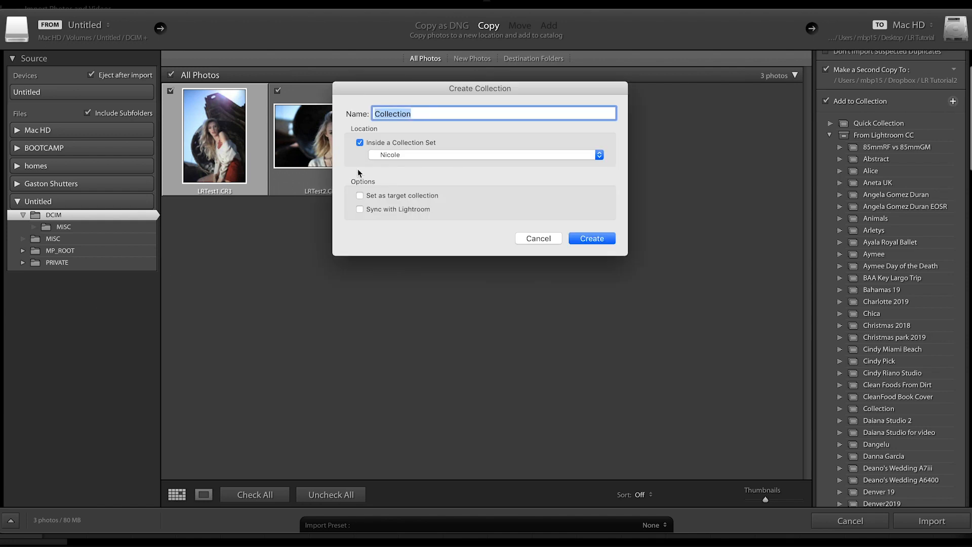
pyautogui.write('LR Turo')
pyautogui.press('BackSpace')
pyautogui.press('BackSpace')
pyautogui.write('torial')
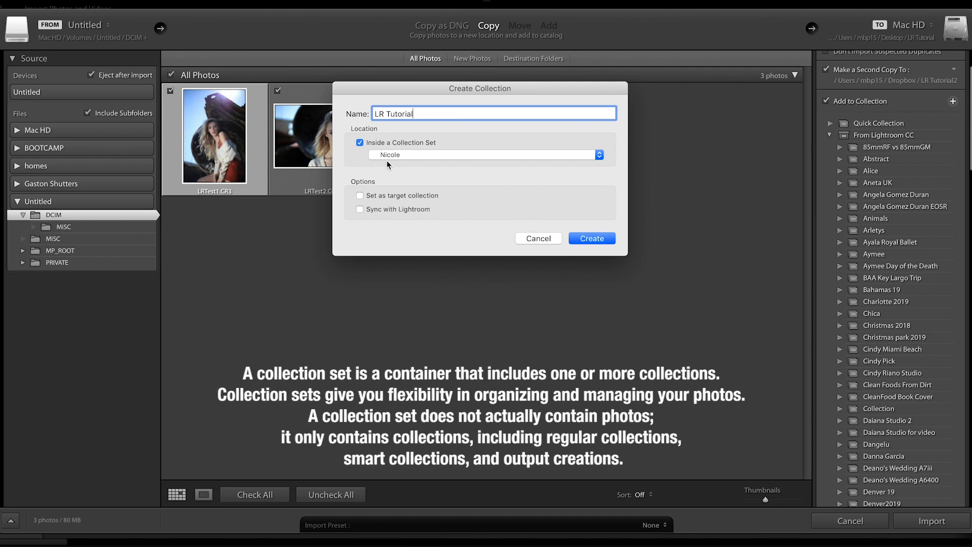
# Place the new collection inside the From Lightroom CC collection set and create it
pyautogui.click(360, 143)
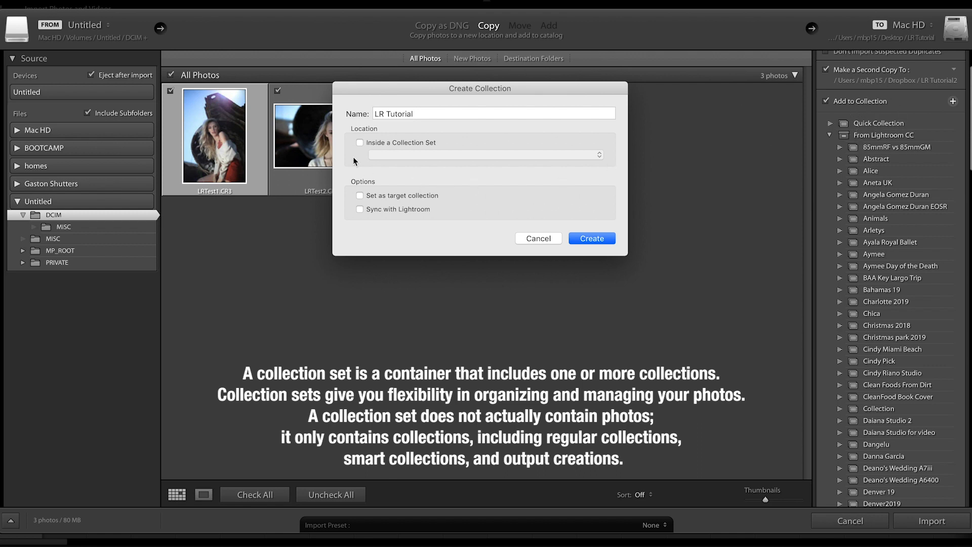
pyautogui.click(360, 143)
pyautogui.click(389, 154)
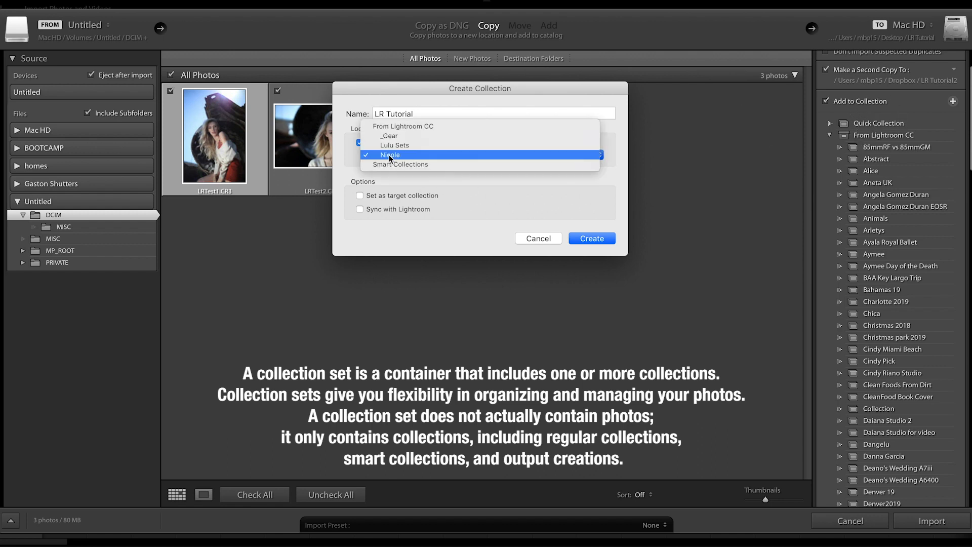
pyautogui.click(394, 126)
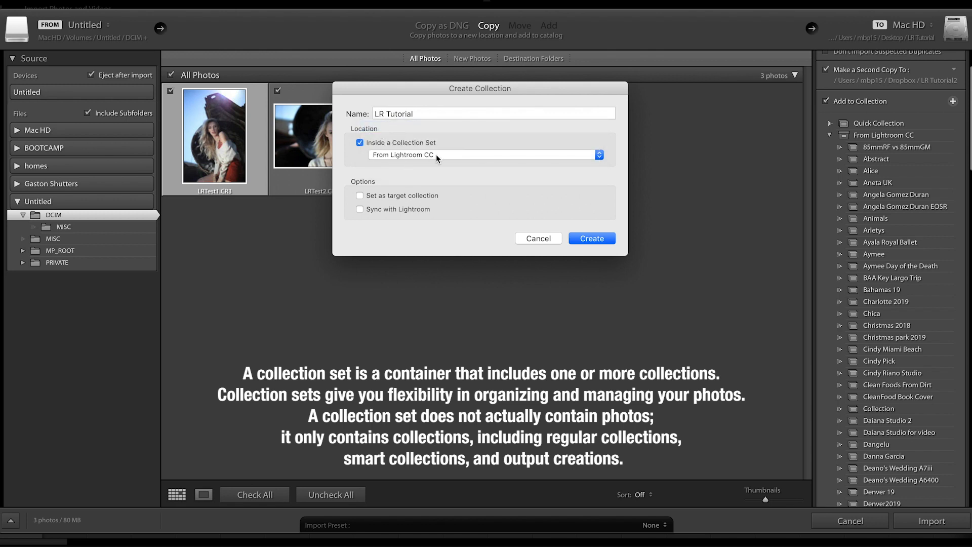
pyautogui.click(592, 239)
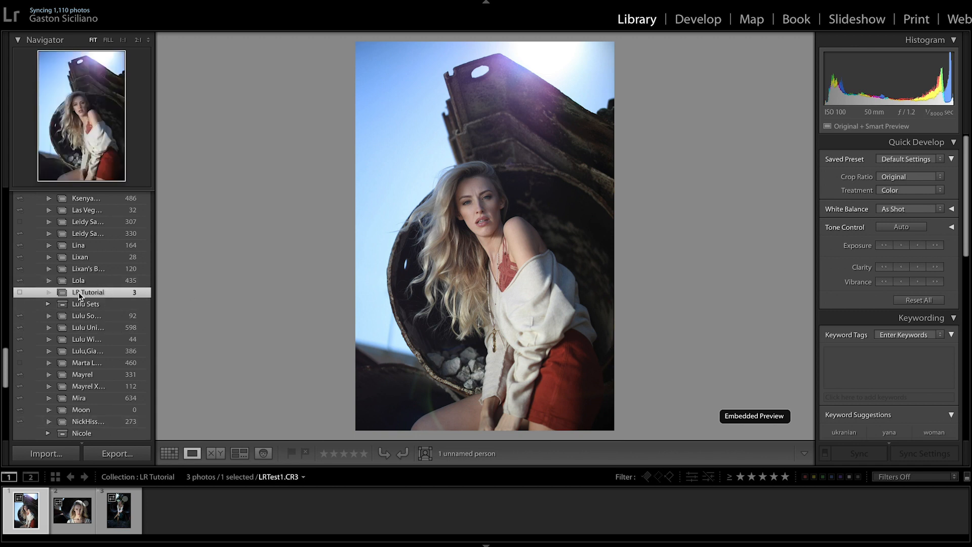
pyautogui.scroll(10, 79, 296)
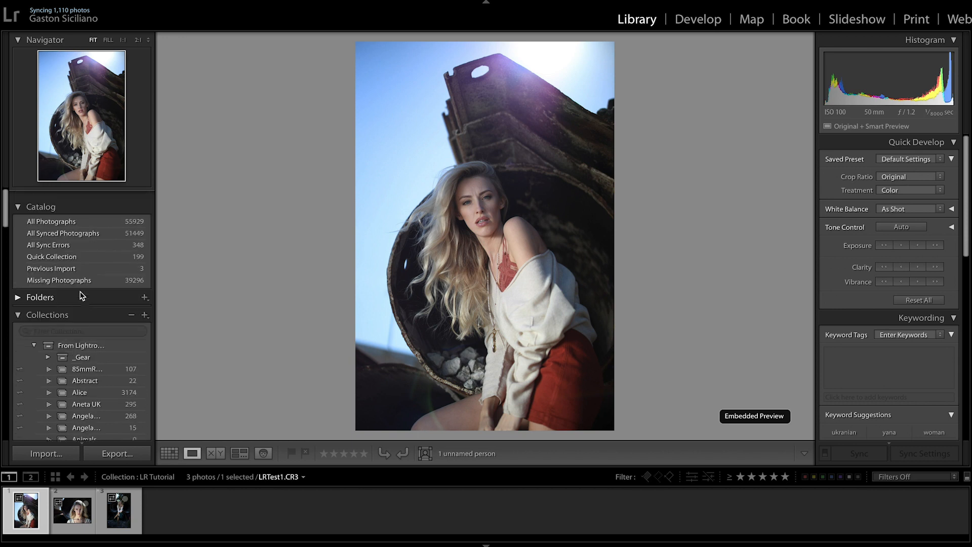
pyautogui.scroll(-10, 109, 303)
pyautogui.scroll(-10, 110, 306)
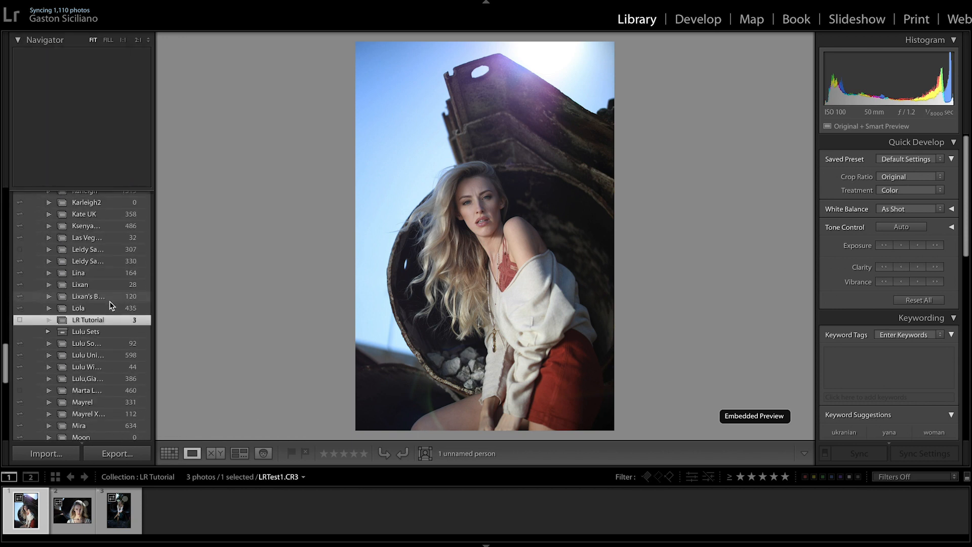
pyautogui.scroll(-3, 110, 306)
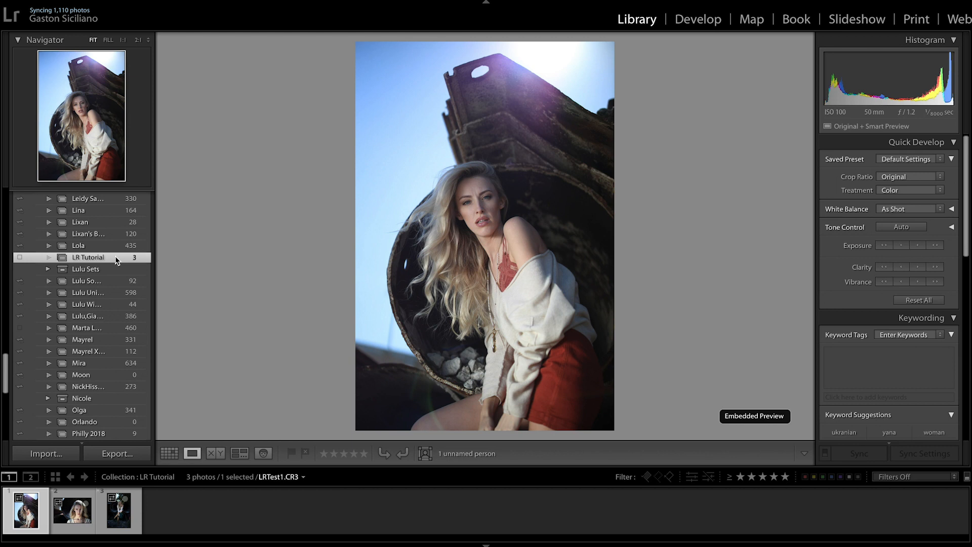
# View each of the three imported photos in the LR Tutorial collection and go back to LRTest1.CR3
pyautogui.click(73, 522)
pyautogui.click(117, 521)
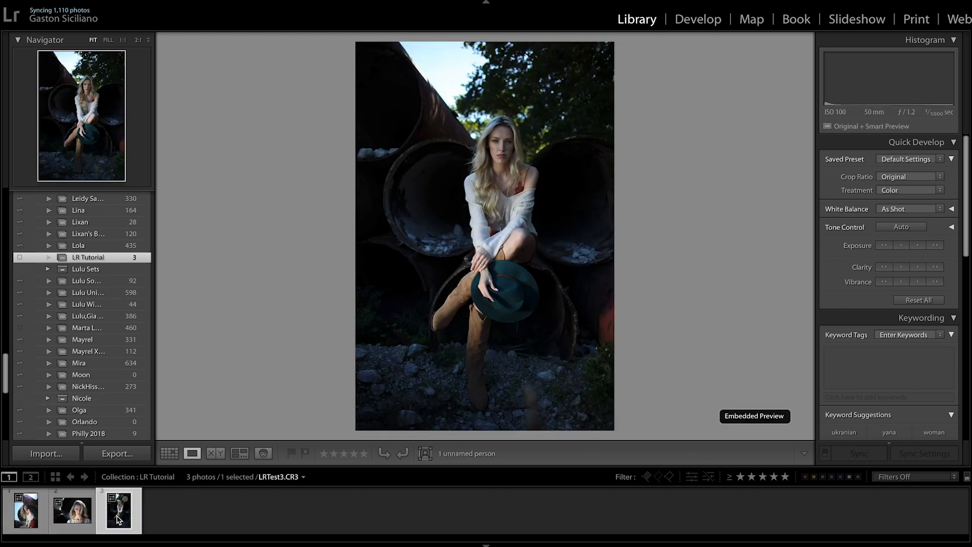
pyautogui.click(85, 517)
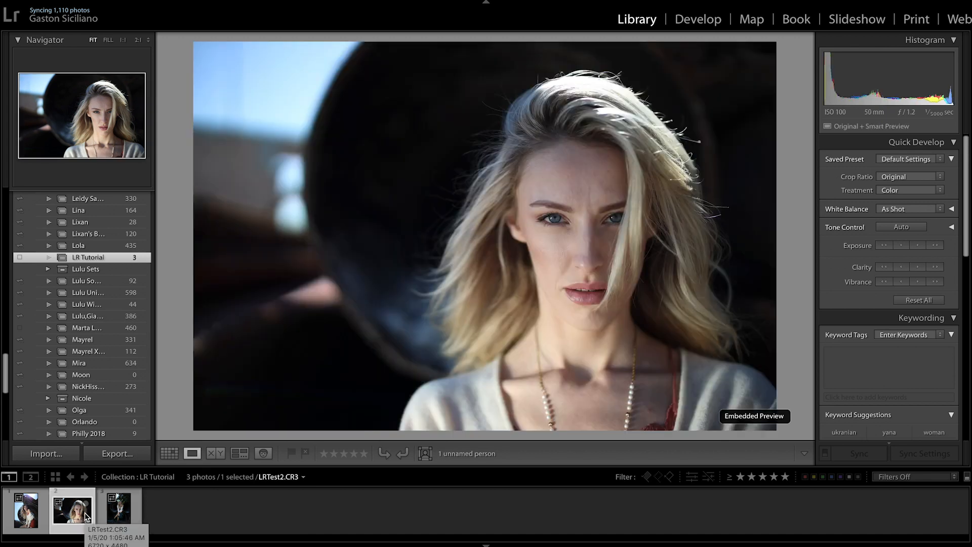
pyautogui.click(110, 518)
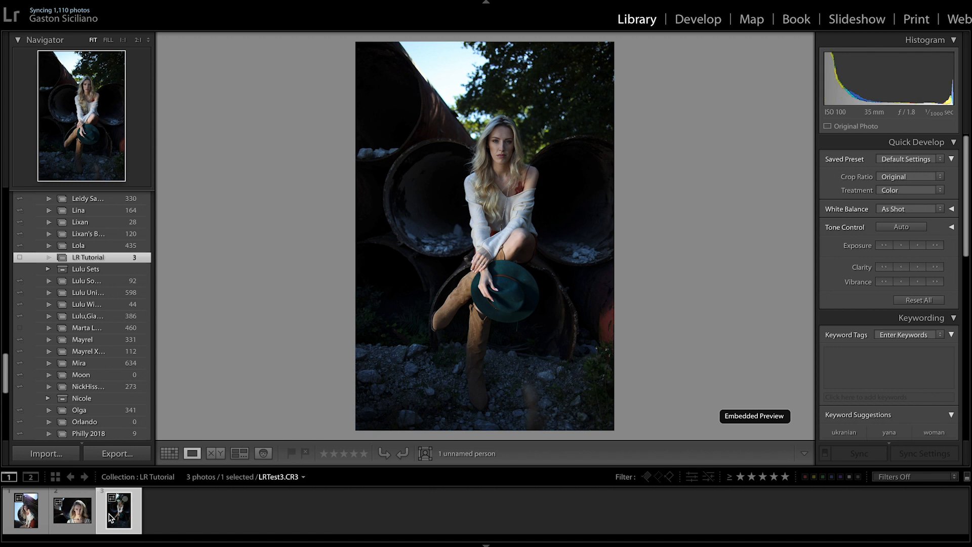
pyautogui.click(25, 511)
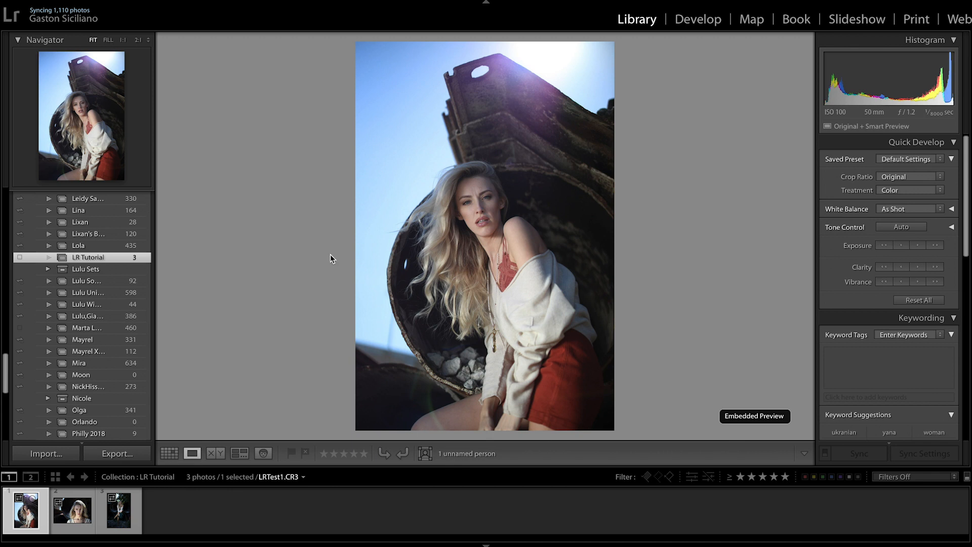
# Inspect the lower part of LRTest1.CR3 up close, and enlarge the area around the face
pyautogui.click(404, 247)
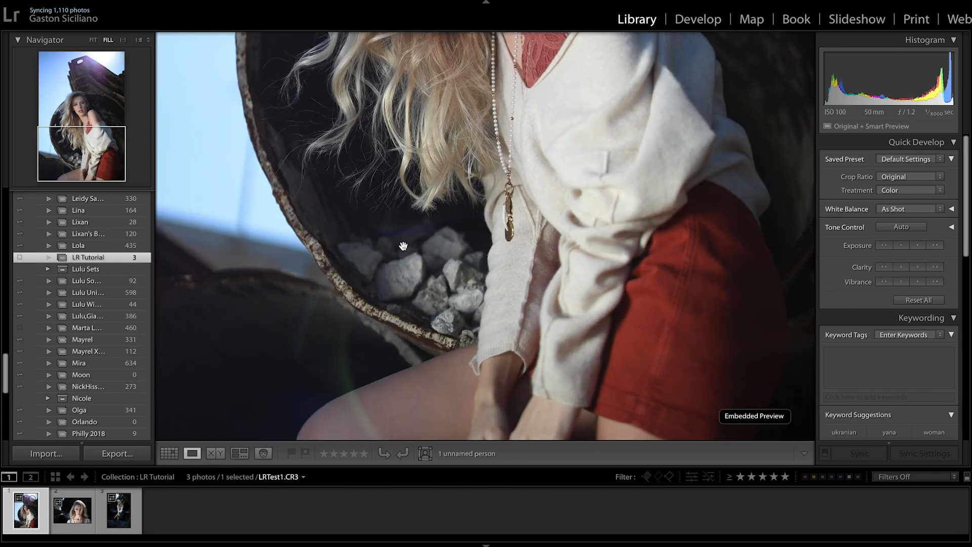
pyautogui.click(403, 246)
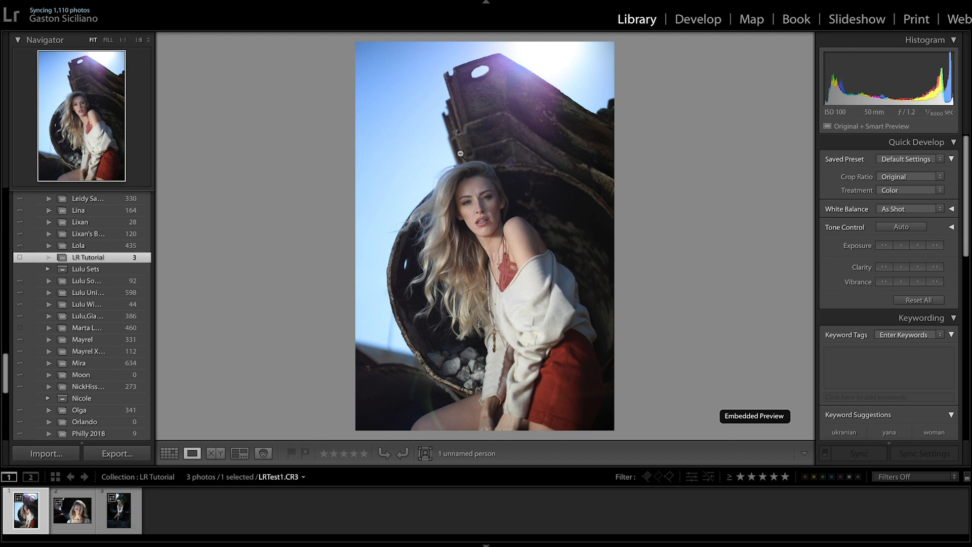
pyautogui.press('super+alt+equal')
pyautogui.press('super+alt+equal')
pyautogui.press('super+alt+equal')
pyautogui.press('super+alt+equal')
pyautogui.press('super+alt+equal')
pyautogui.press('super+alt+equal')
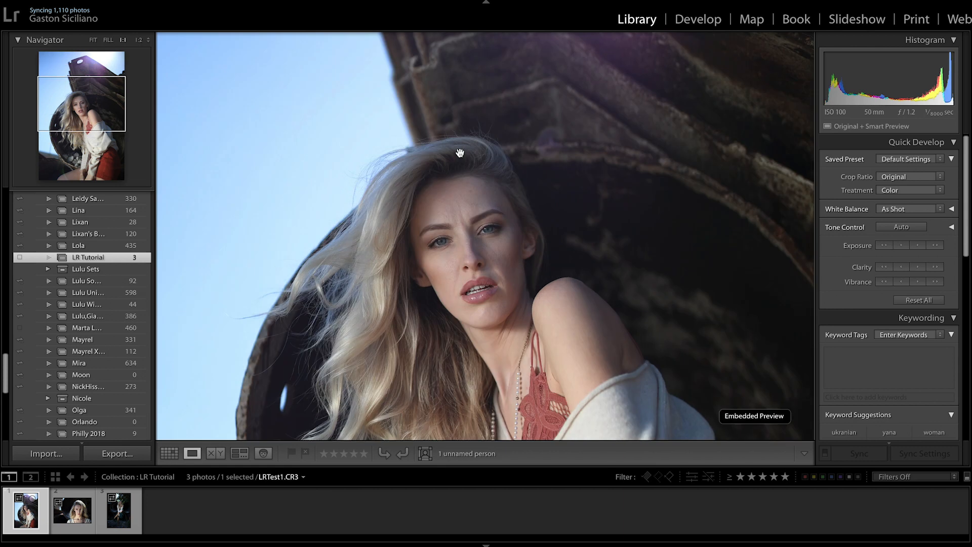
# Compare the photo at the Fit, Fill, 1:1 and 1:2 zoom levels, ending at Fit
pyautogui.click(93, 40)
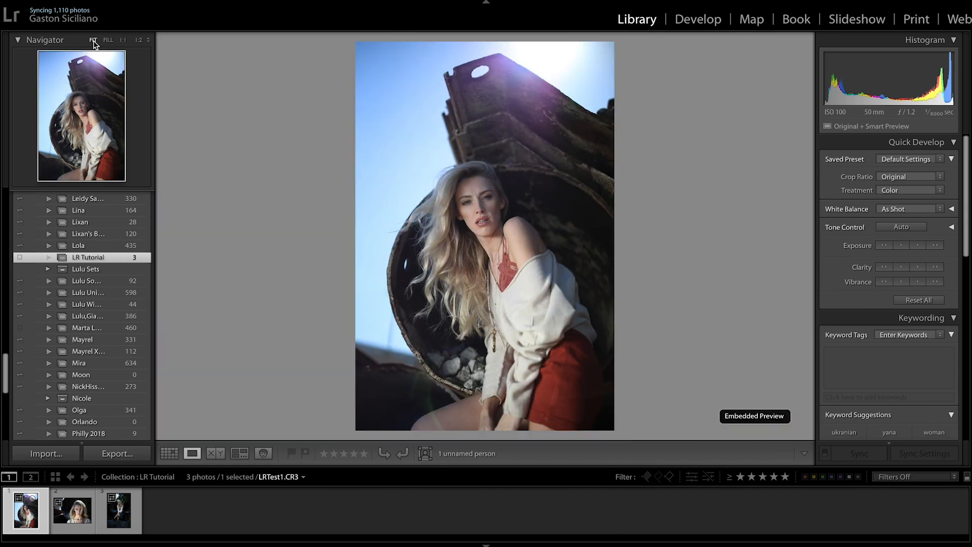
pyautogui.click(108, 40)
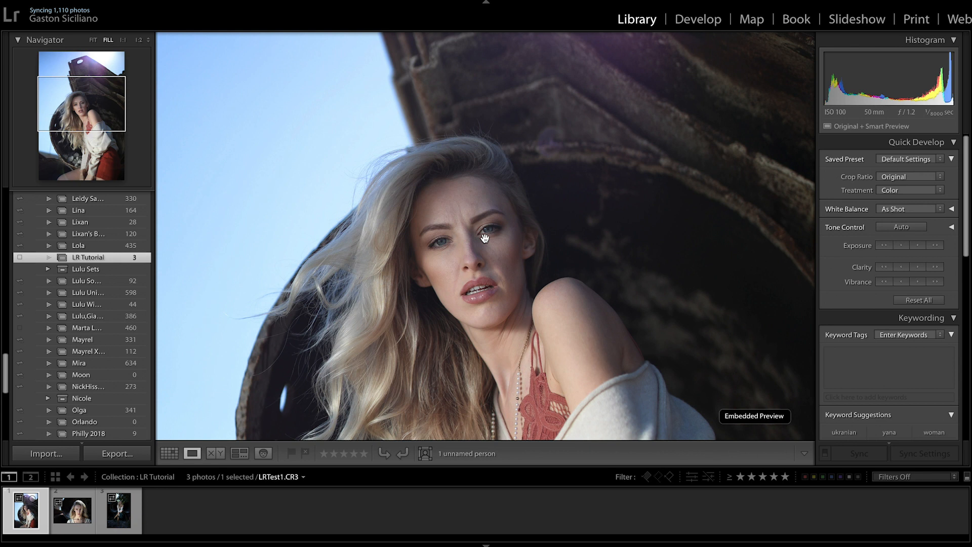
pyautogui.click(123, 39)
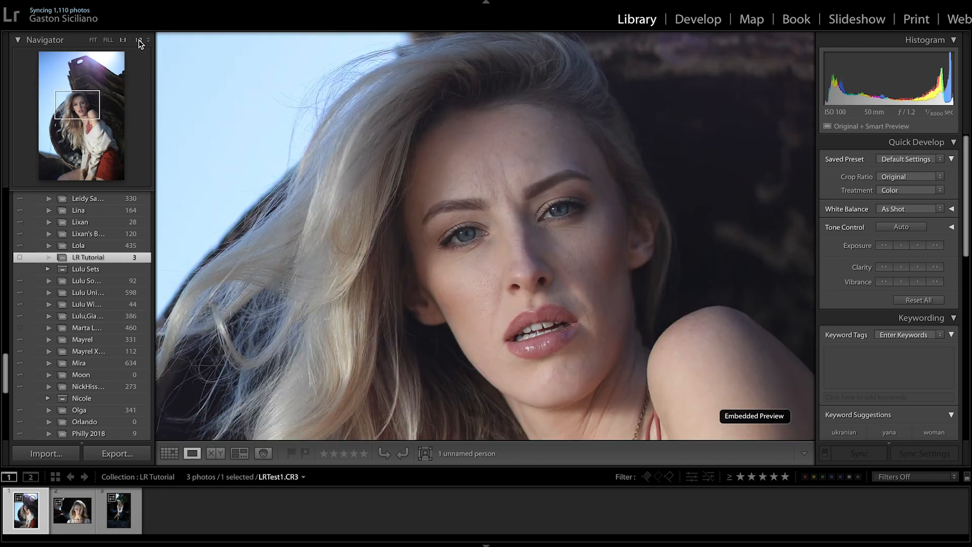
pyautogui.click(139, 40)
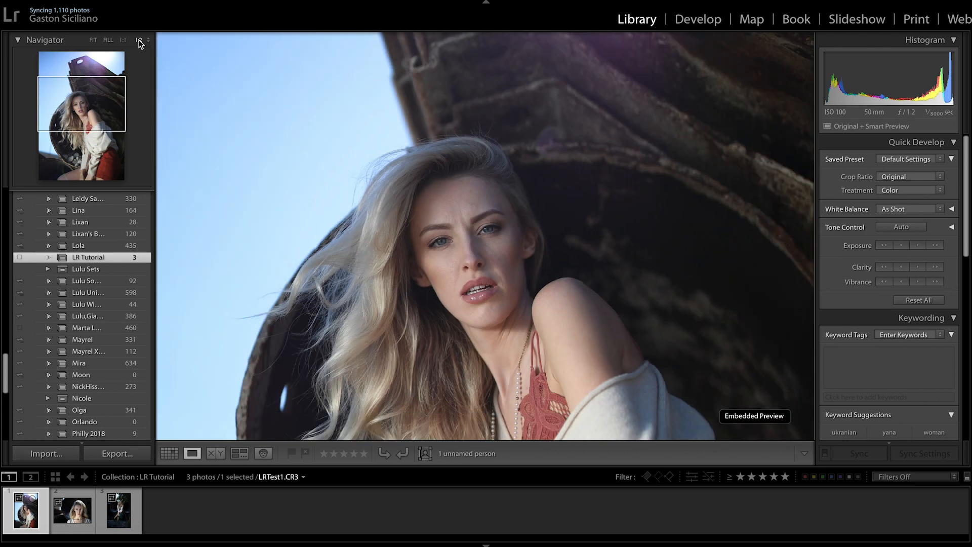
pyautogui.click(93, 40)
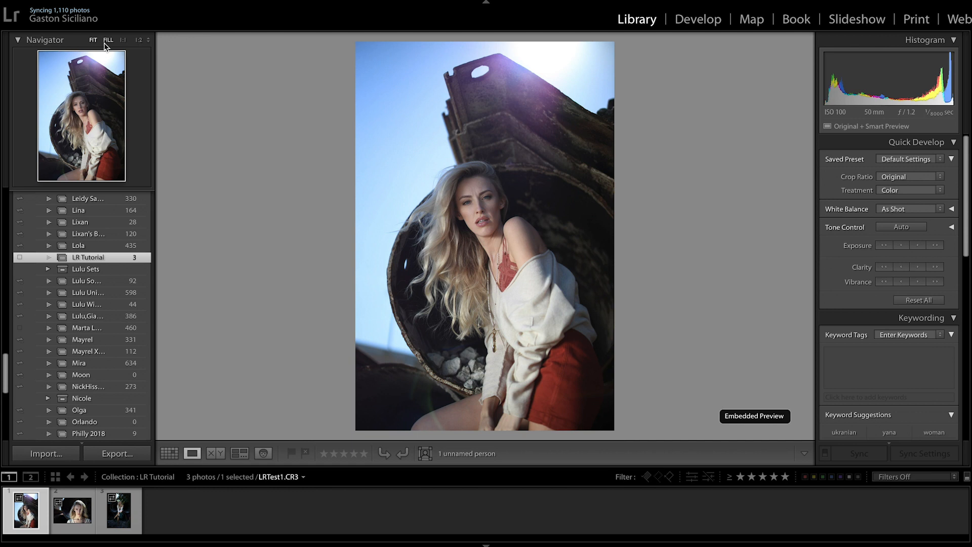
# Magnify the photo to 1:2, shift the visible area slightly upward, and return to the Fit view
pyautogui.click(524, 213)
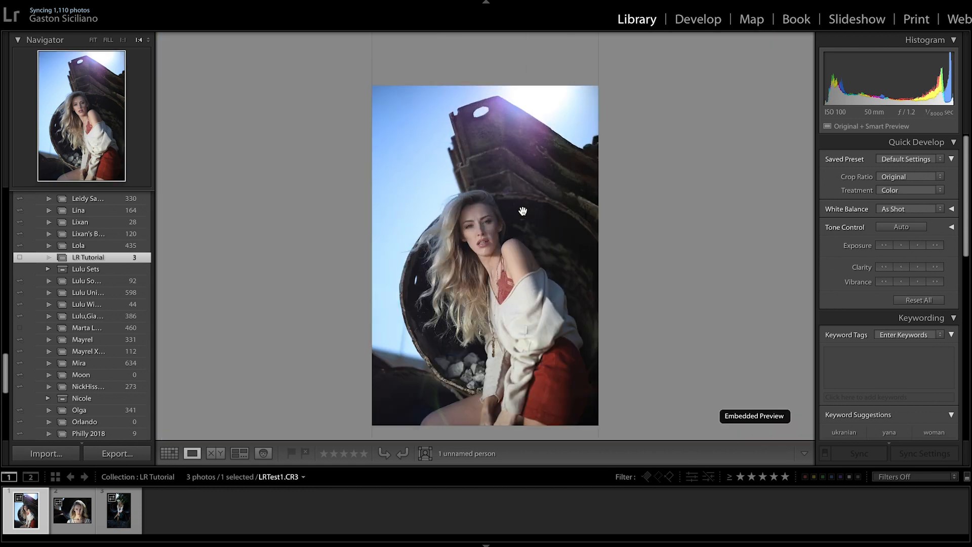
pyautogui.hotkey('ctrl', '=')
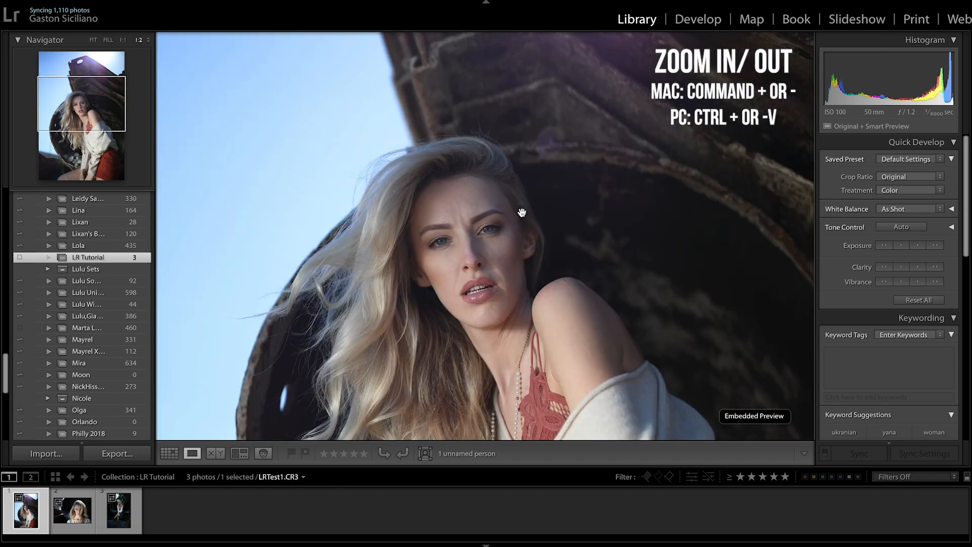
pyautogui.moveTo(86, 97)
pyautogui.mouseDown()
pyautogui.moveTo(90, 72)
pyautogui.moveTo(93, 135)
pyautogui.moveTo(93, 81)
pyautogui.mouseUp()
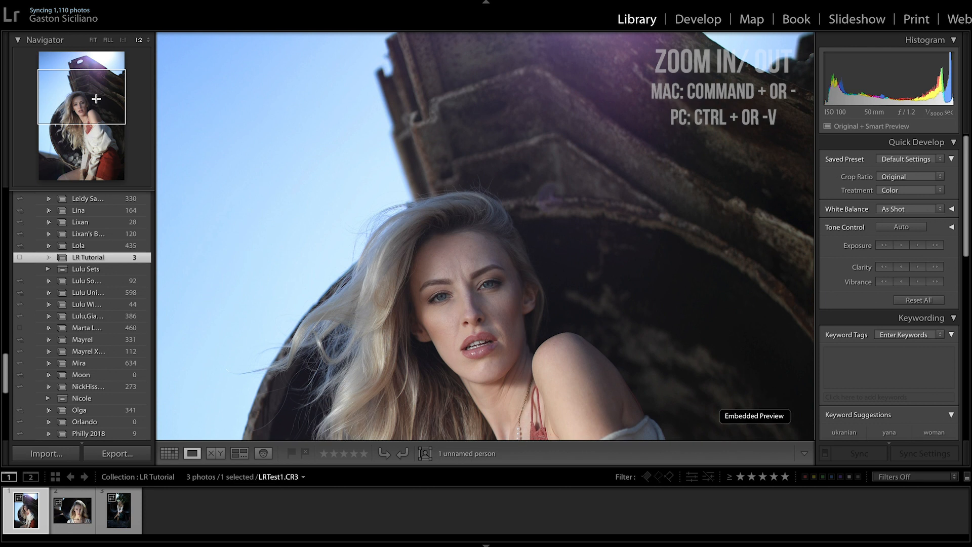
pyautogui.click(93, 40)
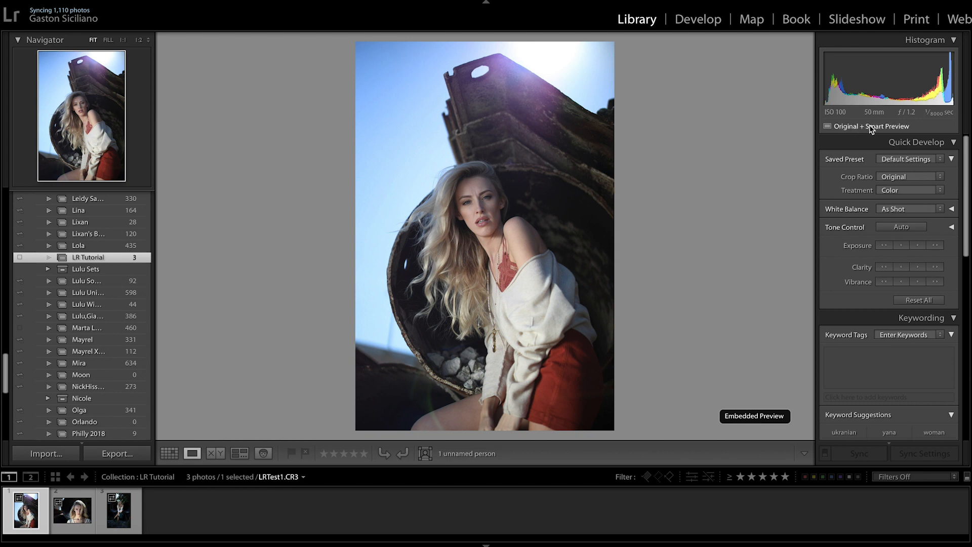
# Open LRTest1.CR3 in the Develop module and hide the module picker
pyautogui.moveTo(936, 129)
pyautogui.click(691, 25)
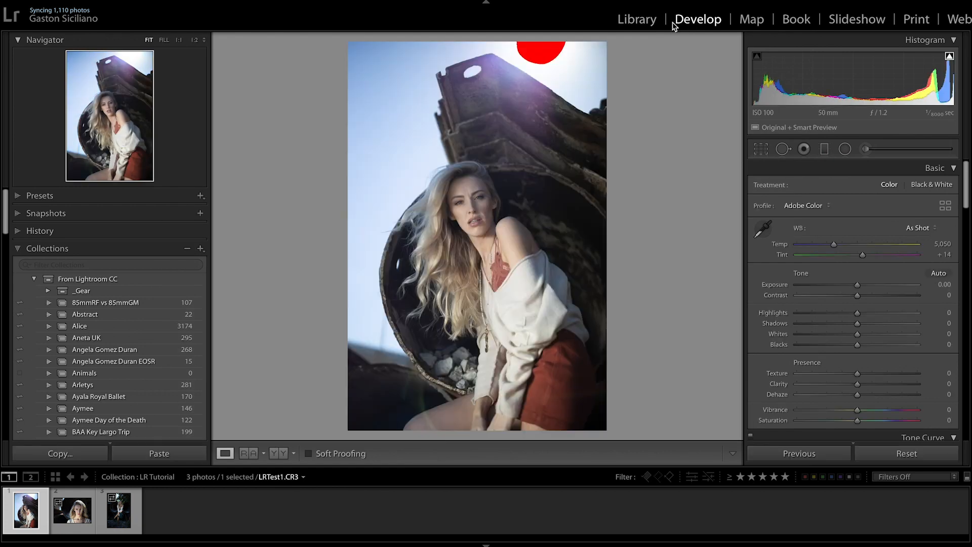
pyautogui.click(488, 4)
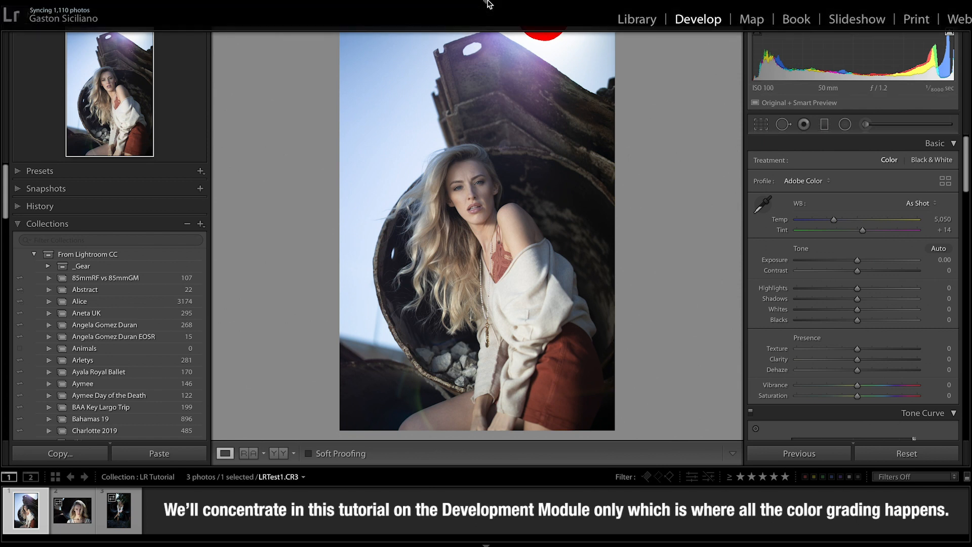
pyautogui.click(487, 4)
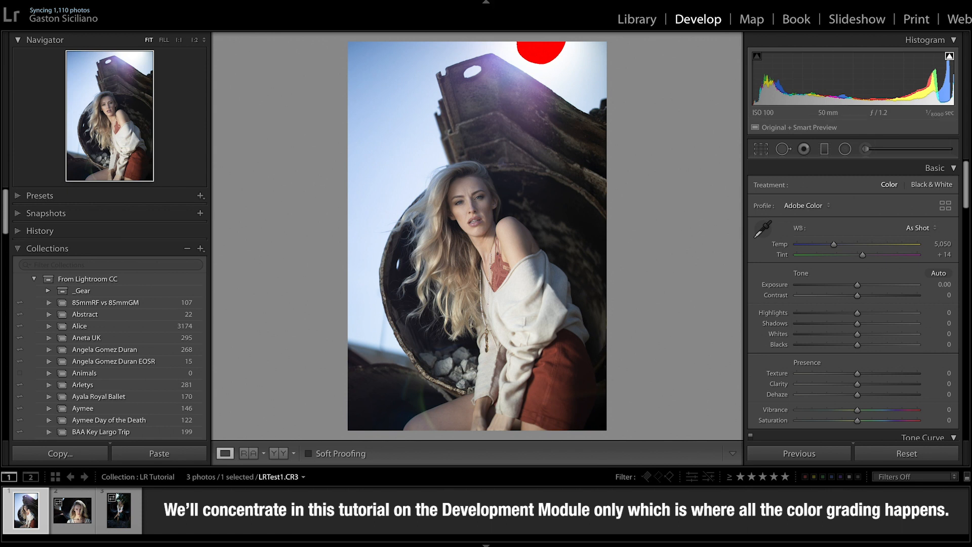
pyautogui.click(488, 4)
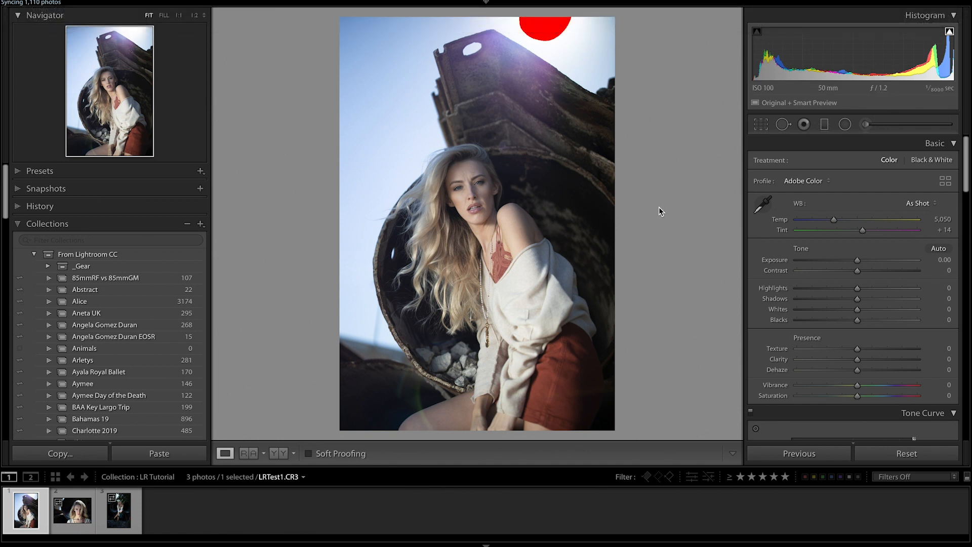
# Narrow both side panels to give the photo more room
pyautogui.moveTo(501, 2)
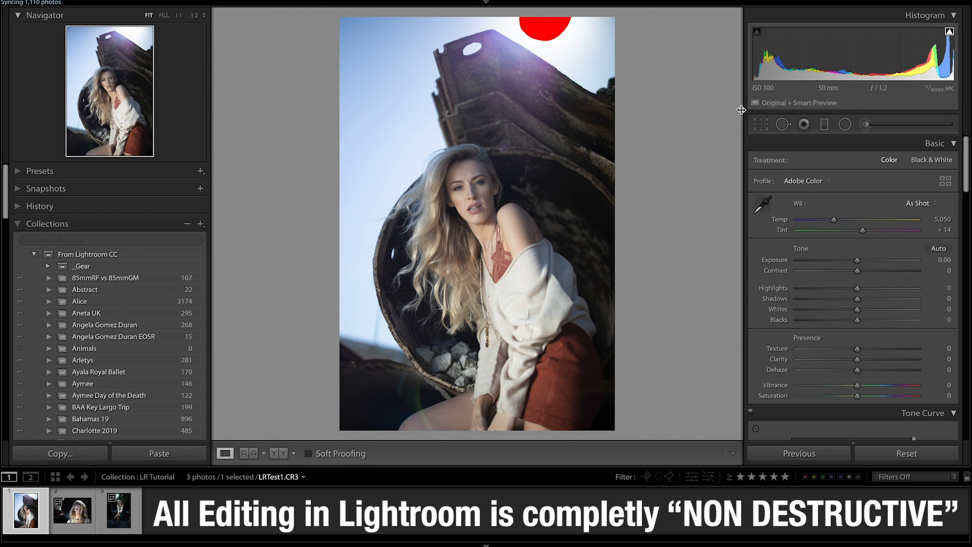
pyautogui.moveTo(772, 106); pyautogui.dragTo(815, 106)
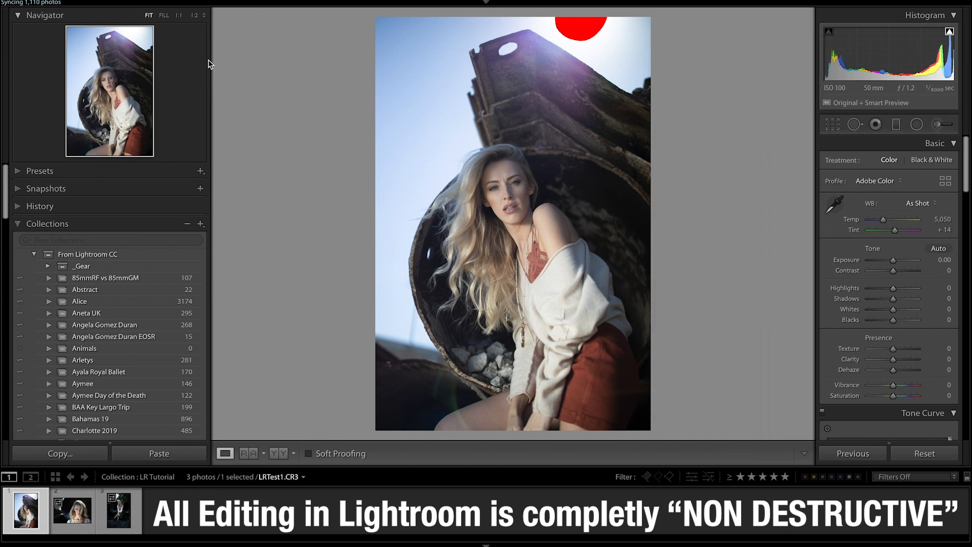
pyautogui.moveTo(211, 59); pyautogui.dragTo(151, 70)
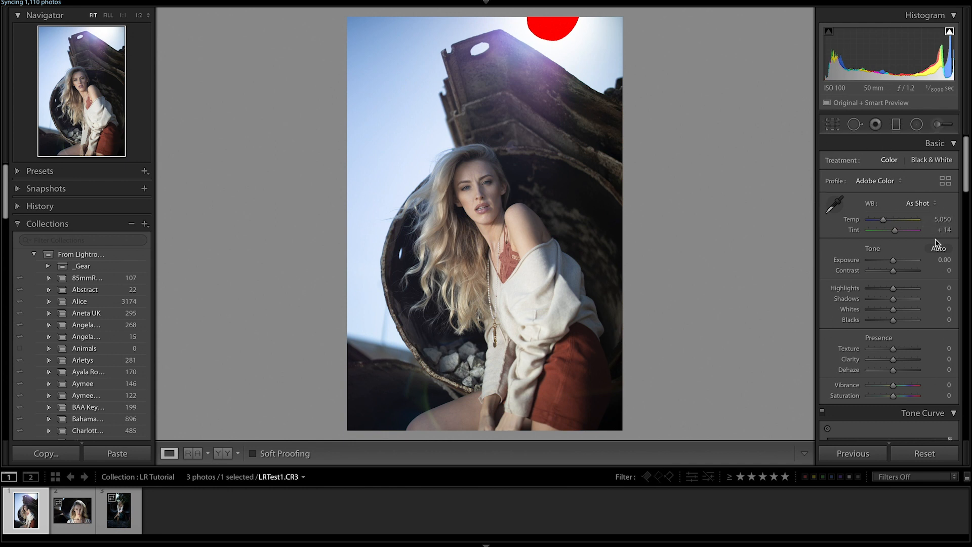
# Try the Auto, Daylight and Cloudy white balance presets on LRTest1.CR3
pyautogui.scroll(-1, 935, 239)
pyautogui.scroll(-15, 935, 239)
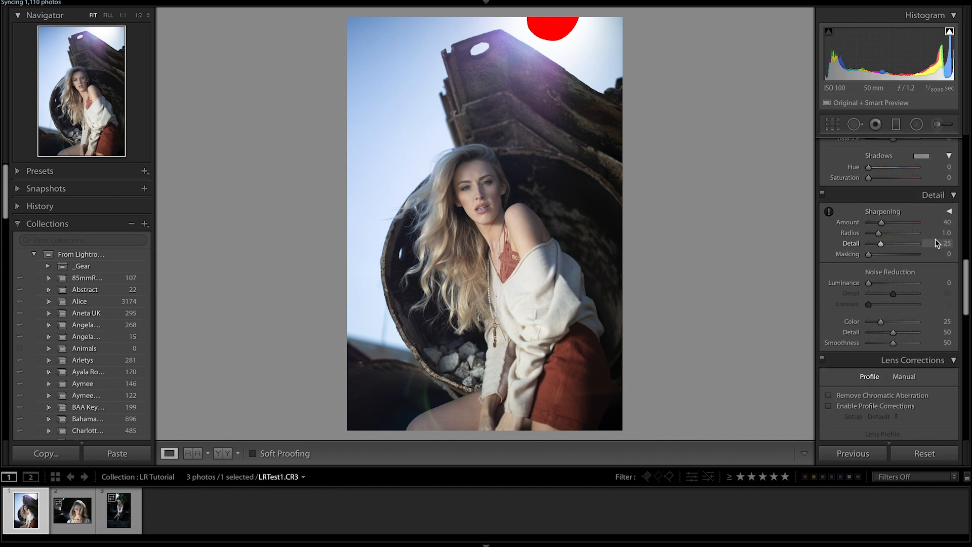
pyautogui.scroll(16, 935, 239)
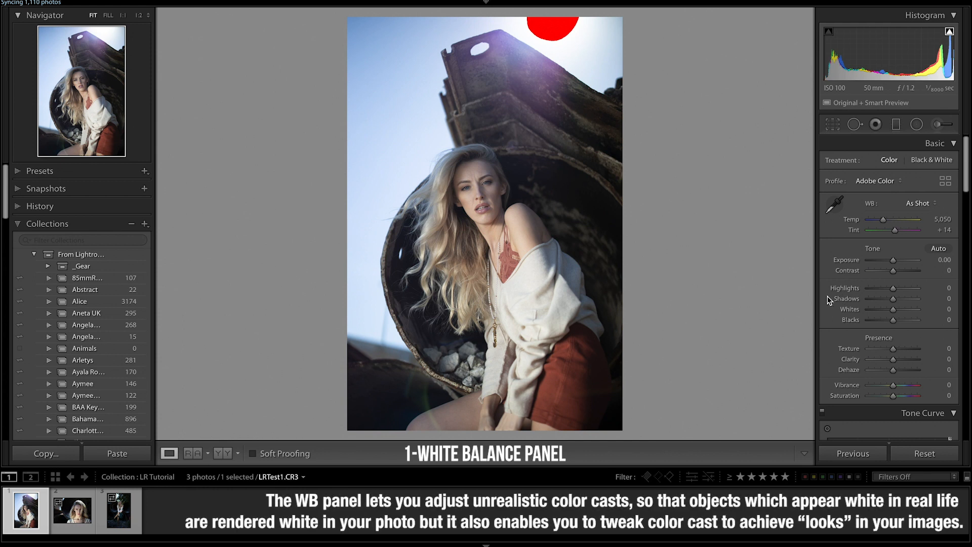
pyautogui.click(924, 204)
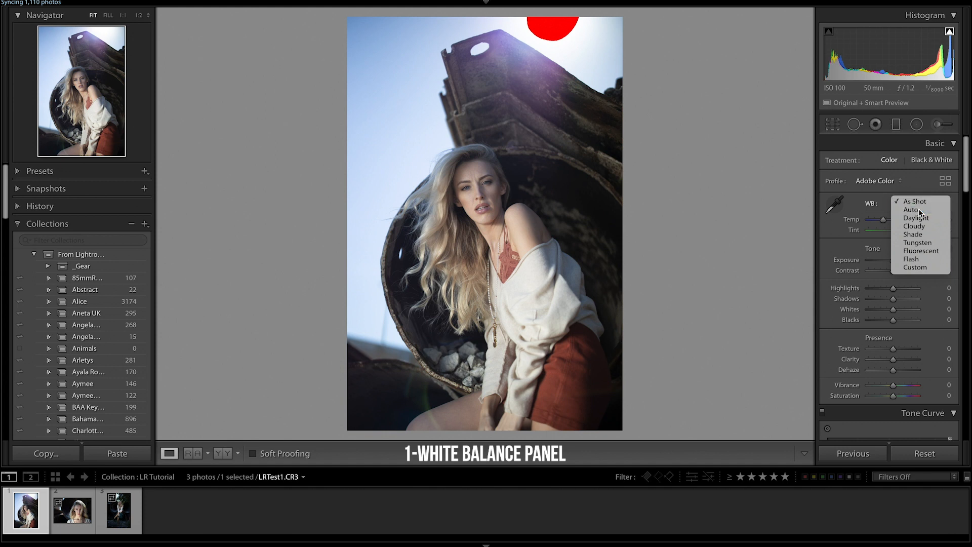
pyautogui.click(919, 209)
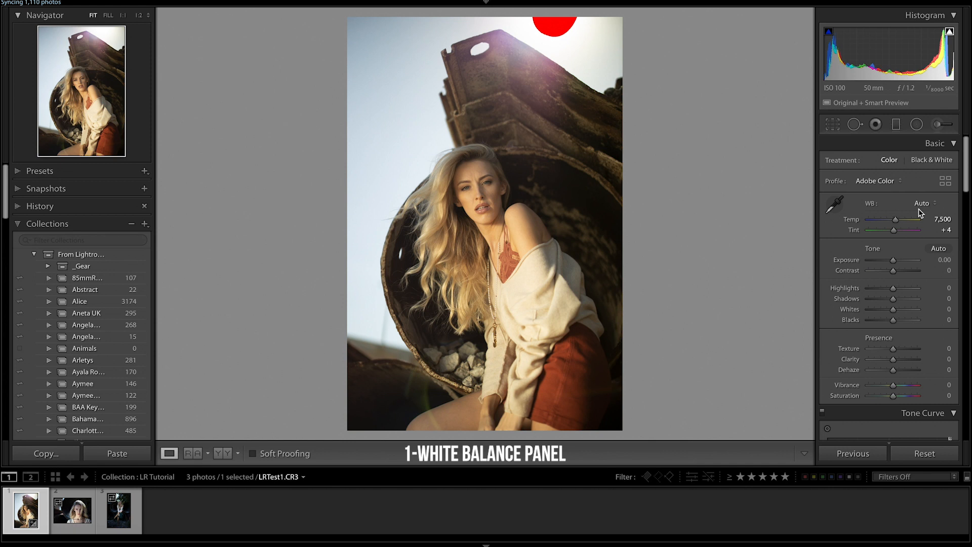
pyautogui.click(919, 207)
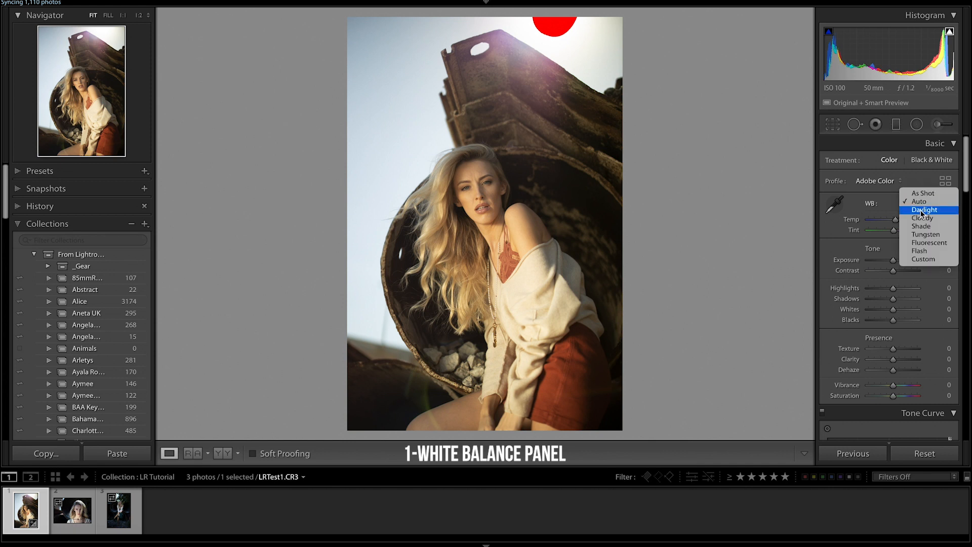
pyautogui.click(921, 213)
pyautogui.click(930, 204)
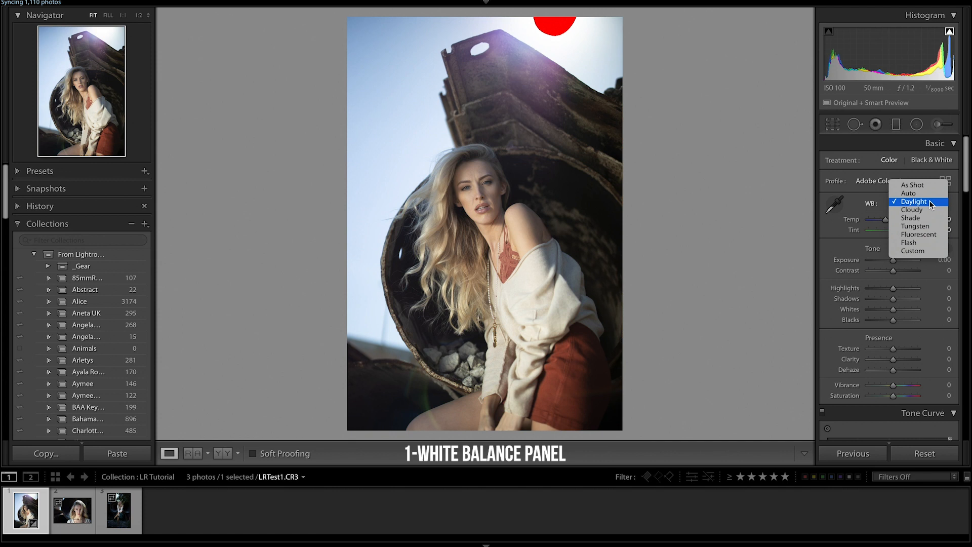
pyautogui.click(927, 210)
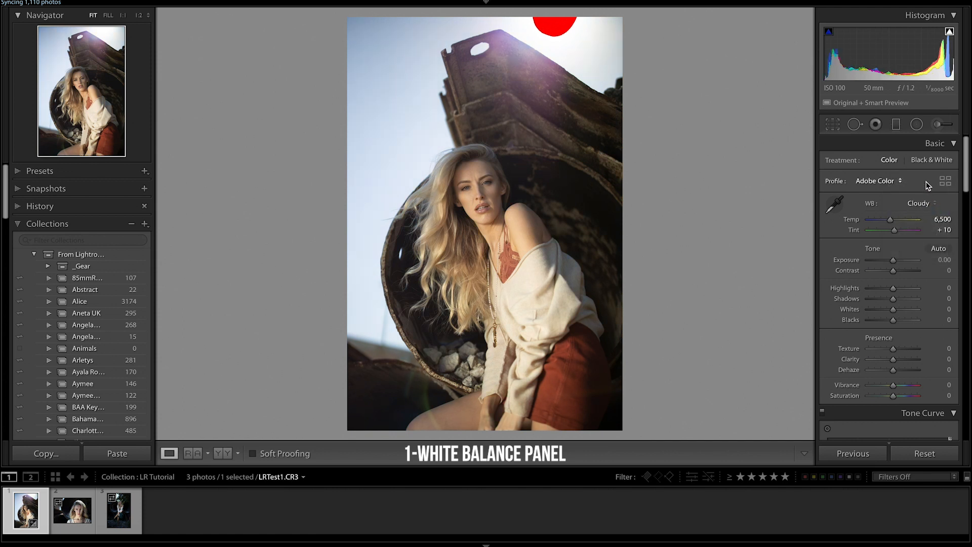
# Apply the Auto white balance preset again, and restore the As Shot setting
pyautogui.click(926, 204)
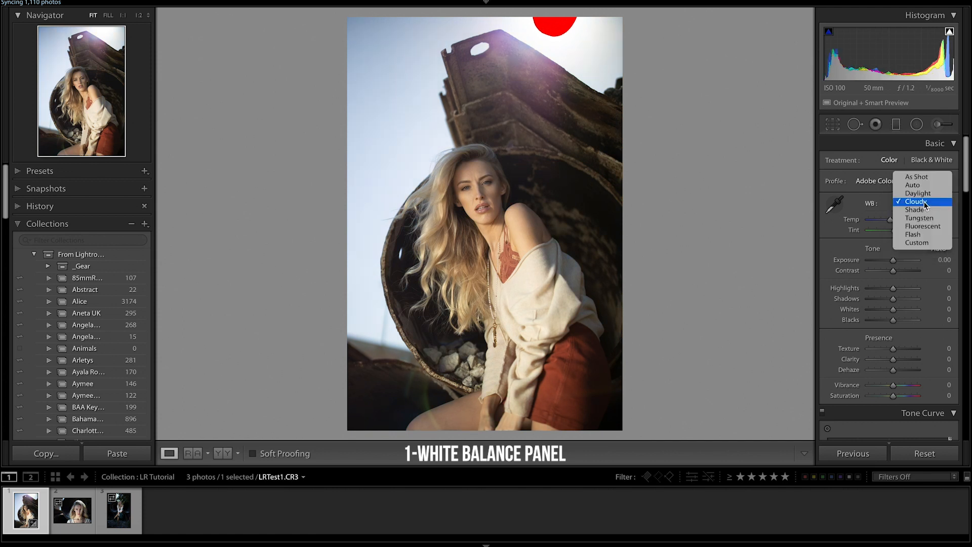
pyautogui.click(925, 185)
pyautogui.click(926, 204)
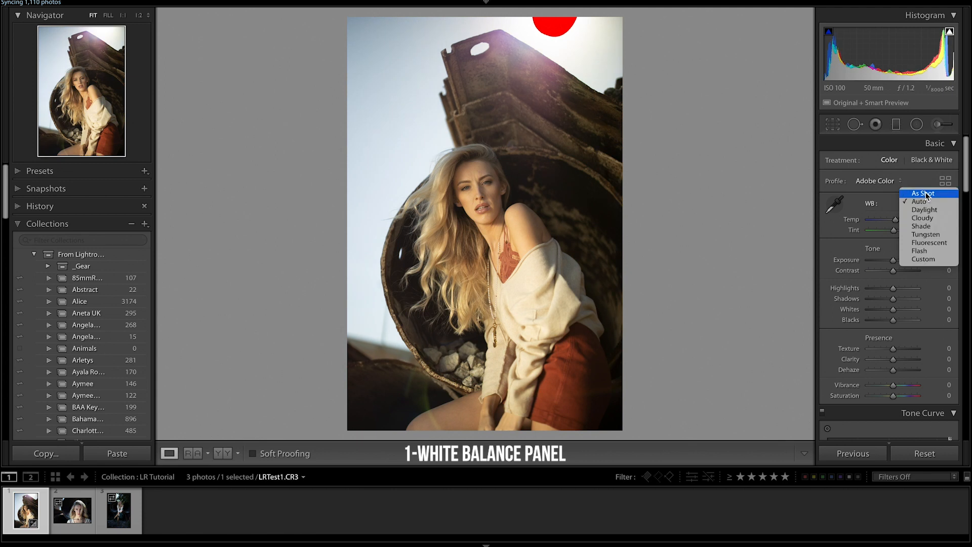
pyautogui.click(926, 194)
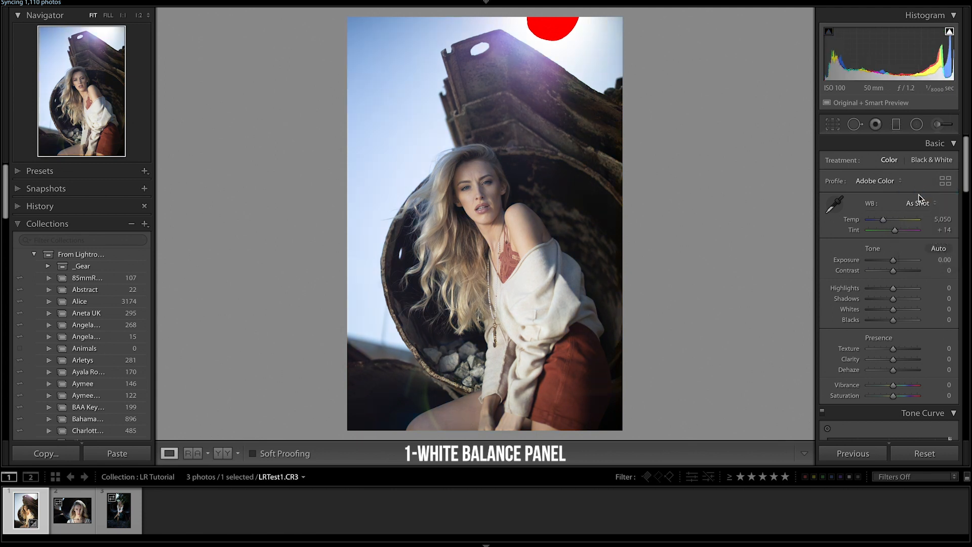
# Set a custom white balance by sampling a neutral tone near the rocks inside the pipe with the White Balance Selector
pyautogui.click(835, 205)
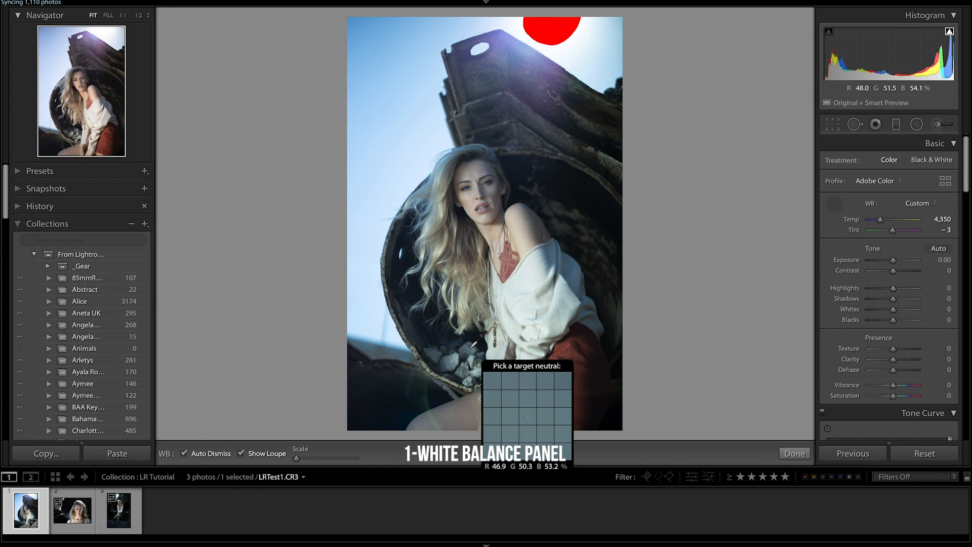
pyautogui.click(471, 348)
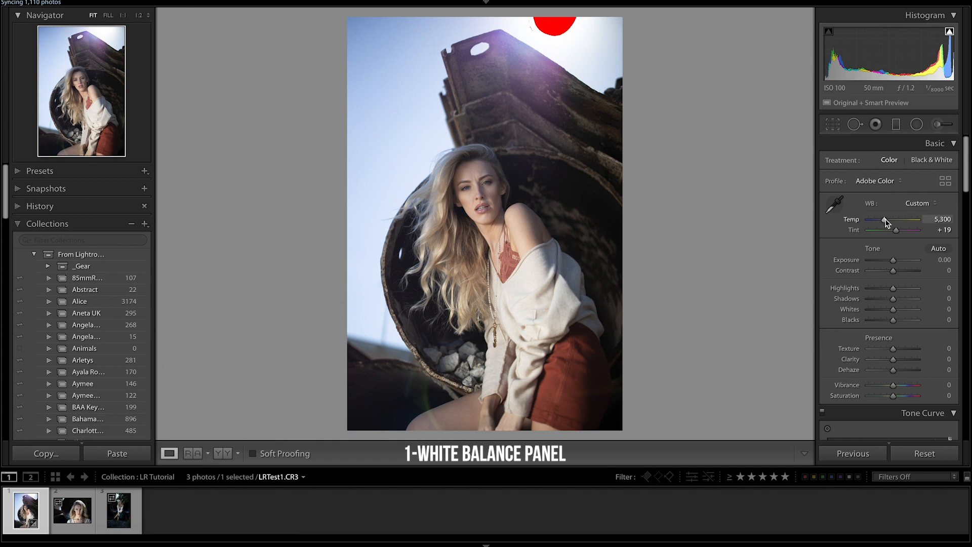
# Warm the custom white balance by setting Temp to 6,511 and Tint to +27
pyautogui.moveTo(885, 223); pyautogui.dragTo(890, 222)
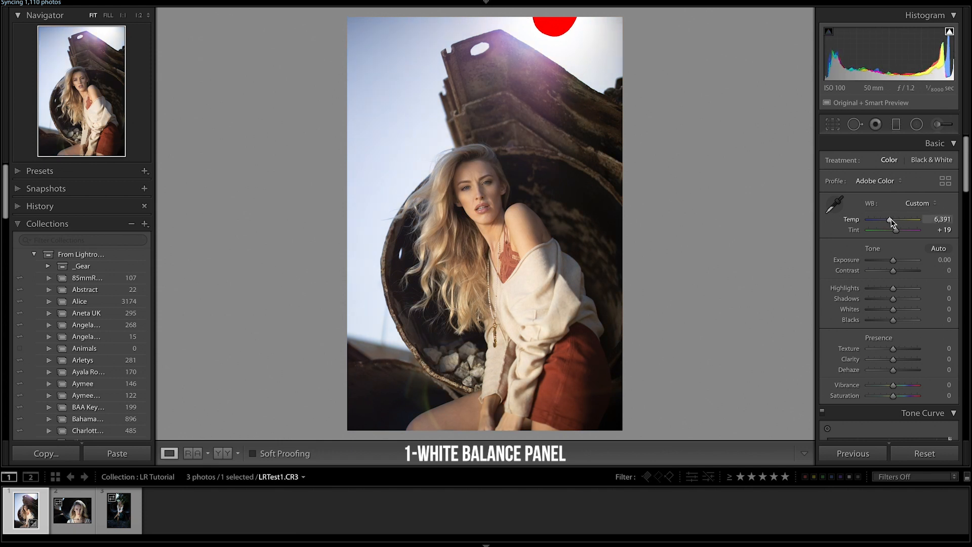
pyautogui.moveTo(897, 231); pyautogui.dragTo(891, 220)
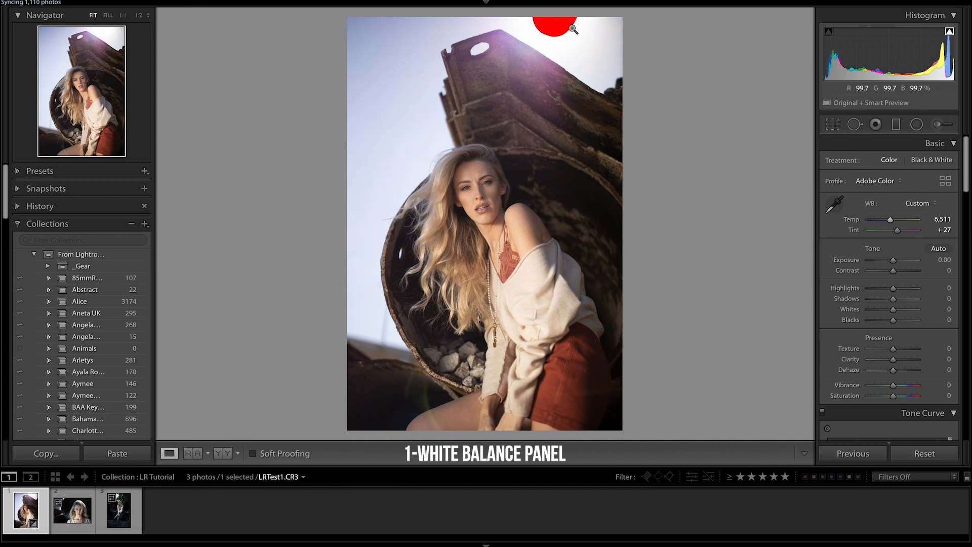
# Toggle the highlight clipping warning and leave it off, and turn on the shadow clipping warning
pyautogui.click(950, 33)
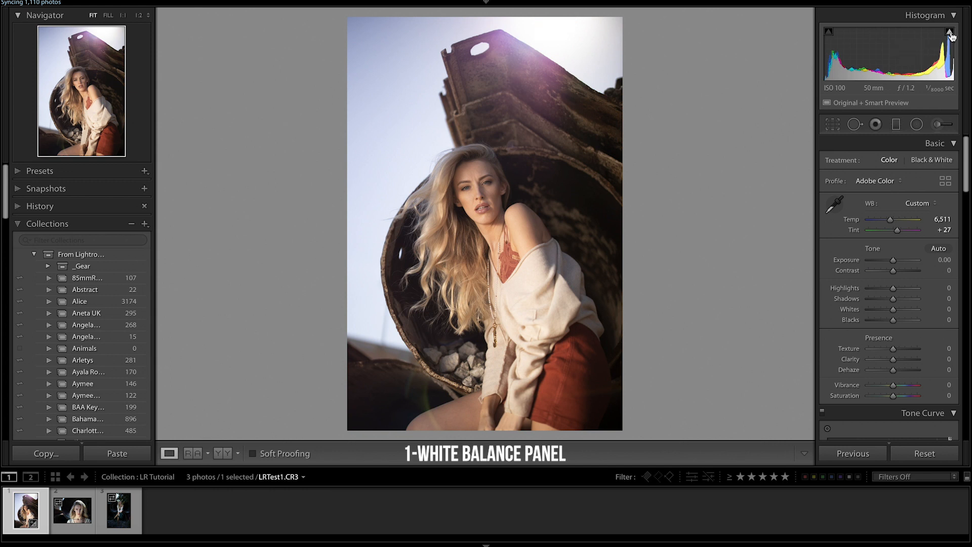
pyautogui.click(950, 33)
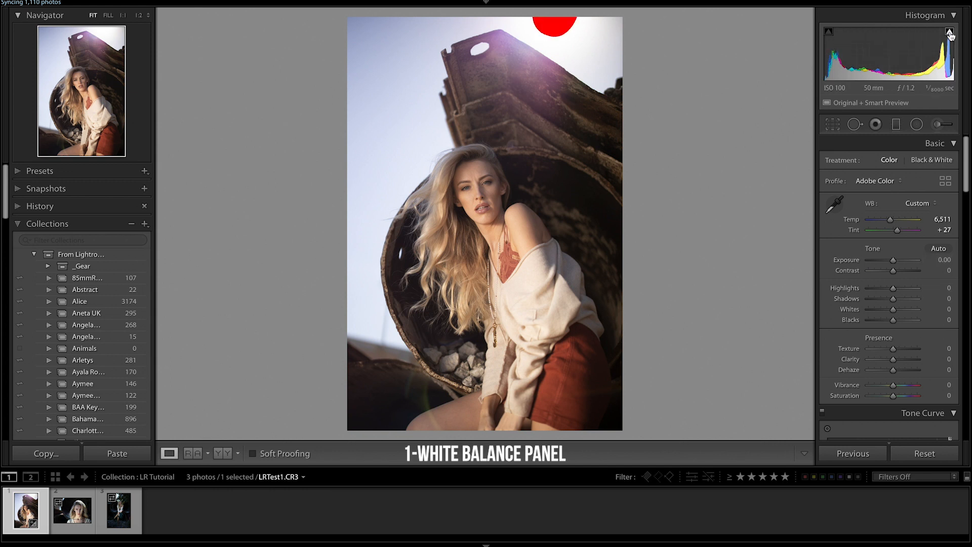
pyautogui.click(950, 33)
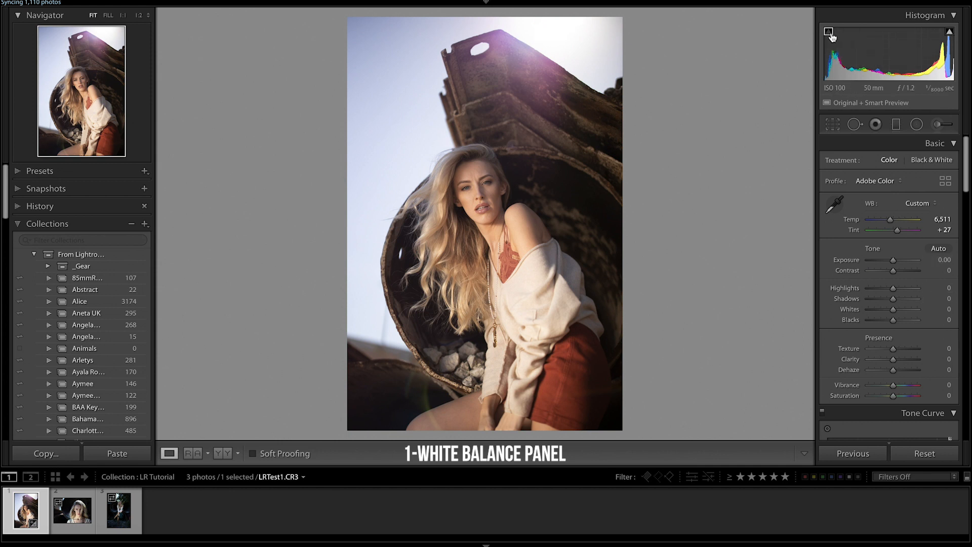
# Test the shadow clipping warning by lowering Exposure to −4.80, and reset Exposure to 0
pyautogui.moveTo(895, 262); pyautogui.dragTo(870, 266)
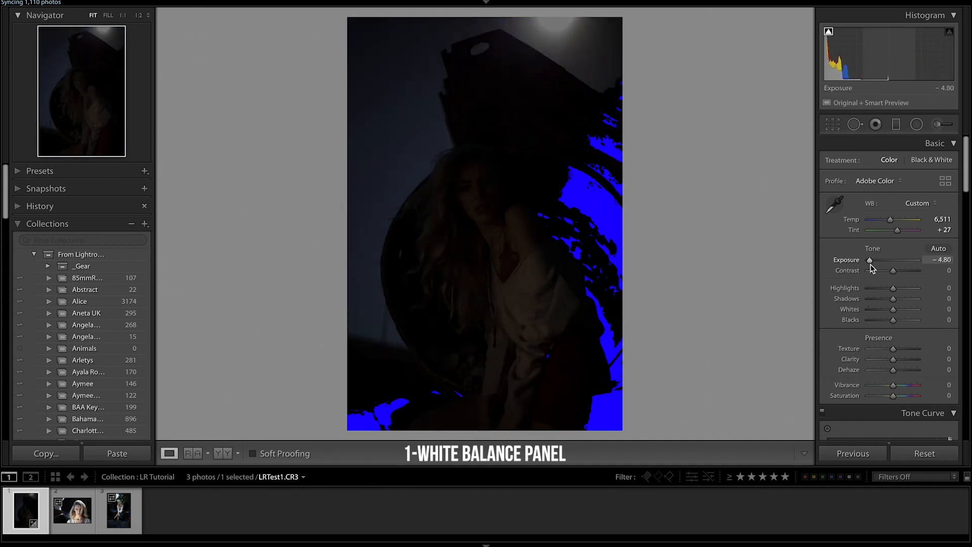
pyautogui.doubleClick(870, 264)
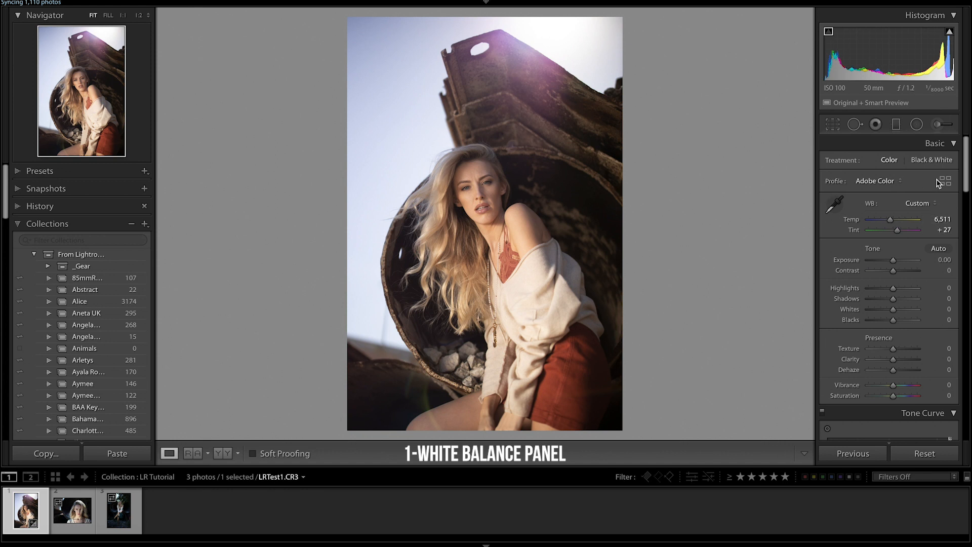
pyautogui.moveTo(951, 36)
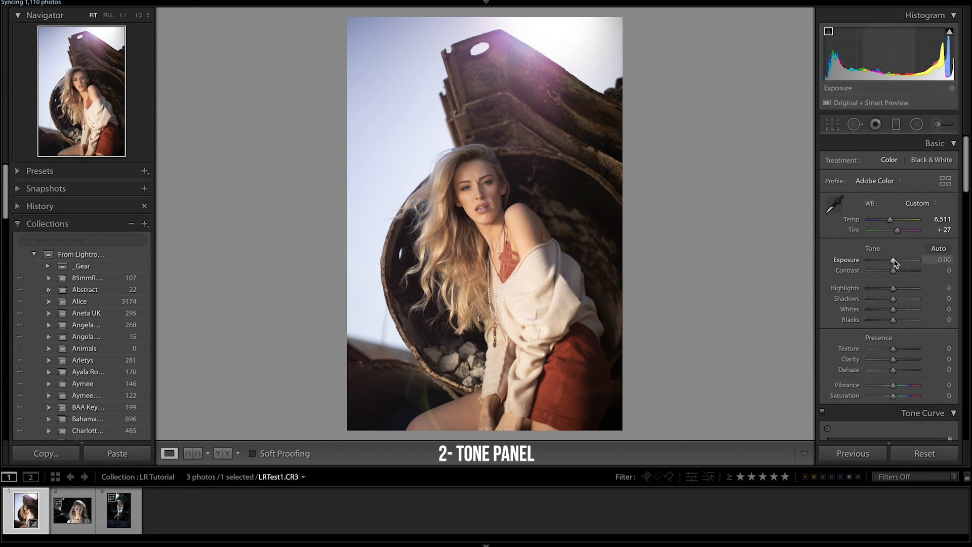
# Try the Auto tone adjustment on the photo twice, undoing it each time
pyautogui.click(938, 248)
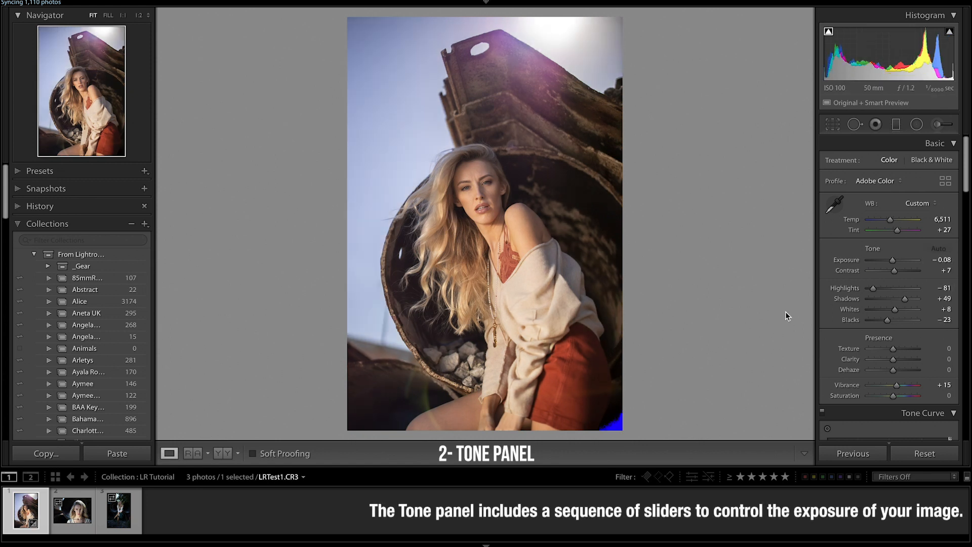
pyautogui.hotkey('ctrl', 'z')
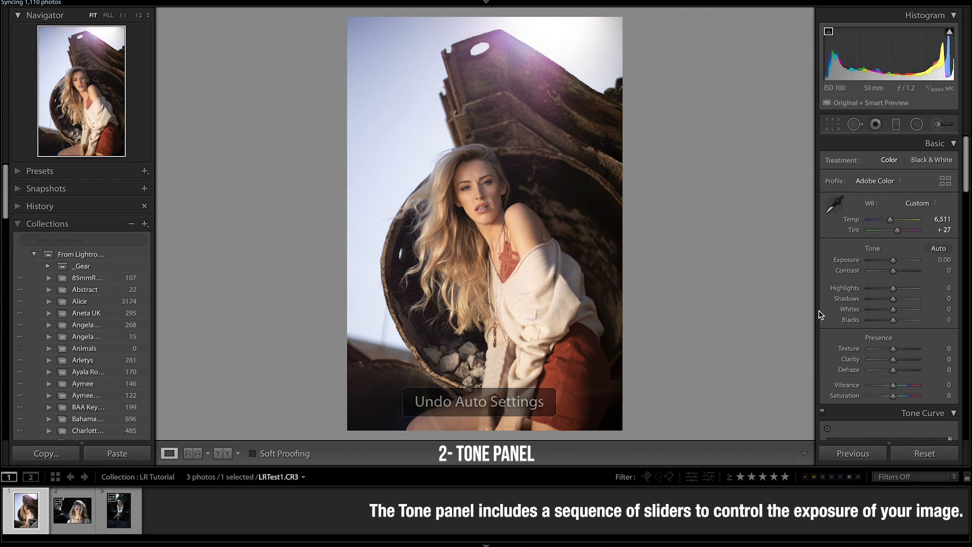
pyautogui.click(939, 250)
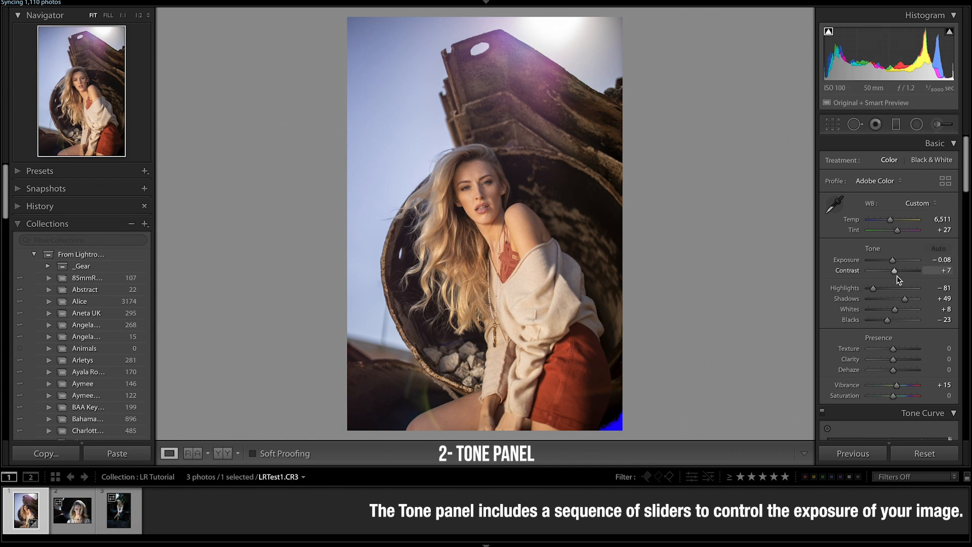
pyautogui.hotkey('ctrl', 'z')
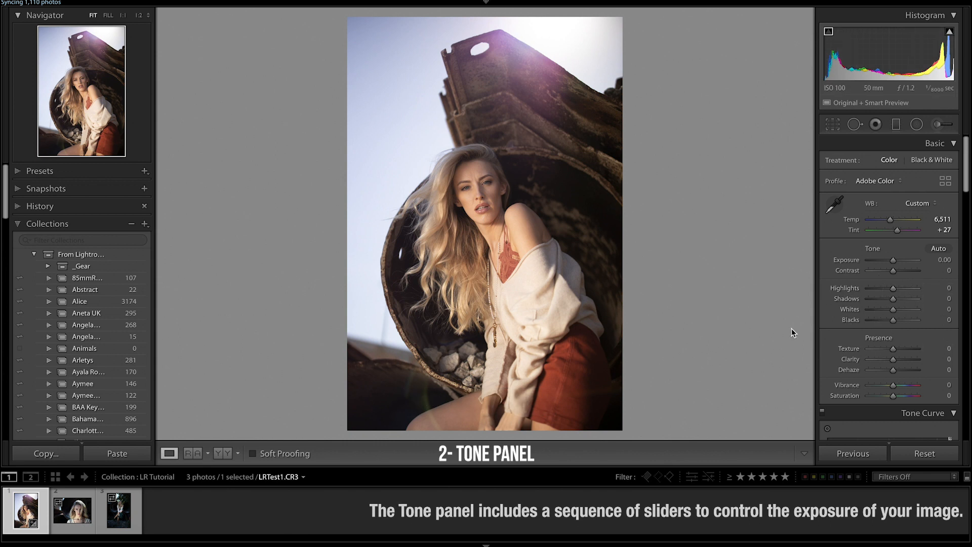
# Set the tone values to Exposure −0.15, Contrast +10, Highlights −73 and Shadows +51
pyautogui.moveTo(893, 260)
pyautogui.mouseDown()
pyautogui.moveTo(903, 258)
pyautogui.moveTo(894, 263)
pyautogui.mouseUp()
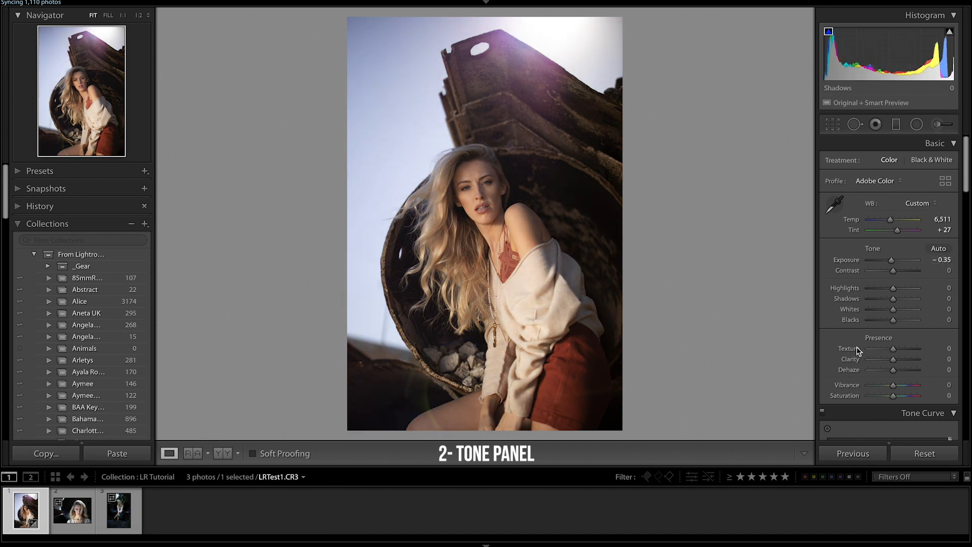
pyautogui.moveTo(893, 275); pyautogui.dragTo(894, 270)
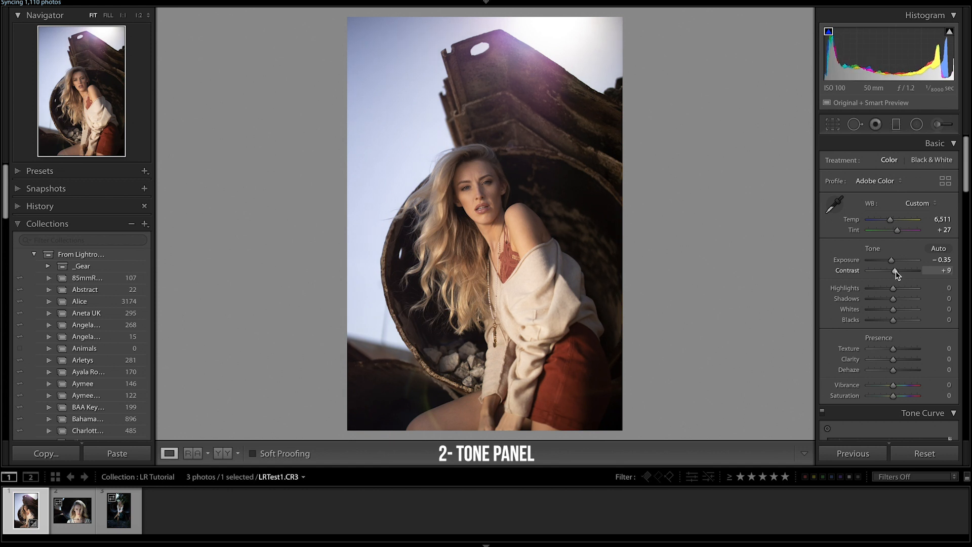
pyautogui.moveTo(896, 271); pyautogui.dragTo(877, 292)
pyautogui.moveTo(893, 260); pyautogui.dragTo(894, 260)
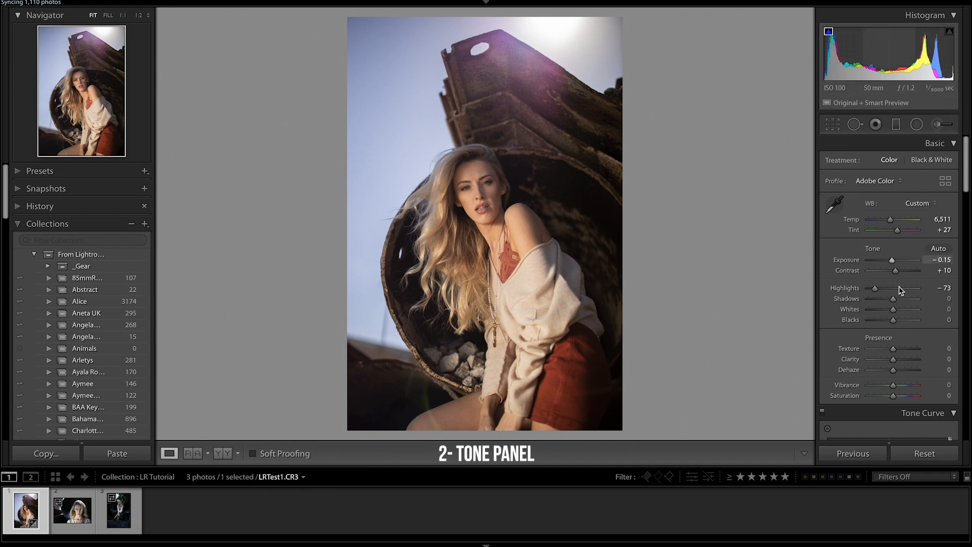
pyautogui.moveTo(894, 299); pyautogui.dragTo(910, 300)
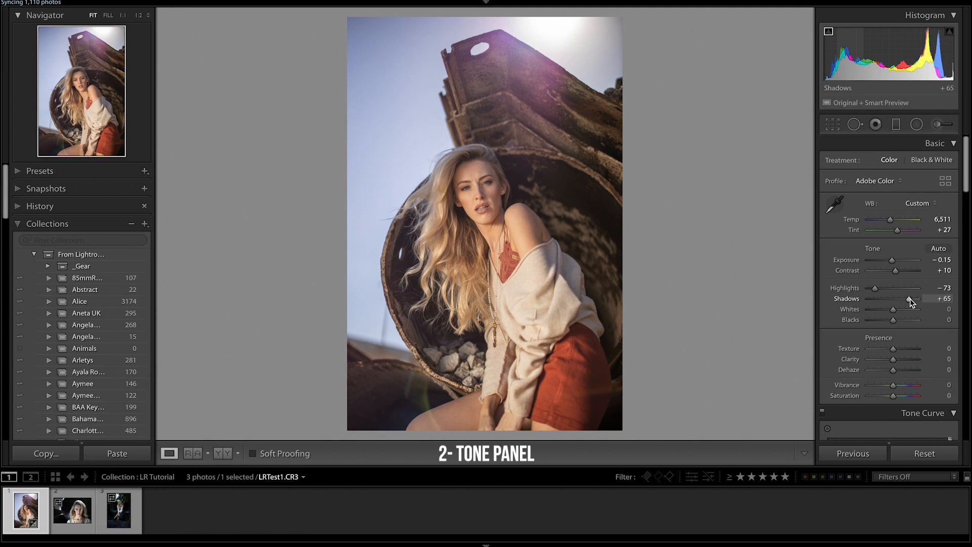
pyautogui.moveTo(910, 300); pyautogui.dragTo(907, 300)
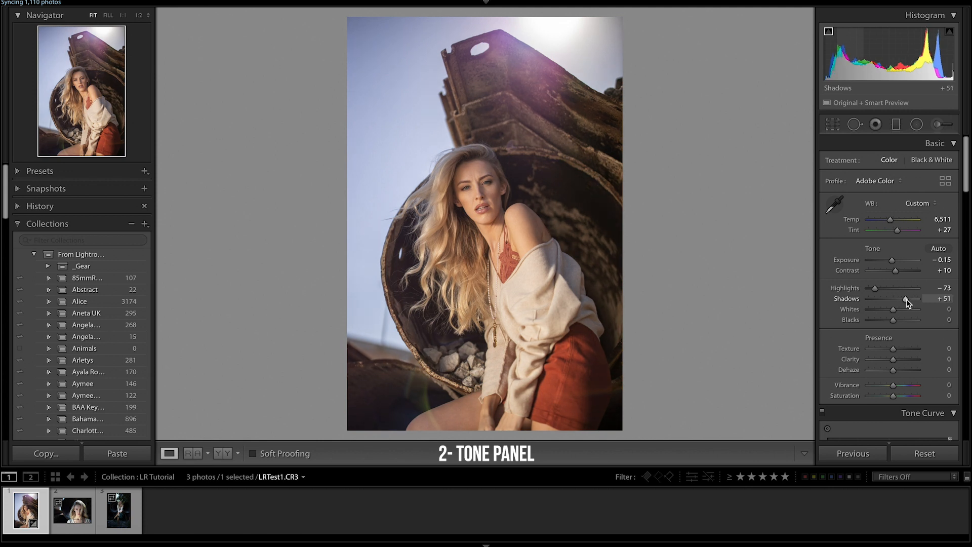
# Try Whites at −68, −3 and −41, and reset it to its default of 0
pyautogui.moveTo(894, 310); pyautogui.dragTo(877, 311)
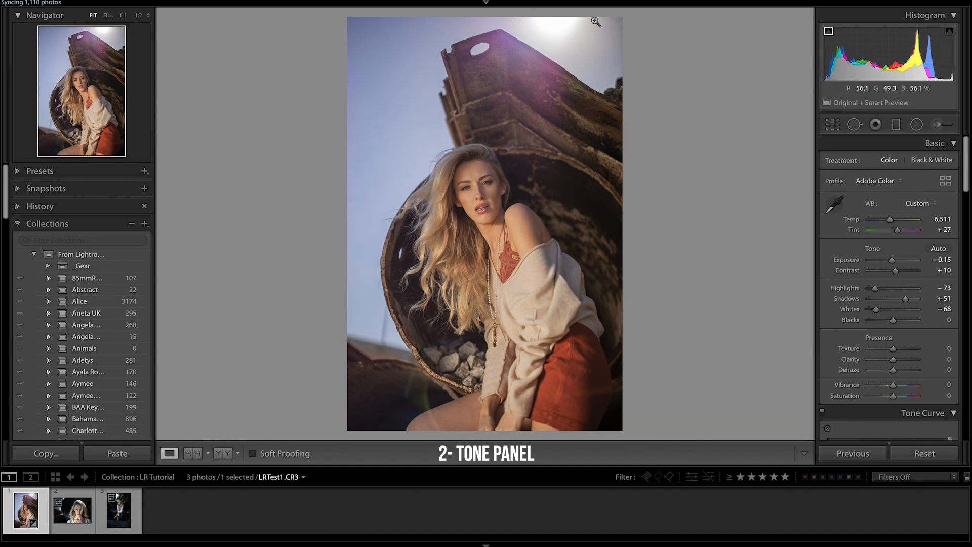
pyautogui.moveTo(880, 312)
pyautogui.mouseDown()
pyautogui.moveTo(896, 308)
pyautogui.moveTo(843, 308)
pyautogui.moveTo(891, 309)
pyautogui.mouseUp()
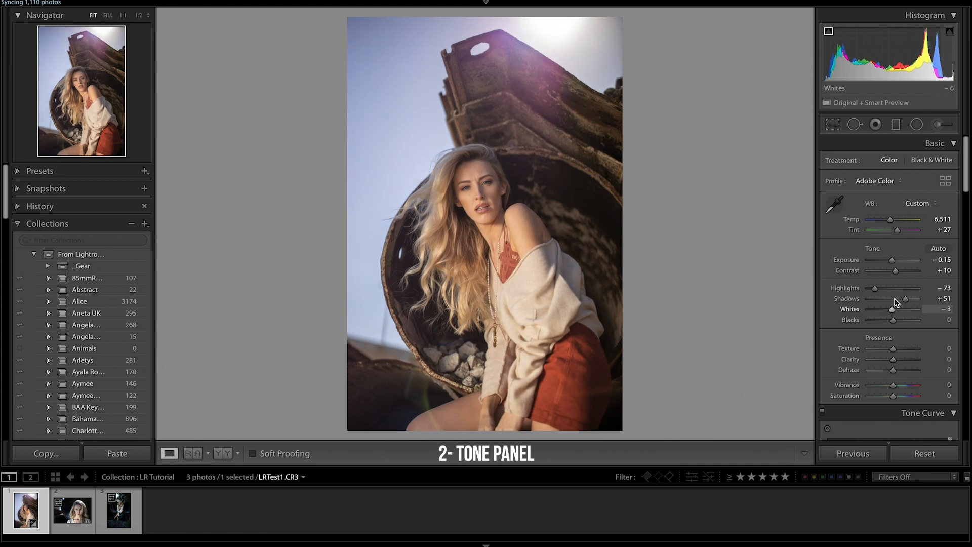
pyautogui.moveTo(892, 310); pyautogui.dragTo(884, 313)
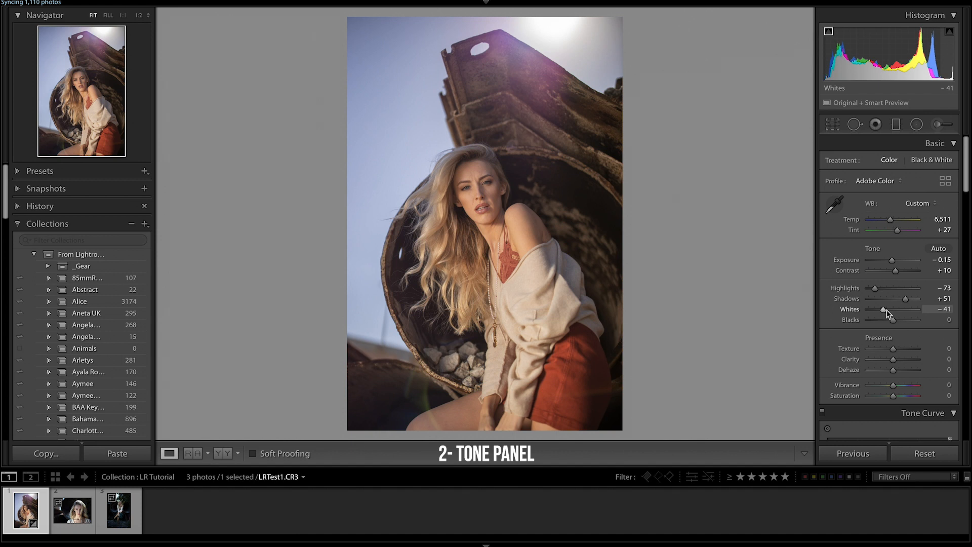
pyautogui.doubleClick(883, 310)
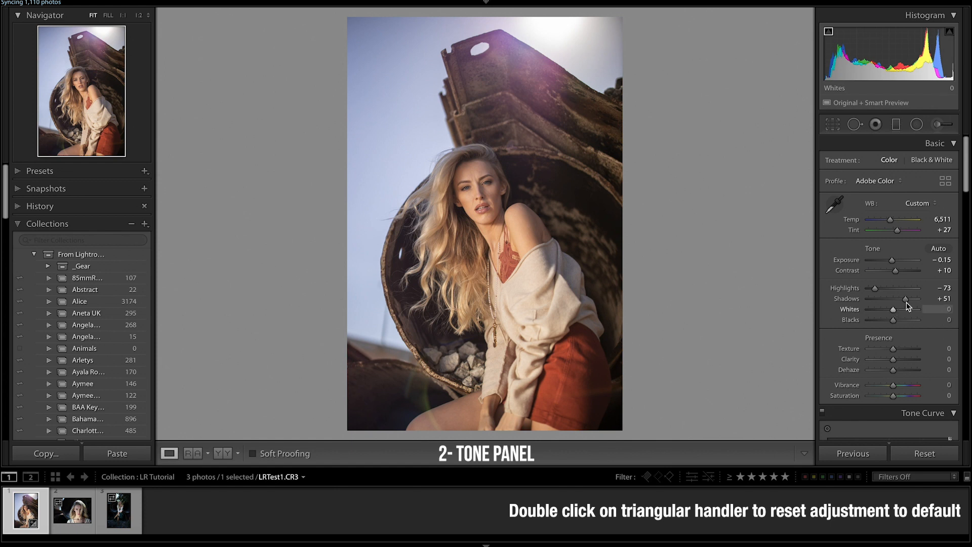
# Fine-tune the dark tones with Shadows at +51 and Blacks at −15
pyautogui.moveTo(907, 299); pyautogui.dragTo(906, 300)
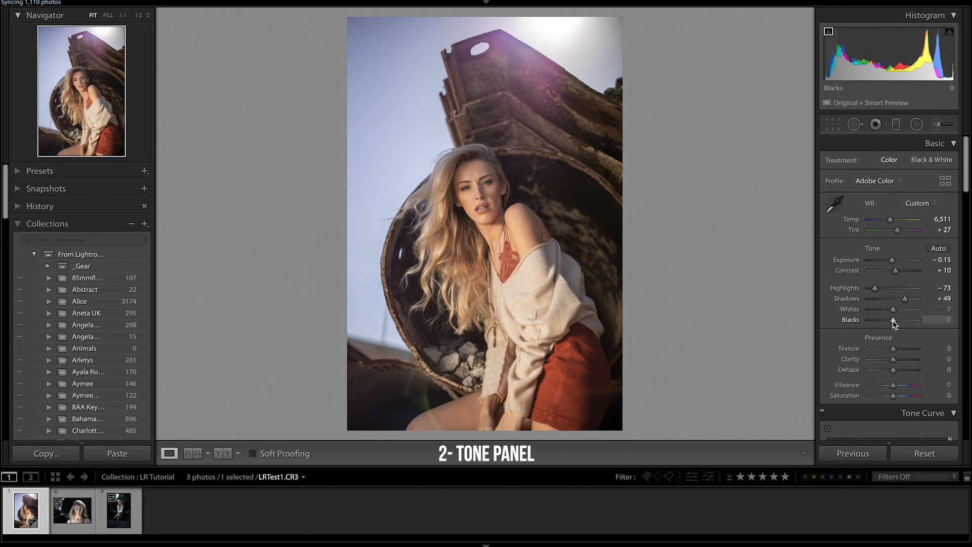
pyautogui.moveTo(893, 321)
pyautogui.mouseDown()
pyautogui.moveTo(912, 320)
pyautogui.moveTo(886, 319)
pyautogui.mouseUp()
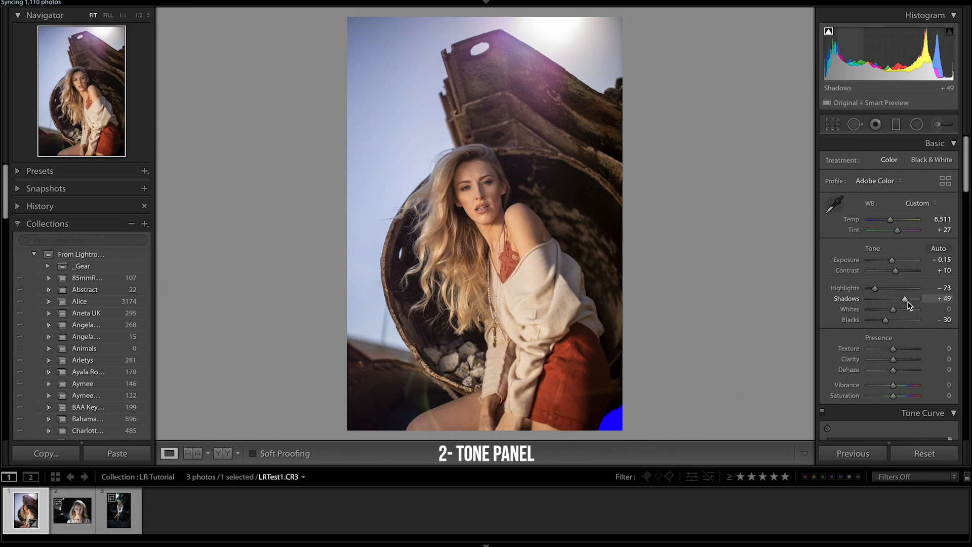
pyautogui.moveTo(909, 302); pyautogui.dragTo(891, 323)
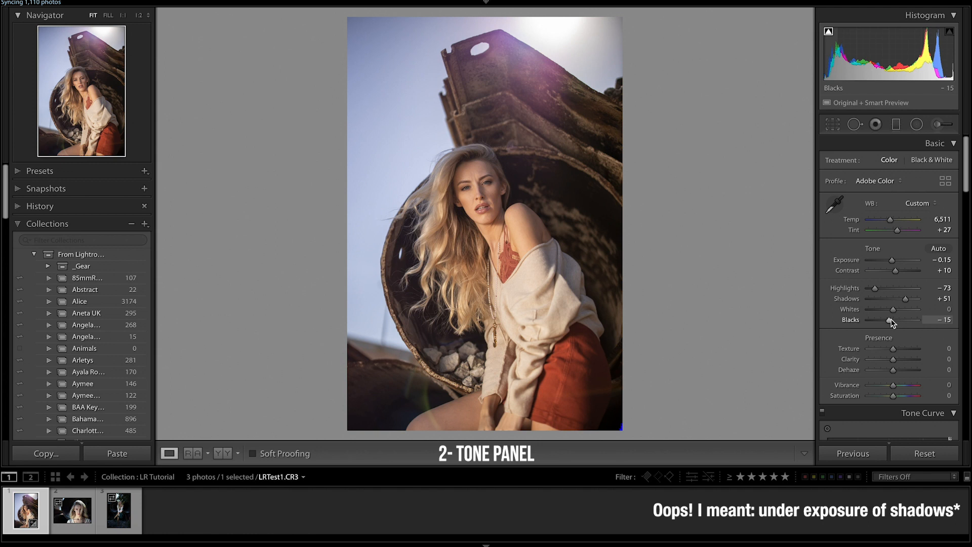
# Try raising and lowering Texture, and return it to 0
pyautogui.scroll(-4, 892, 357)
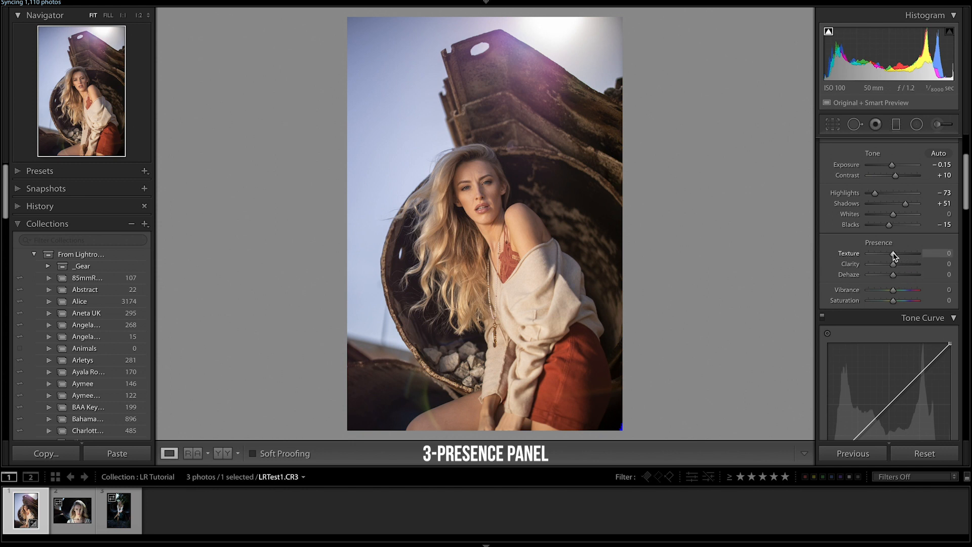
pyautogui.moveTo(893, 253); pyautogui.dragTo(928, 249)
pyautogui.moveTo(895, 256)
pyautogui.mouseDown()
pyautogui.moveTo(803, 260)
pyautogui.moveTo(882, 258)
pyautogui.mouseUp()
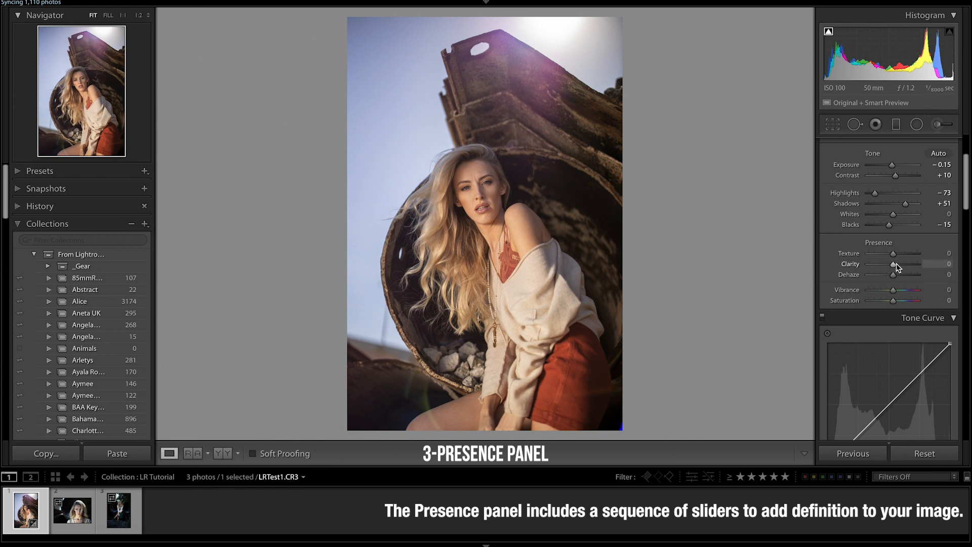
# Try Clarity up to +100, settle it at +17, and set Dehaze to +15
pyautogui.moveTo(894, 267)
pyautogui.mouseDown()
pyautogui.moveTo(909, 267)
pyautogui.moveTo(899, 267)
pyautogui.mouseUp()
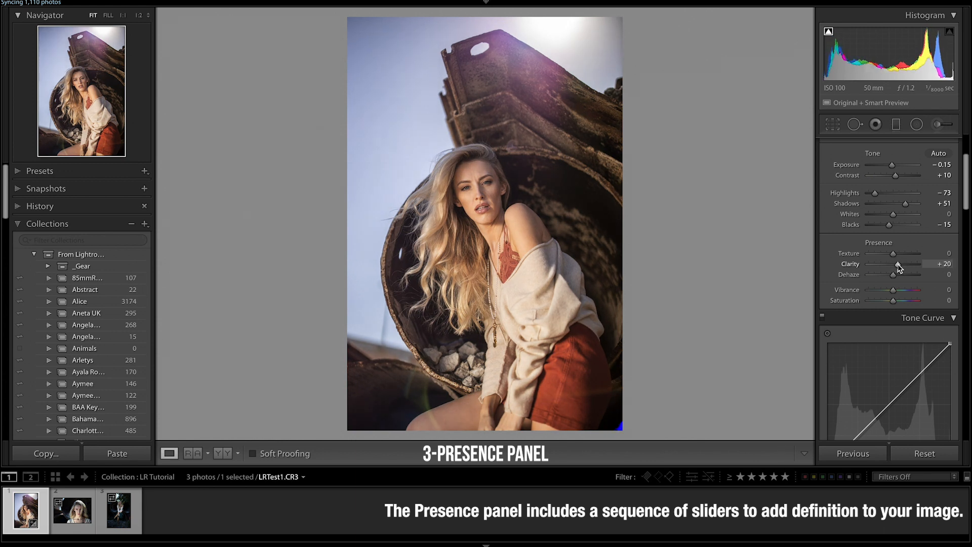
pyautogui.moveTo(902, 263); pyautogui.dragTo(937, 261)
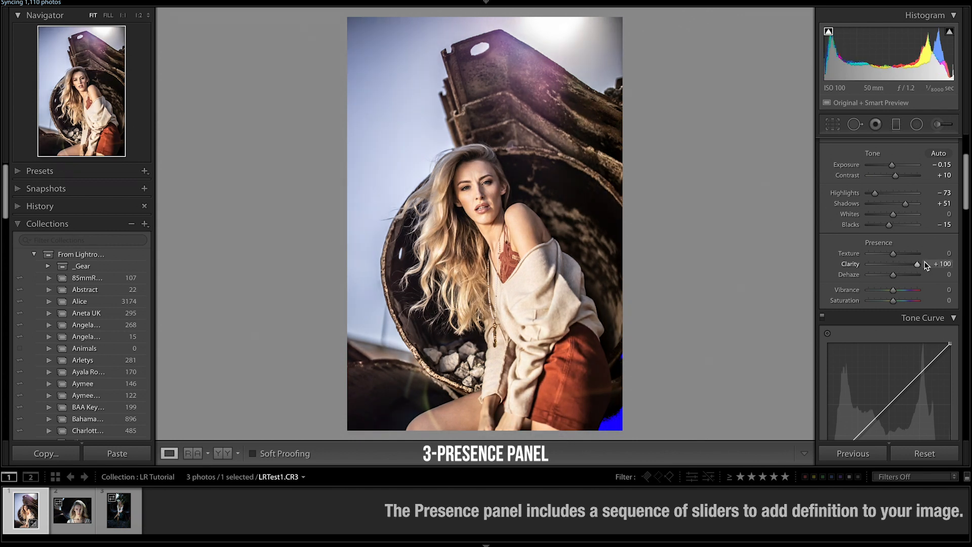
pyautogui.moveTo(925, 262); pyautogui.dragTo(901, 269)
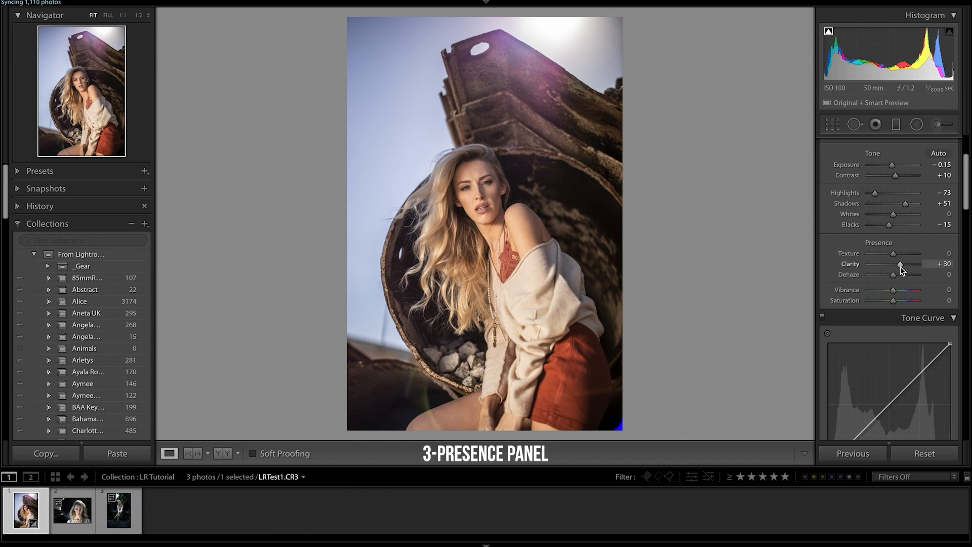
pyautogui.moveTo(900, 266); pyautogui.dragTo(898, 269)
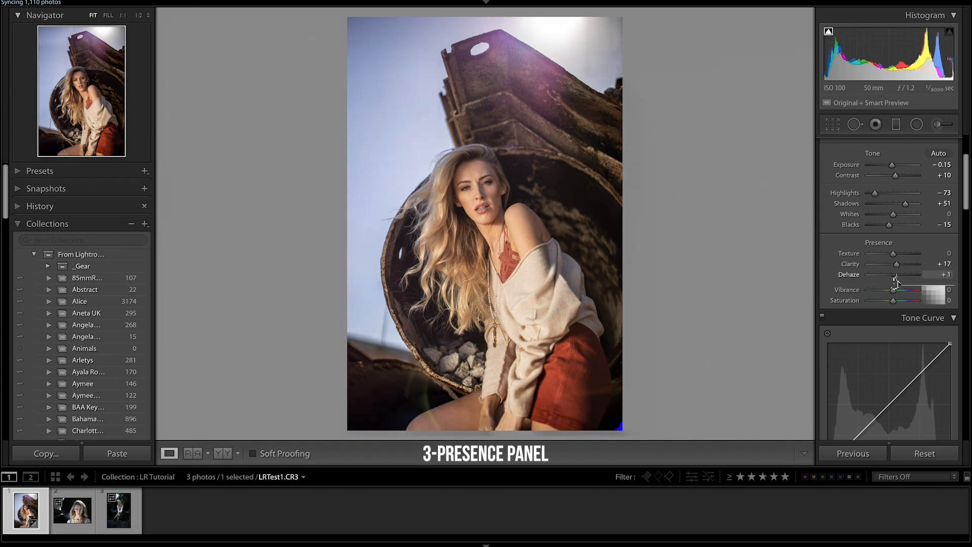
pyautogui.moveTo(894, 279)
pyautogui.mouseDown()
pyautogui.moveTo(886, 278)
pyautogui.moveTo(899, 282)
pyautogui.mouseUp()
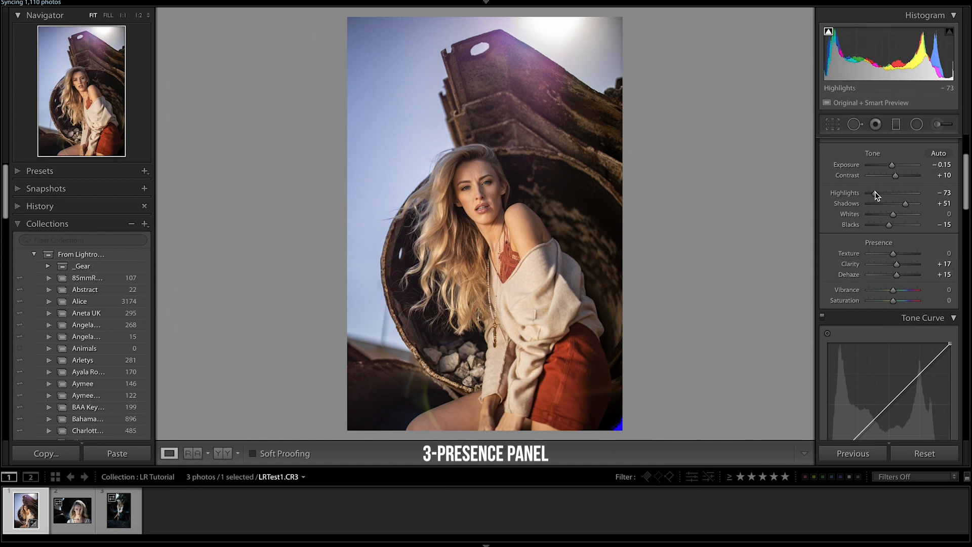
# Lower Exposure to −0.45 and set Highlights to −69
pyautogui.moveTo(876, 193); pyautogui.dragTo(891, 165)
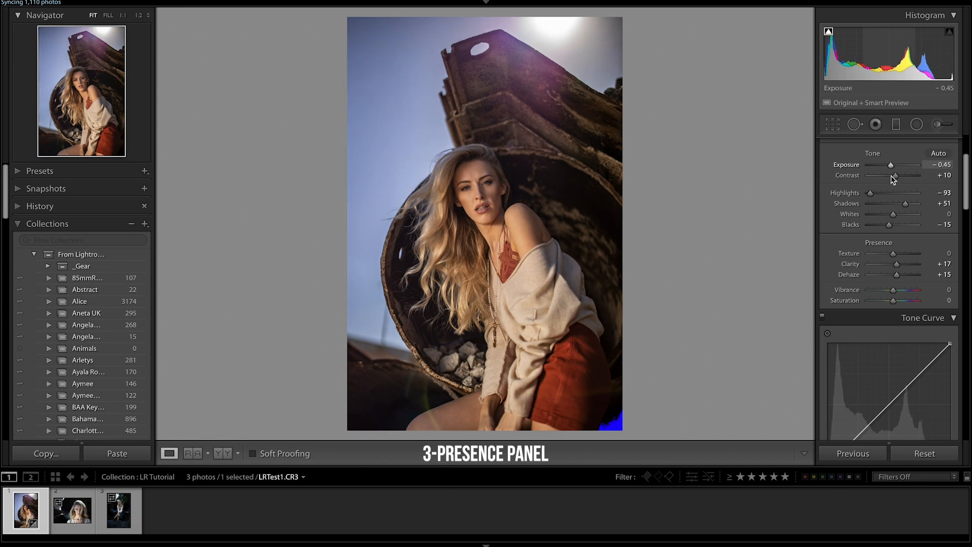
pyautogui.moveTo(872, 192); pyautogui.dragTo(877, 193)
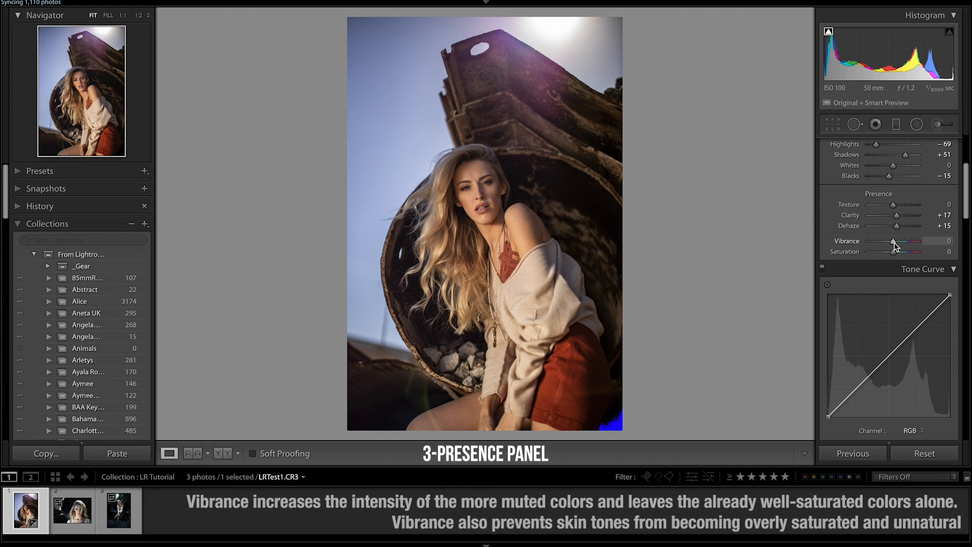
# Try Vibrance at +33 and reset it to 0
pyautogui.moveTo(895, 242); pyautogui.dragTo(901, 242)
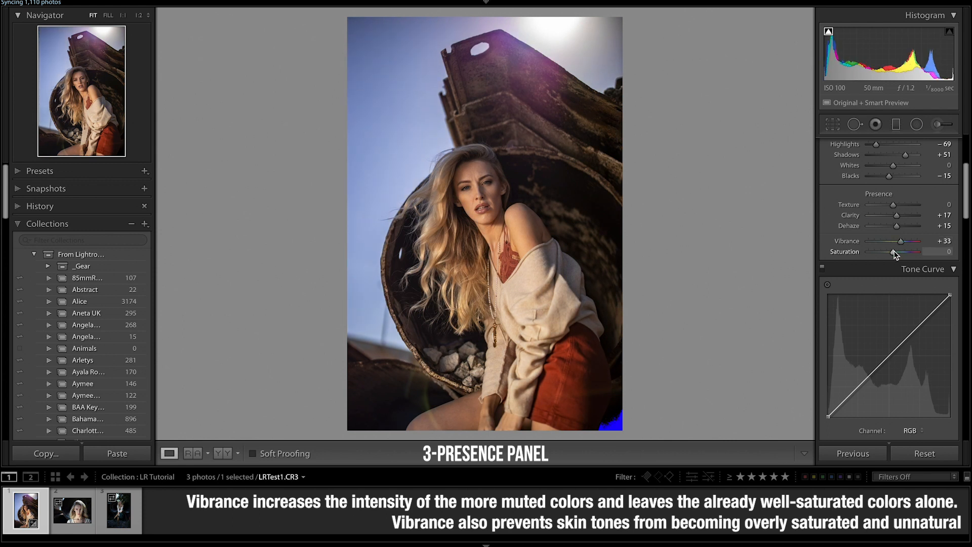
pyautogui.doubleClick(901, 241)
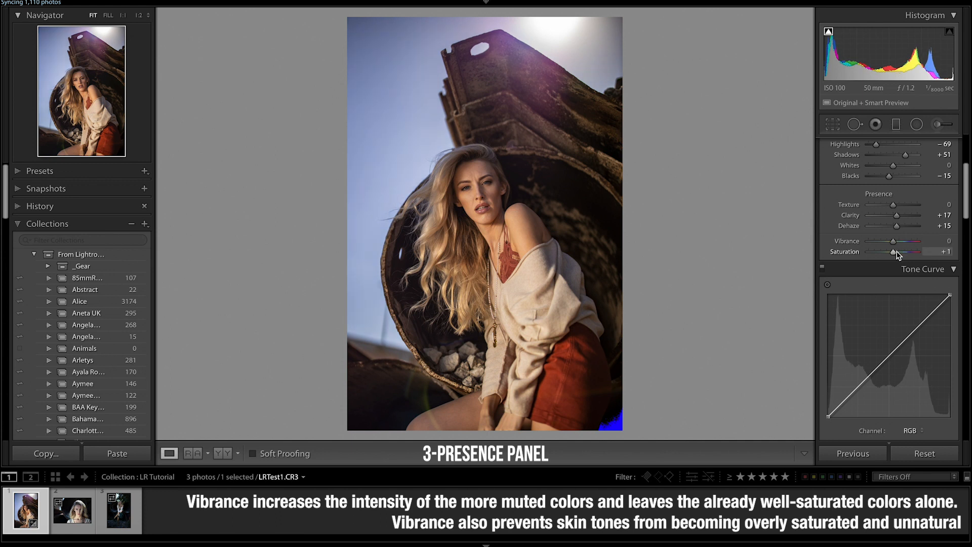
# Try a strong Saturation increase and reset it to 0, and try Vibrance at +67 and undo it
pyautogui.moveTo(893, 252); pyautogui.dragTo(920, 253)
pyautogui.doubleClick(919, 253)
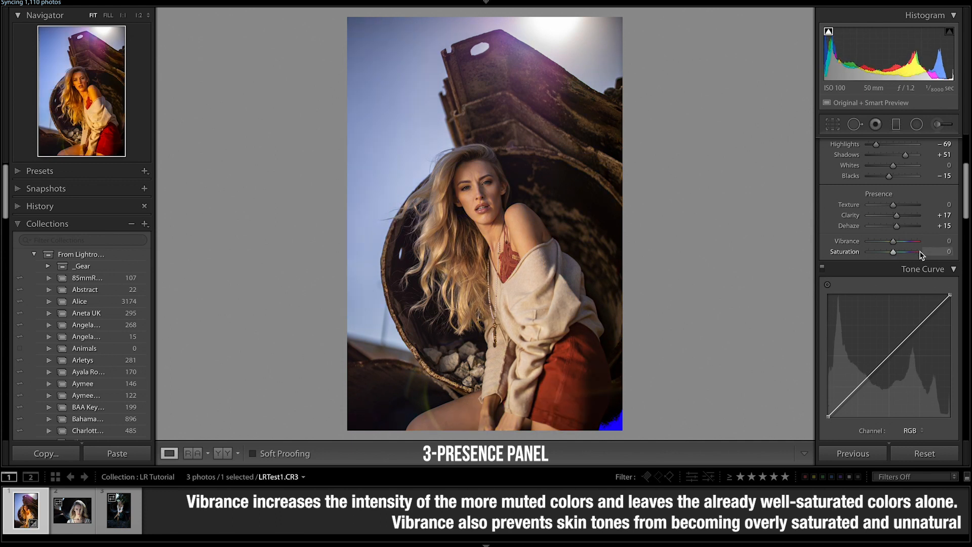
pyautogui.moveTo(895, 245); pyautogui.dragTo(911, 245)
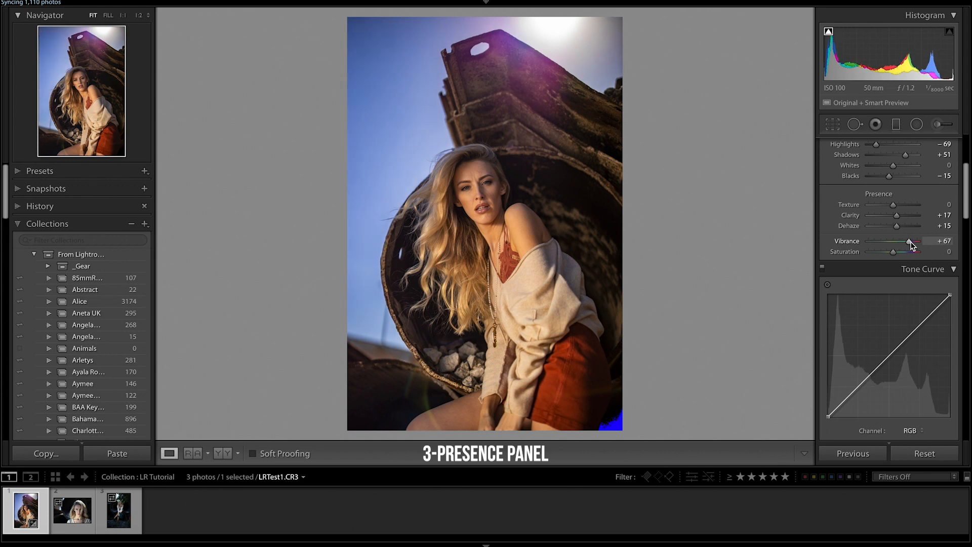
pyautogui.hotkey('ctrl', 'z')
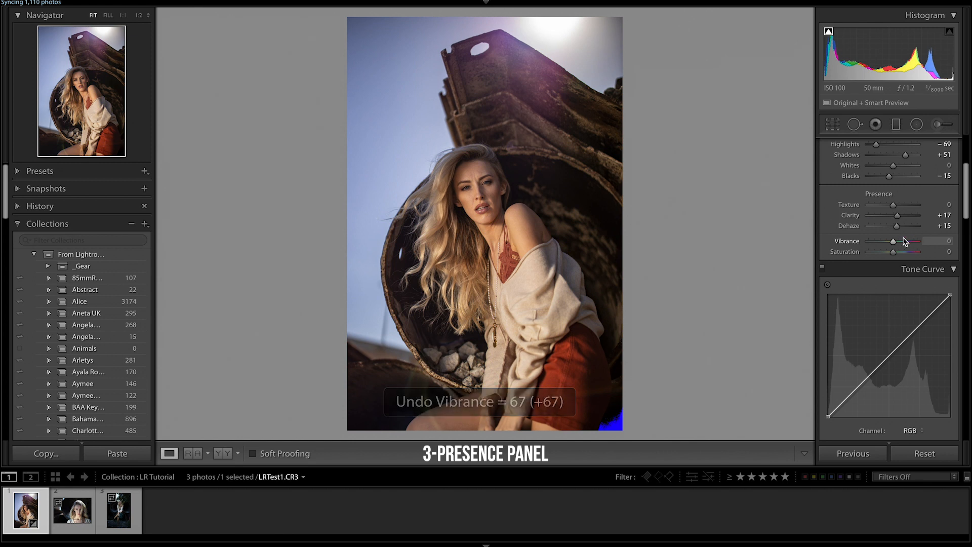
# Try different Vibrance and Saturation strengths, and settle on Vibrance +56 and Saturation +16
pyautogui.moveTo(894, 243); pyautogui.dragTo(905, 245)
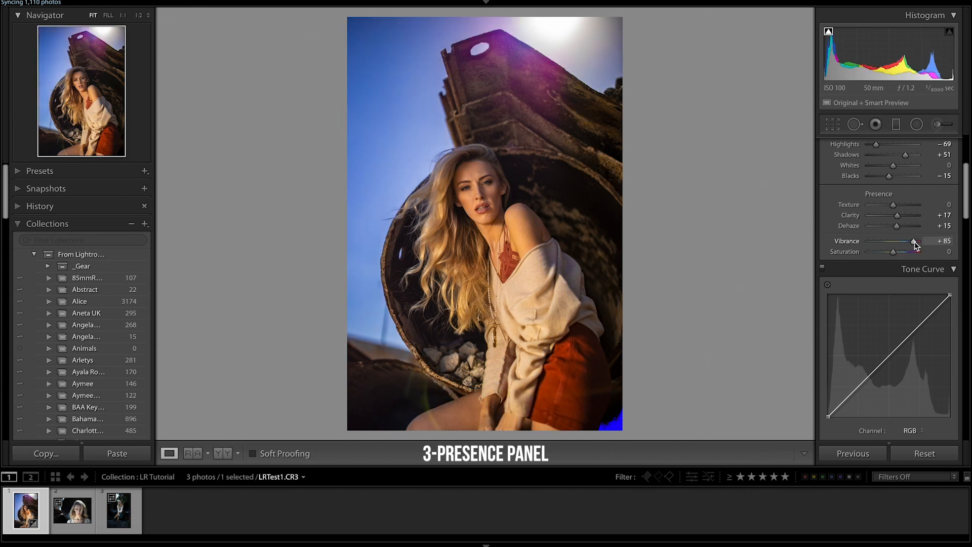
pyautogui.moveTo(914, 242); pyautogui.dragTo(912, 241)
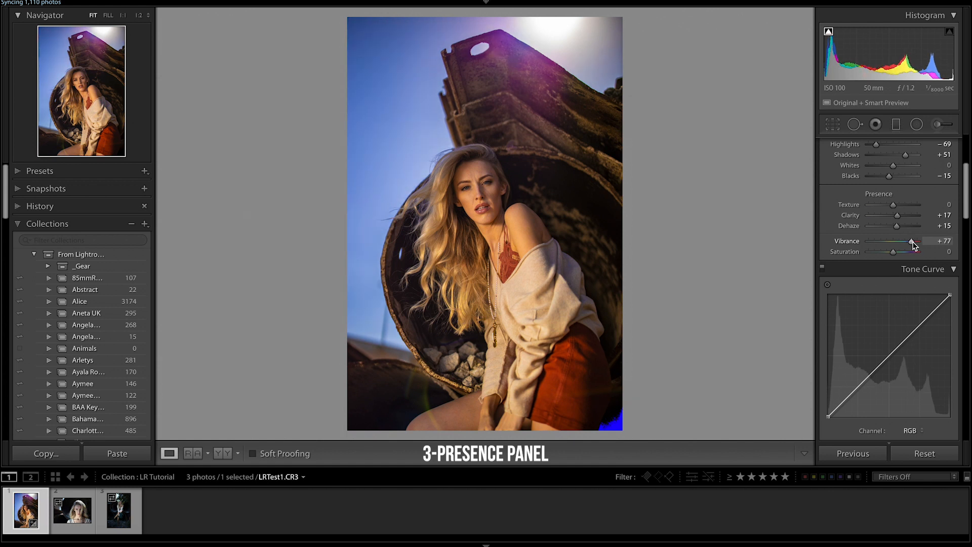
pyautogui.moveTo(913, 242); pyautogui.dragTo(909, 241)
pyautogui.moveTo(895, 252); pyautogui.dragTo(891, 253)
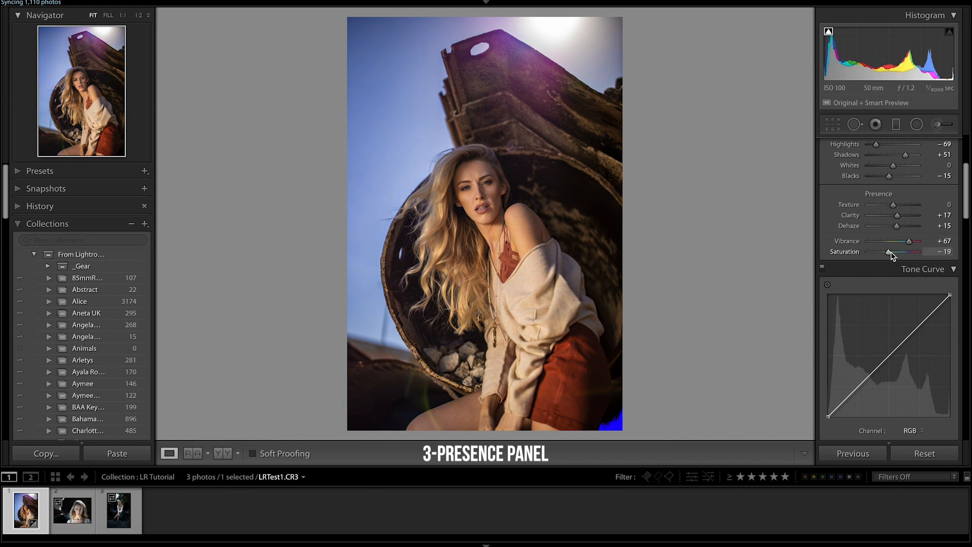
pyautogui.moveTo(894, 253); pyautogui.dragTo(924, 249)
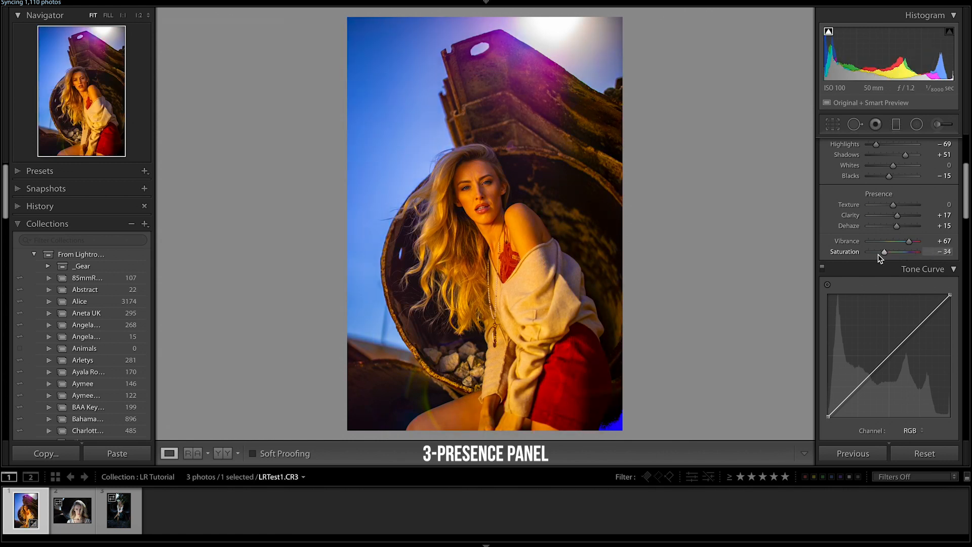
pyautogui.moveTo(915, 253)
pyautogui.mouseDown()
pyautogui.moveTo(895, 254)
pyautogui.moveTo(911, 243)
pyautogui.mouseUp()
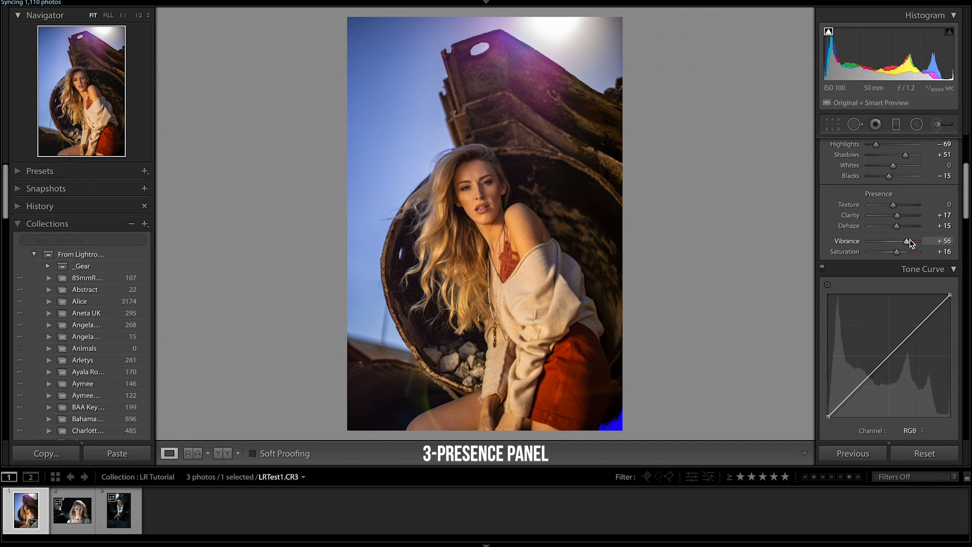
# Compare the original photo with the current edit several times, ending on the edited version
pyautogui.press('\\')
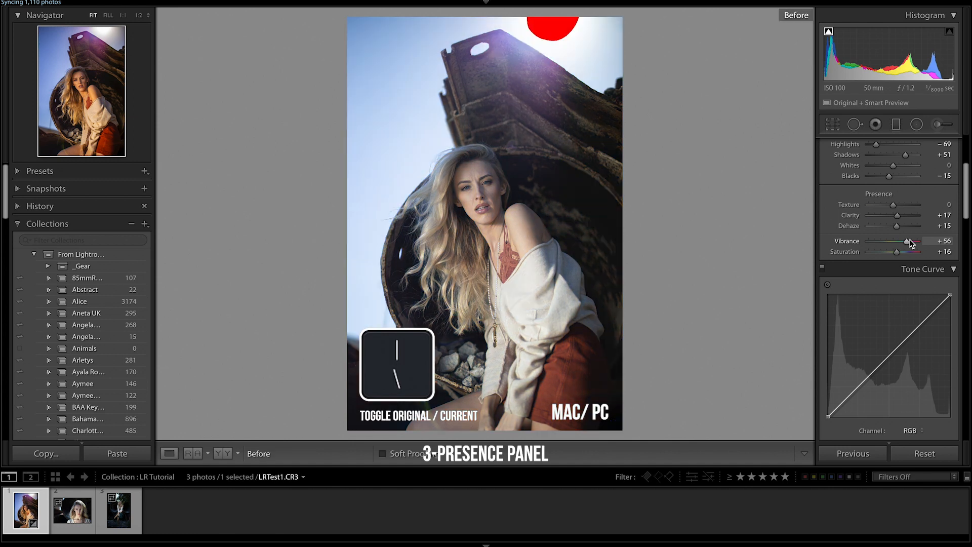
pyautogui.press('\\')
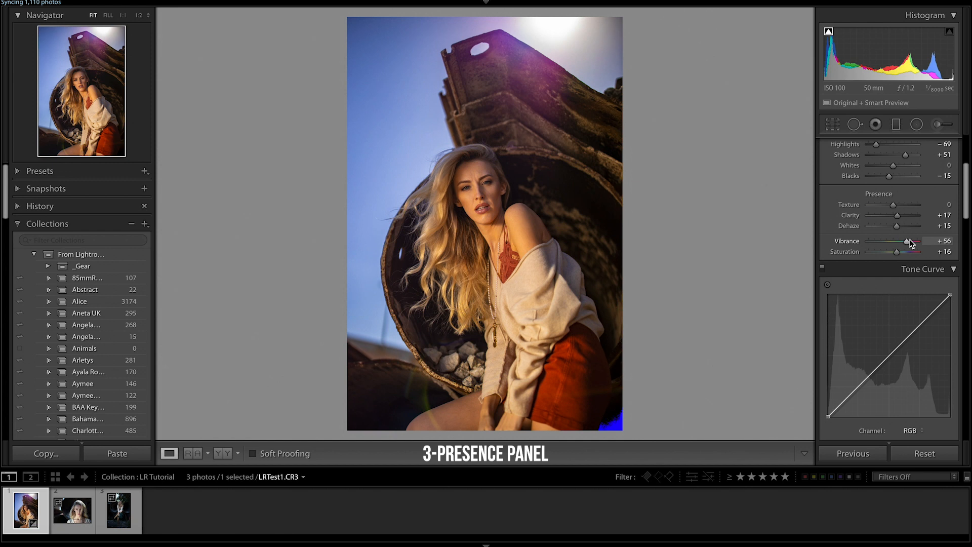
pyautogui.press('\\')
pyautogui.press('\\')
pyautogui.press('\\')
pyautogui.press('\\')
pyautogui.press('\\')
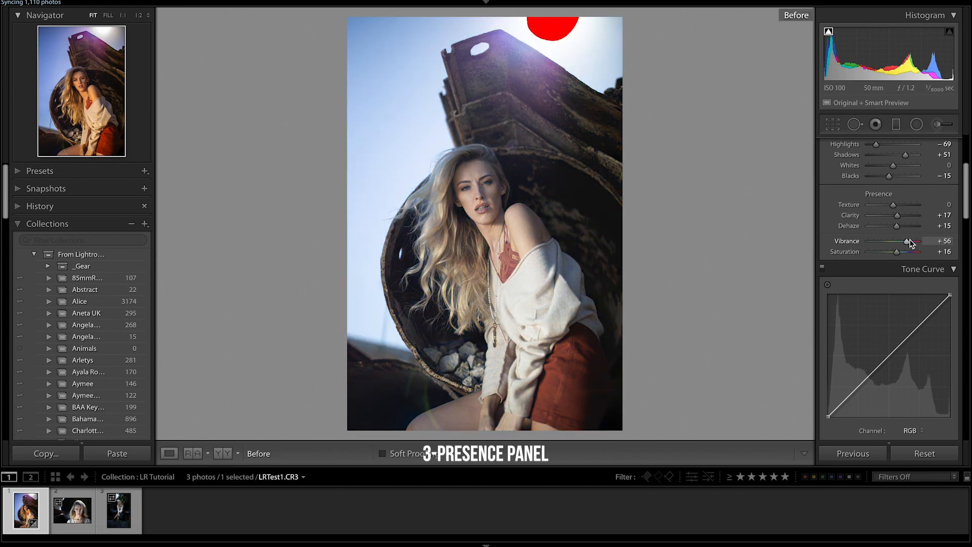
pyautogui.press('\\')
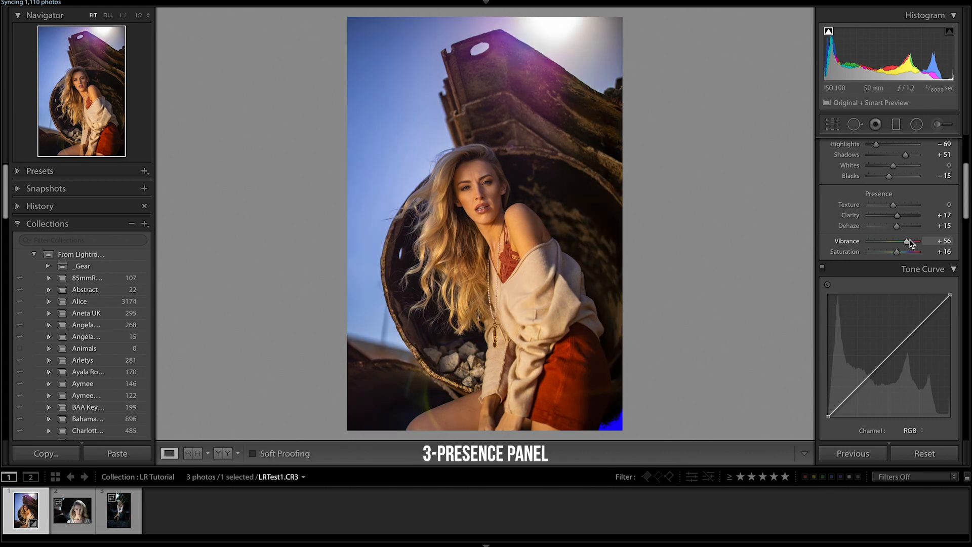
# Remove the shadow and highlight points from the RGB tone curve and raise the midtone point to about 48.6 / 53.7 %
pyautogui.scroll(-3, 886, 349)
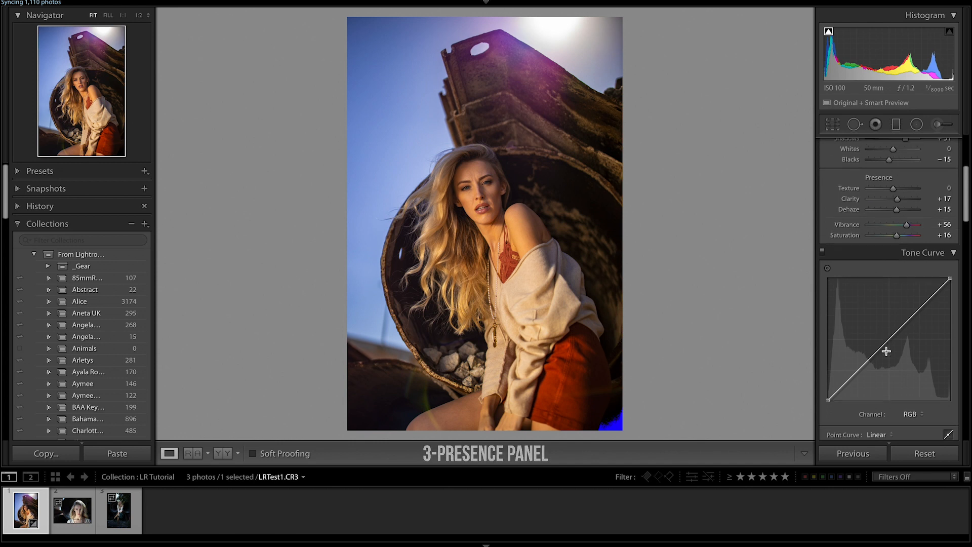
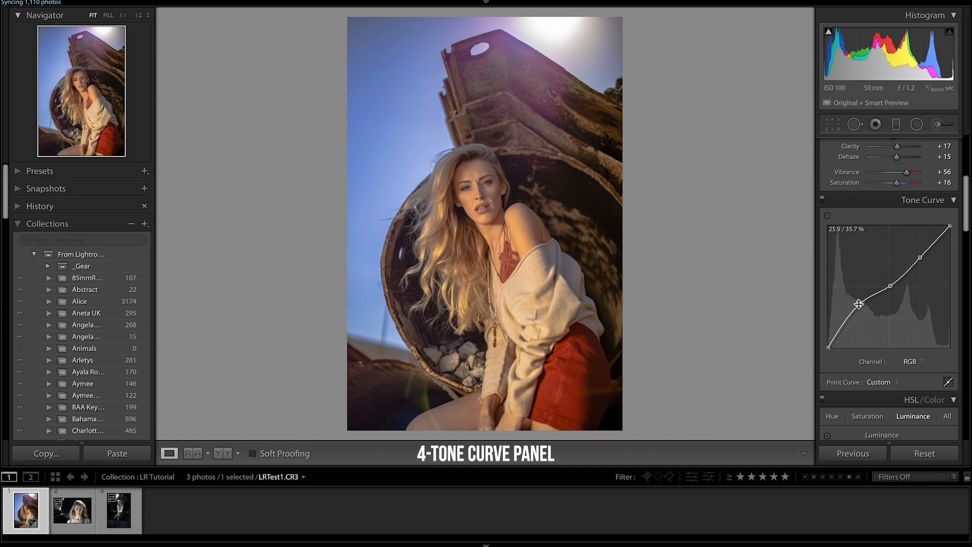
pyautogui.moveTo(858, 304); pyautogui.dragTo(859, 314)
pyautogui.doubleClick(859, 314)
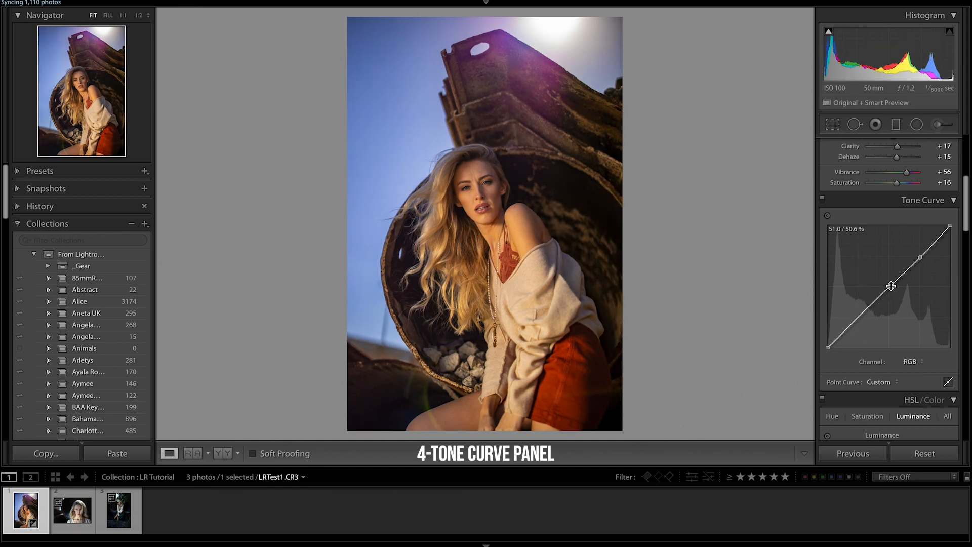
pyautogui.doubleClick(920, 257)
pyautogui.click(891, 286)
pyautogui.moveTo(891, 288); pyautogui.dragTo(889, 281)
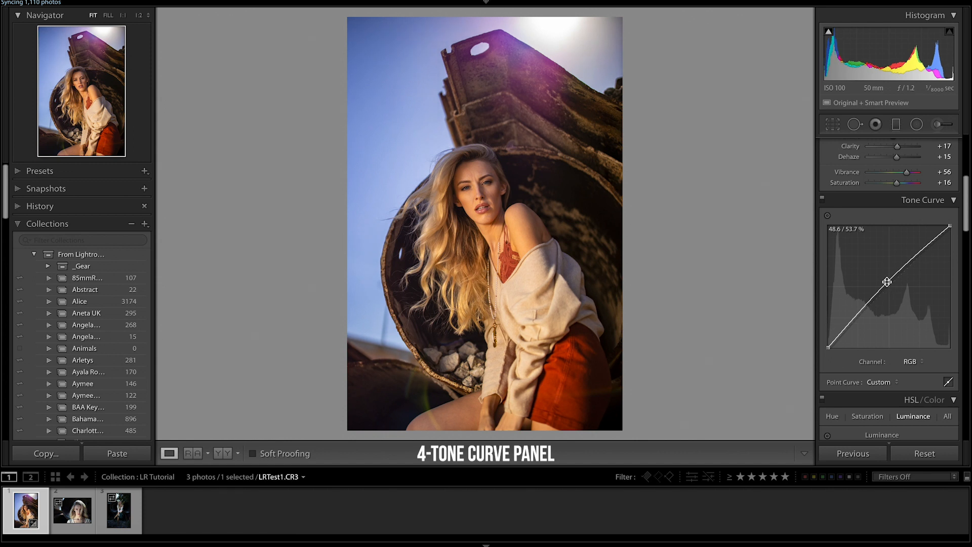
# Try a midtone point on the tone curve's Red channel, delete it, and return to the RGB channel
pyautogui.scroll(-5, 887, 281)
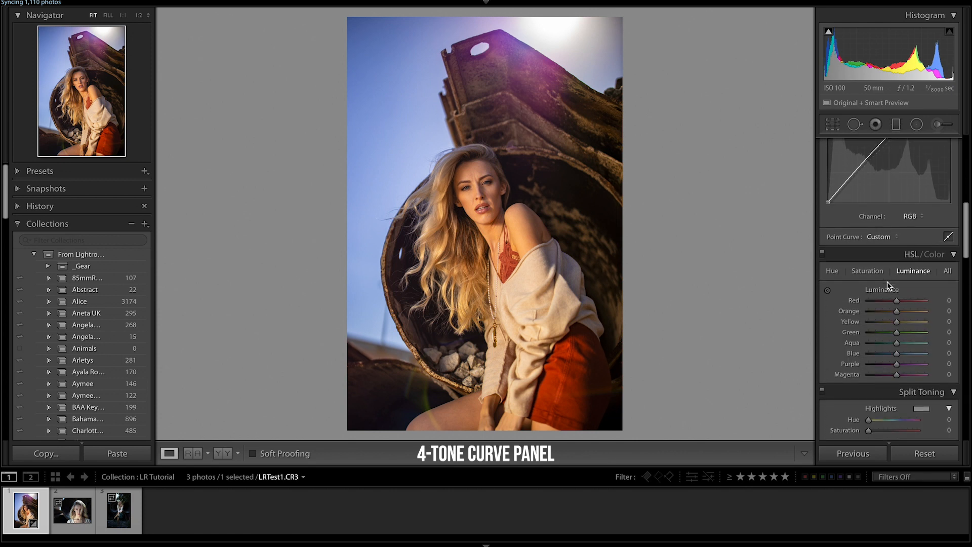
pyautogui.click(922, 216)
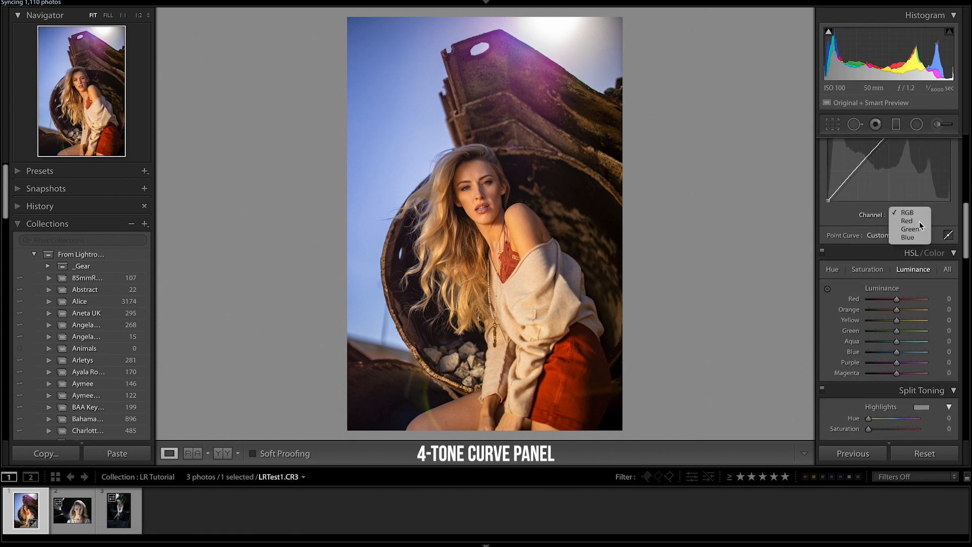
pyautogui.click(921, 226)
pyautogui.scroll(3, 920, 226)
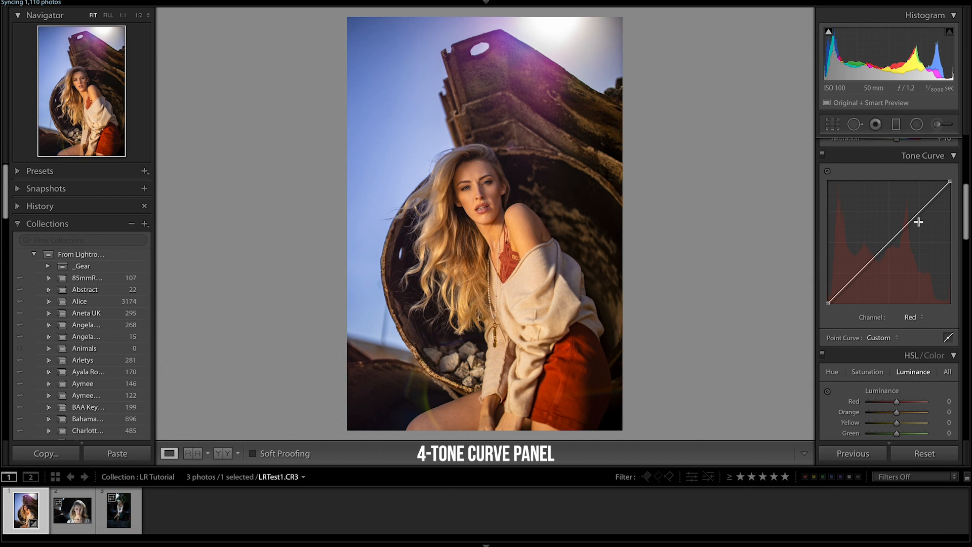
pyautogui.moveTo(874, 265); pyautogui.dragTo(891, 246)
pyautogui.click(912, 317)
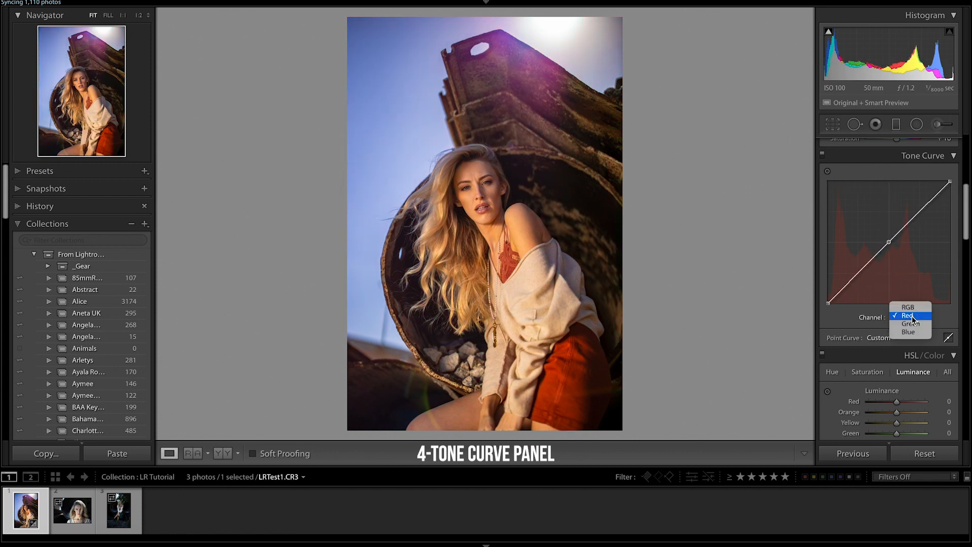
pyautogui.click(913, 317)
pyautogui.rightClick(890, 247)
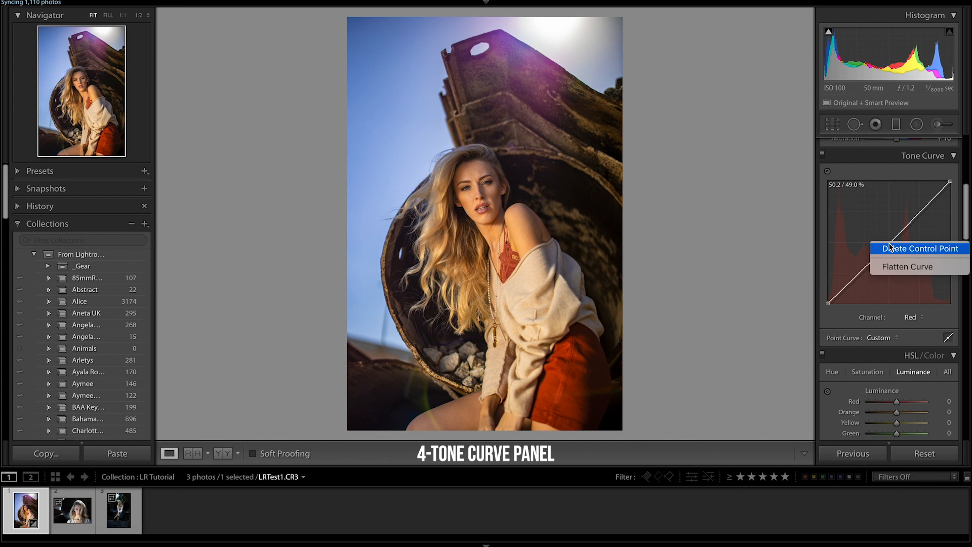
pyautogui.click(895, 248)
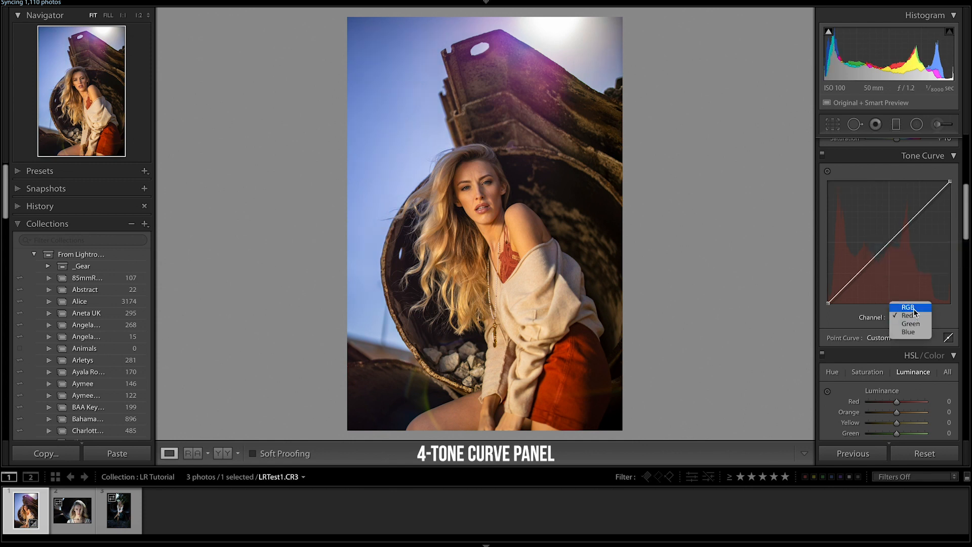
pyautogui.click(908, 308)
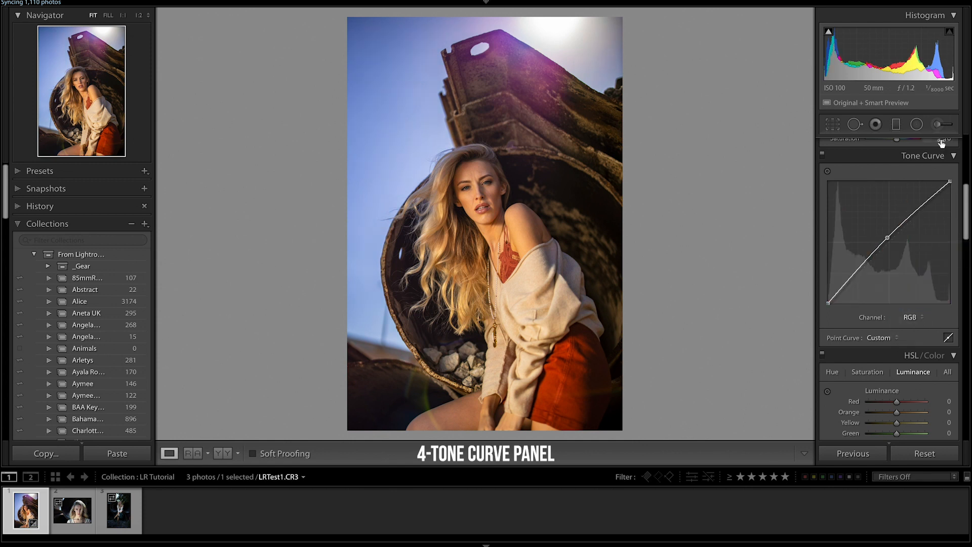
# Go through the HSL Hue, Saturation and Luminance groups, and display all three together to look them over
pyautogui.scroll(-5, 879, 284)
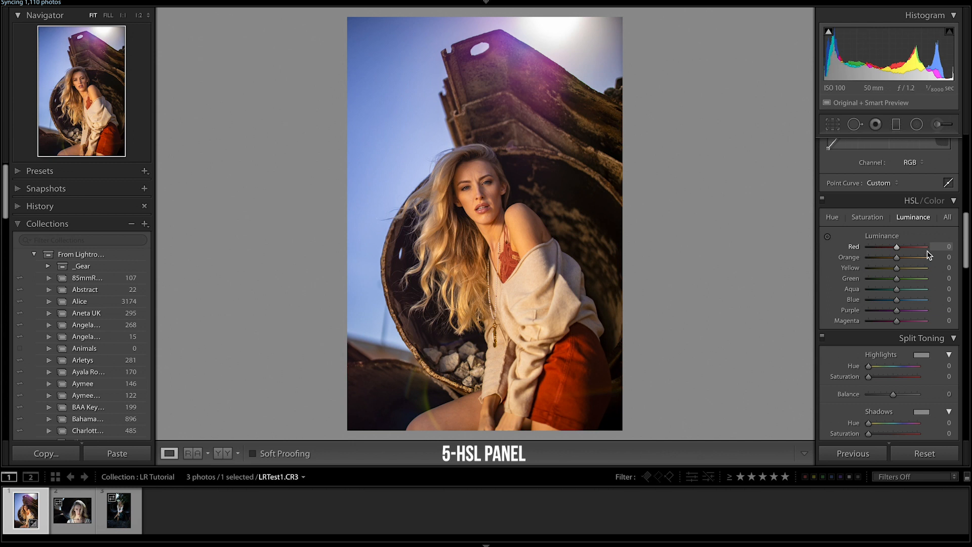
pyautogui.click(835, 222)
pyautogui.click(866, 219)
pyautogui.click(914, 219)
pyautogui.click(948, 218)
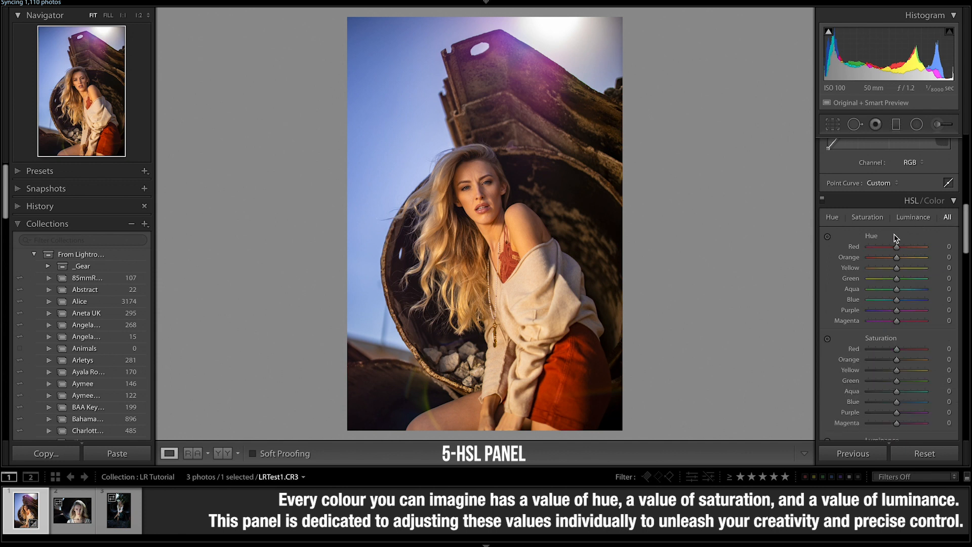
pyautogui.scroll(-4, 857, 248)
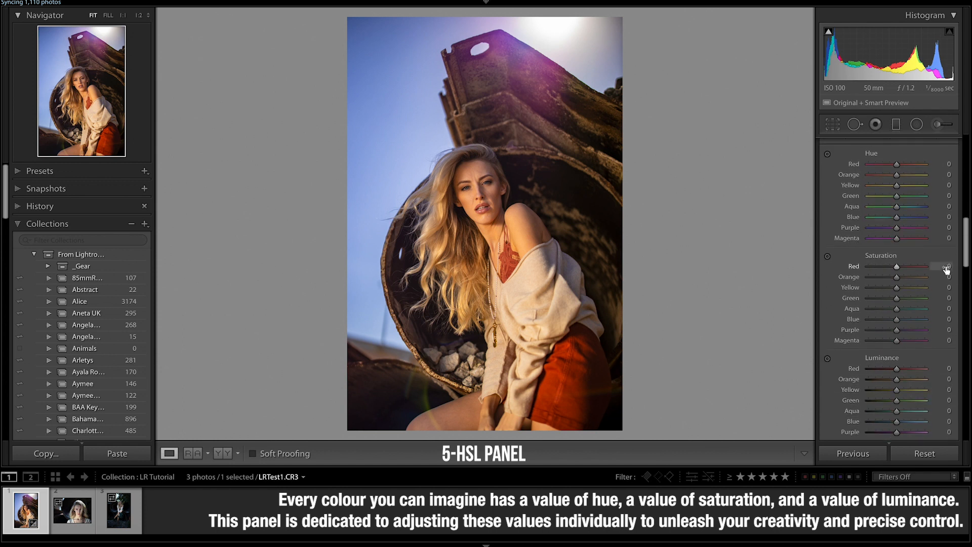
pyautogui.scroll(-3, 946, 269)
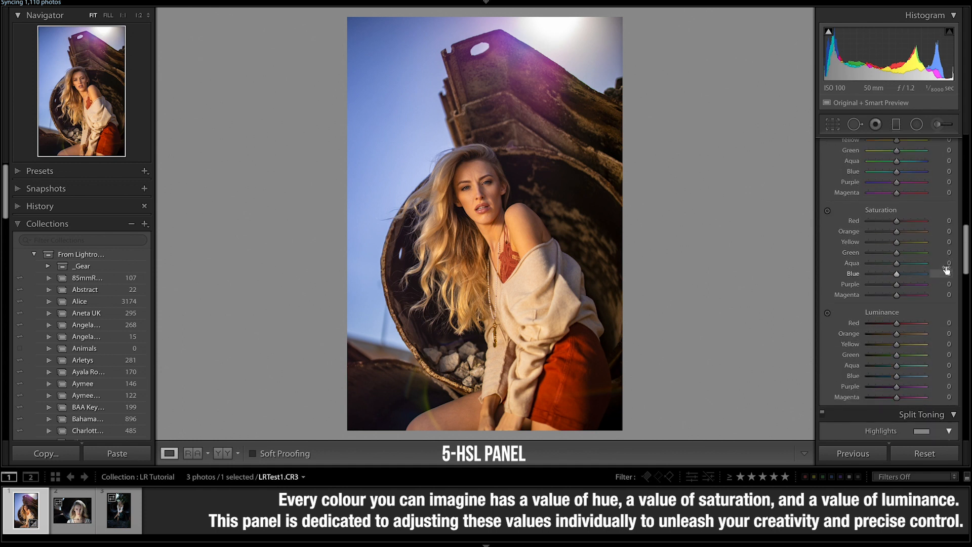
pyautogui.scroll(3, 857, 311)
pyautogui.scroll(5, 857, 311)
pyautogui.scroll(-3, 857, 311)
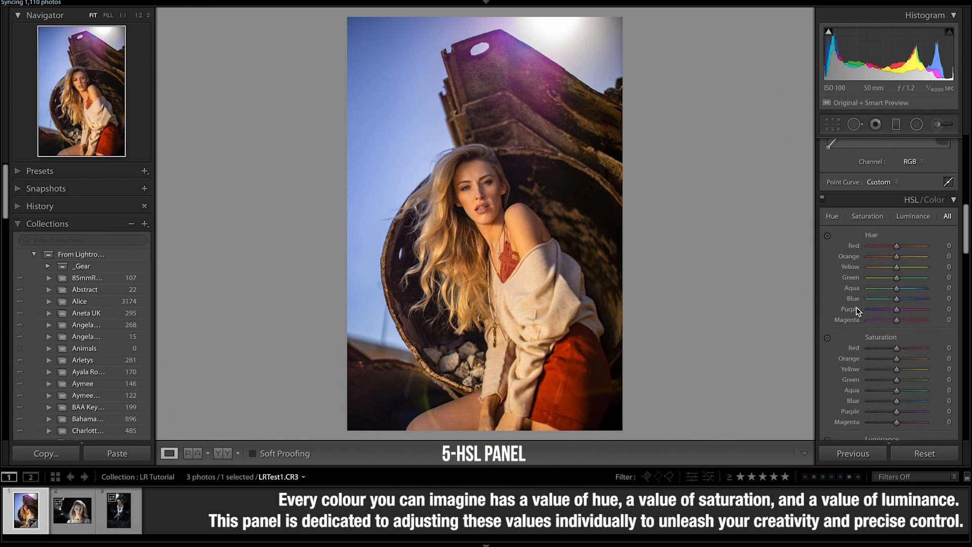
pyautogui.scroll(-2, 857, 311)
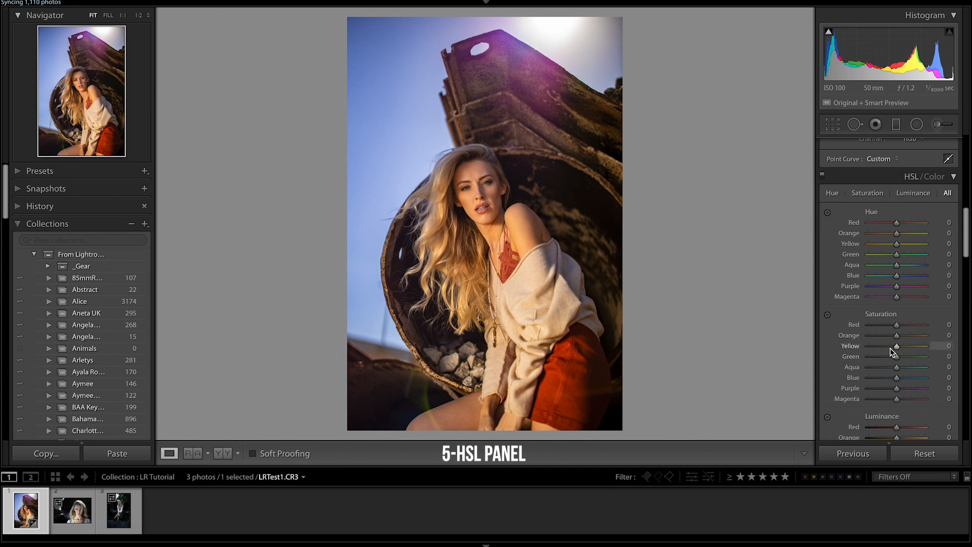
# Reduce the HSL saturation of Orange to −21 and of Yellow to −28
pyautogui.scroll(-6, 891, 349)
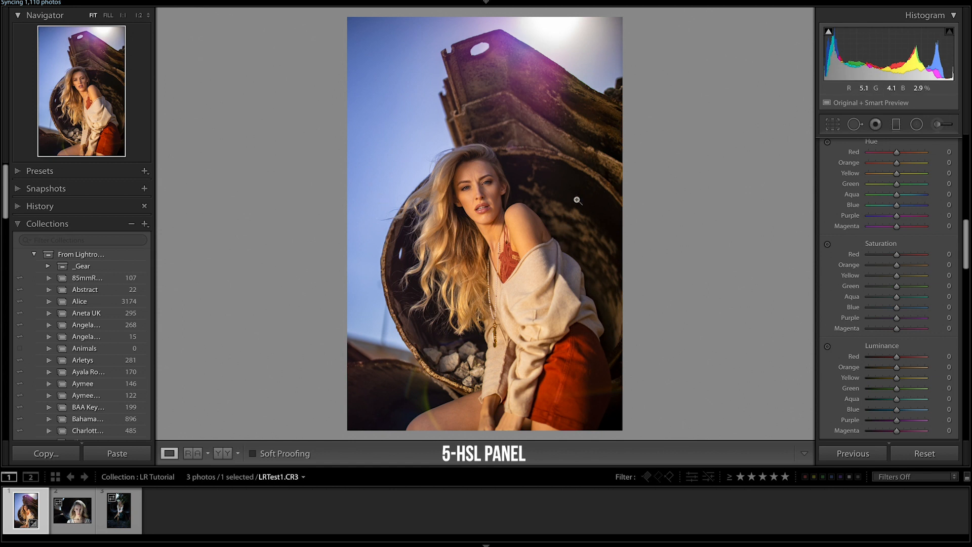
pyautogui.moveTo(896, 265); pyautogui.dragTo(893, 266)
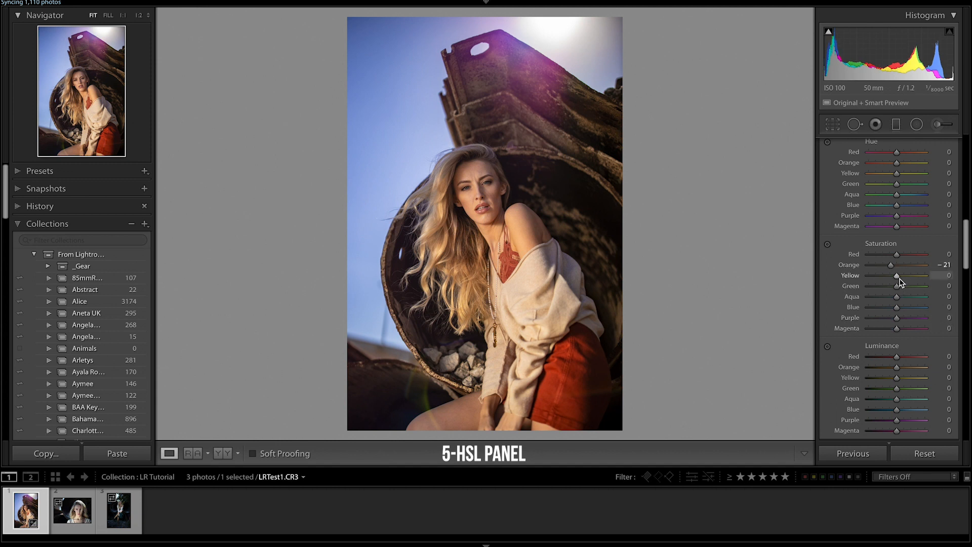
pyautogui.moveTo(899, 276); pyautogui.dragTo(879, 278)
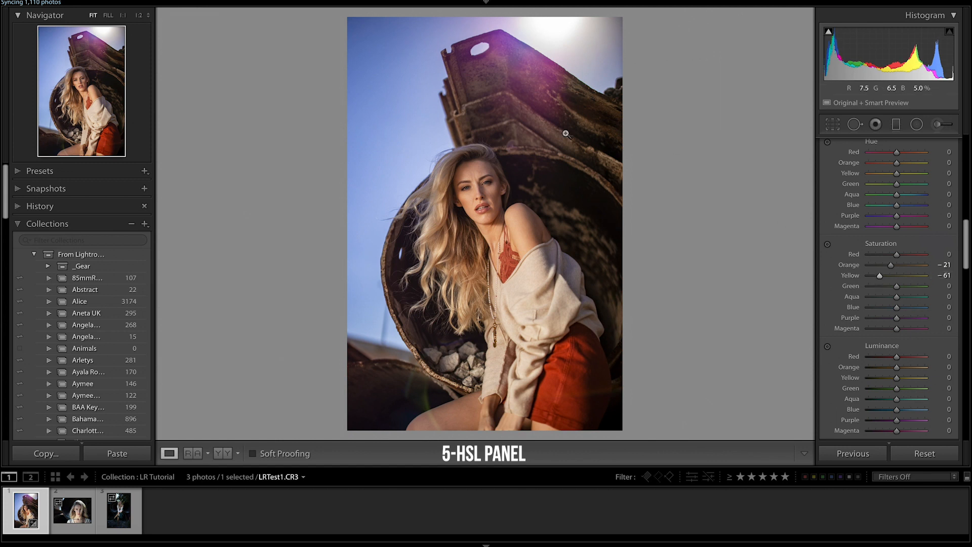
pyautogui.moveTo(882, 282)
pyautogui.mouseDown()
pyautogui.moveTo(925, 279)
pyautogui.moveTo(890, 277)
pyautogui.mouseUp()
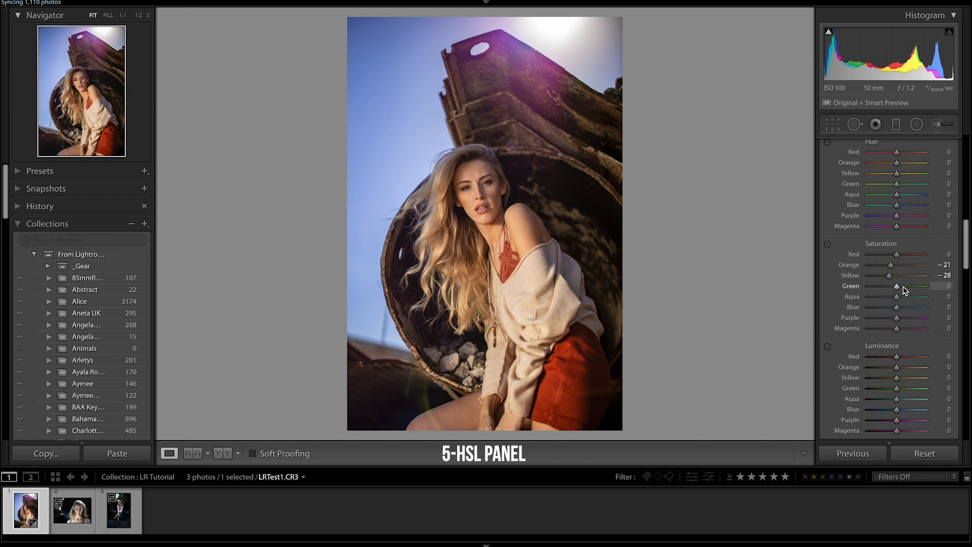
# Set the HSL saturation of Green to −3 and Blue to +28, leaving Aqua at 0
pyautogui.moveTo(876, 287); pyautogui.dragTo(898, 287)
pyautogui.moveTo(898, 299)
pyautogui.mouseDown()
pyautogui.moveTo(859, 297)
pyautogui.moveTo(899, 301)
pyautogui.mouseUp()
pyautogui.moveTo(895, 297)
pyautogui.mouseDown()
pyautogui.moveTo(835, 297)
pyautogui.moveTo(949, 296)
pyautogui.moveTo(898, 301)
pyautogui.mouseUp()
pyautogui.moveTo(897, 310)
pyautogui.mouseDown()
pyautogui.moveTo(882, 308)
pyautogui.moveTo(910, 301)
pyautogui.mouseUp()
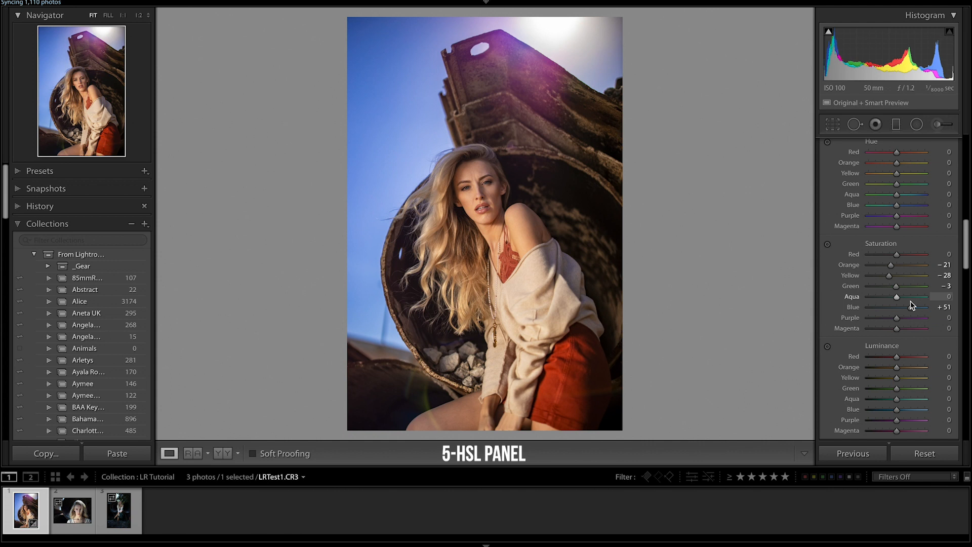
pyautogui.moveTo(912, 307); pyautogui.dragTo(906, 307)
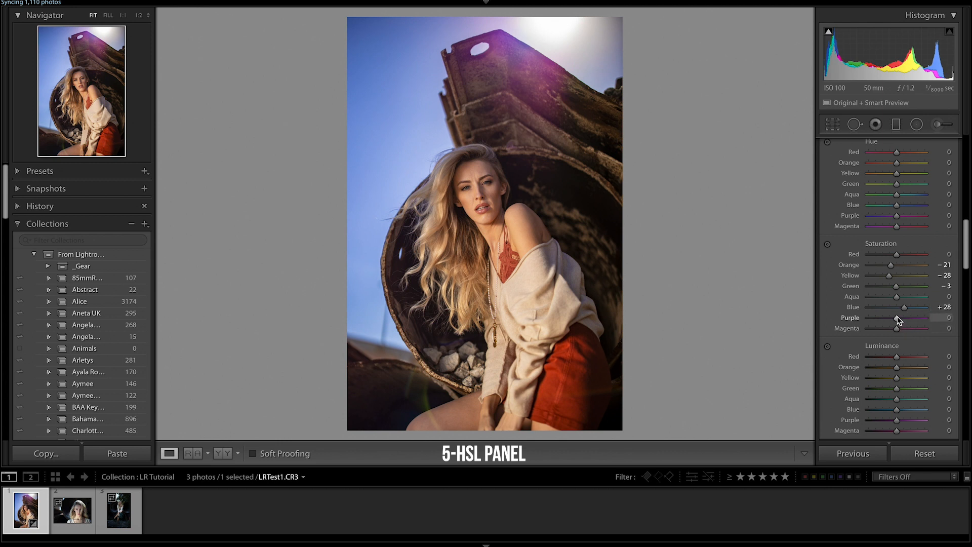
# Set the HSL saturation of Purple to +38, Magenta to +58 and Red to +34, and compare the photo with its original
pyautogui.moveTo(898, 319)
pyautogui.mouseDown()
pyautogui.moveTo(926, 318)
pyautogui.moveTo(915, 316)
pyautogui.mouseUp()
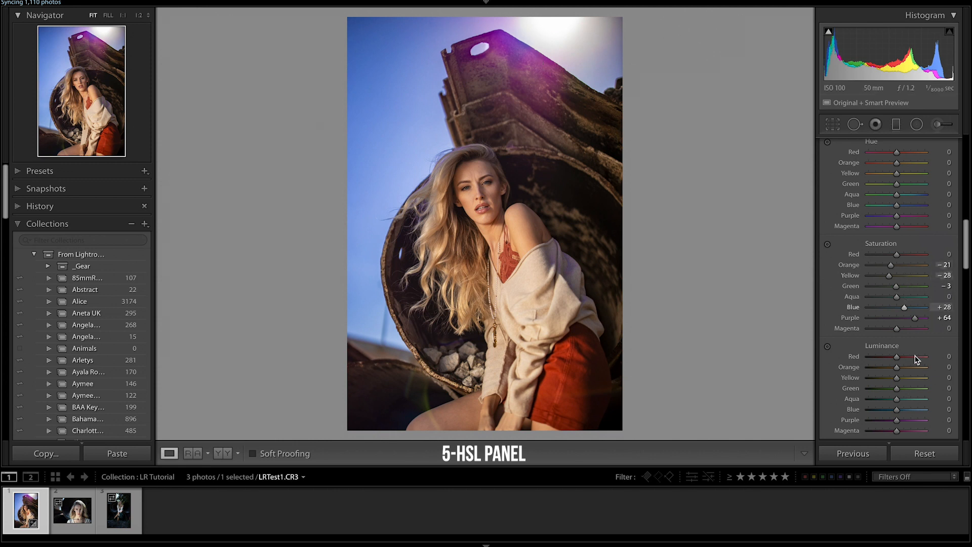
pyautogui.moveTo(901, 328)
pyautogui.mouseDown()
pyautogui.moveTo(922, 329)
pyautogui.moveTo(908, 318)
pyautogui.mouseUp()
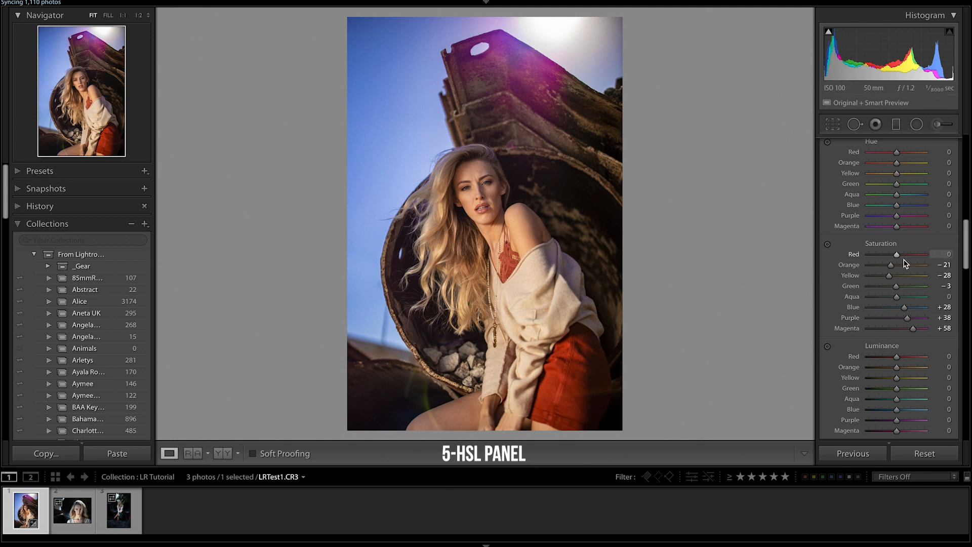
pyautogui.moveTo(897, 256)
pyautogui.mouseDown()
pyautogui.moveTo(930, 255)
pyautogui.moveTo(907, 258)
pyautogui.mouseUp()
pyautogui.press('\\')
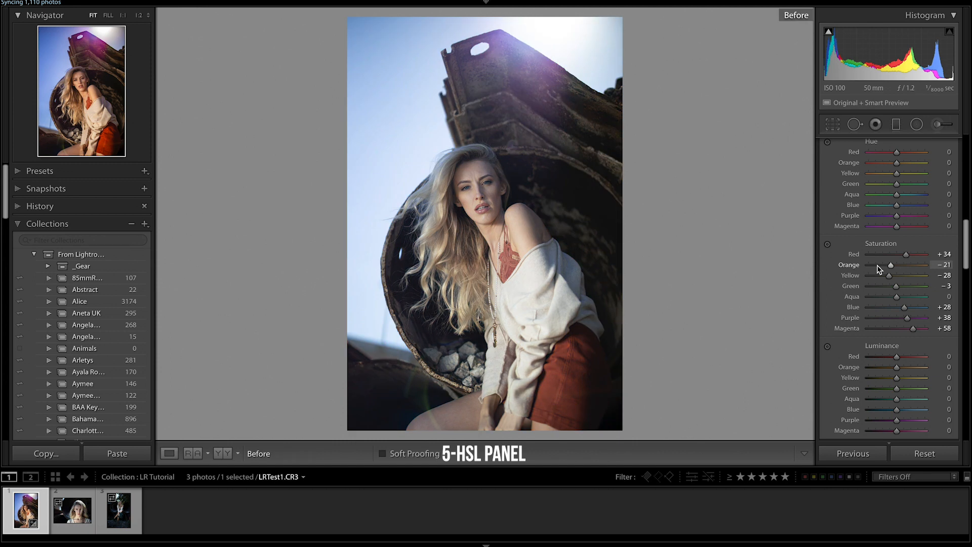
pyautogui.press('\\')
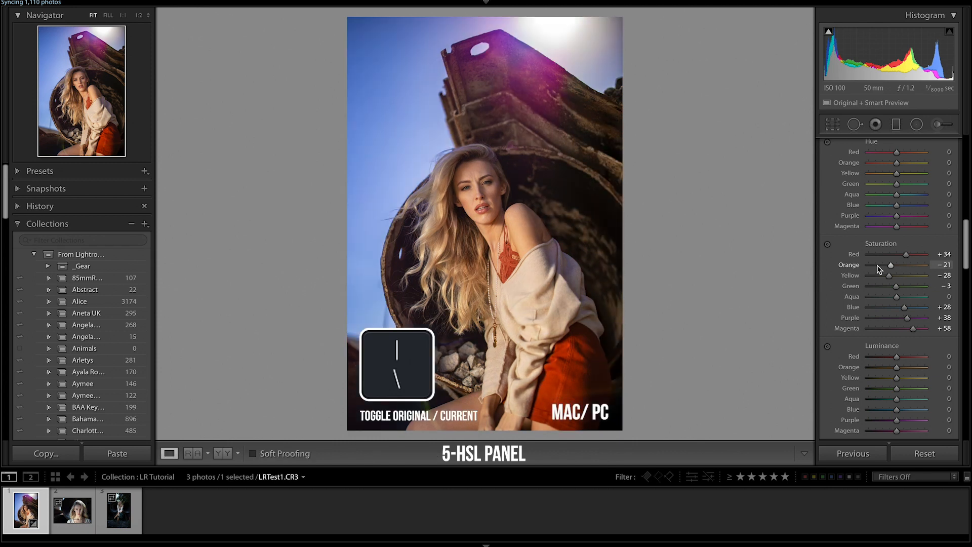
# Try an HSL luminance of −100 for Red and reset it to its default
pyautogui.scroll(-3, 879, 269)
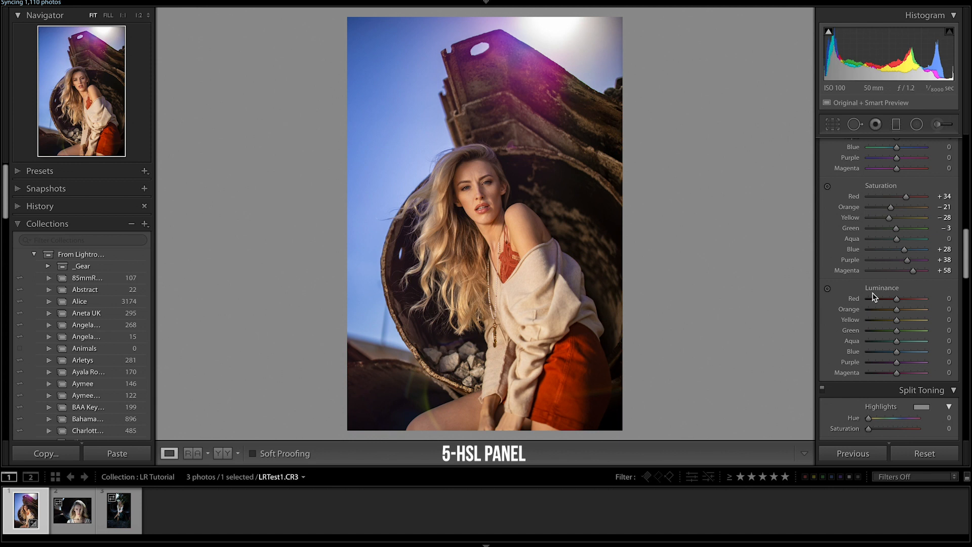
pyautogui.moveTo(898, 302); pyautogui.dragTo(858, 304)
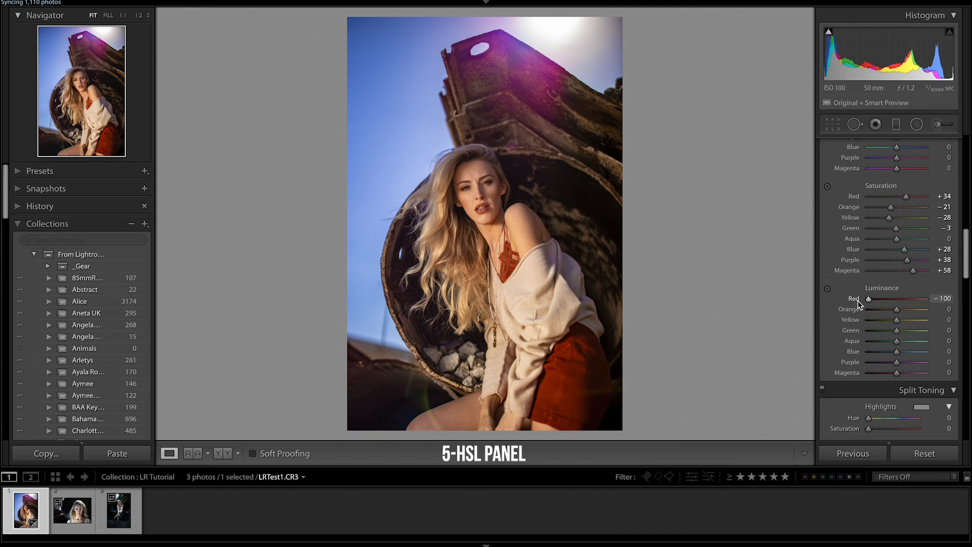
pyautogui.doubleClick(858, 301)
pyautogui.moveTo(899, 301); pyautogui.dragTo(898, 302)
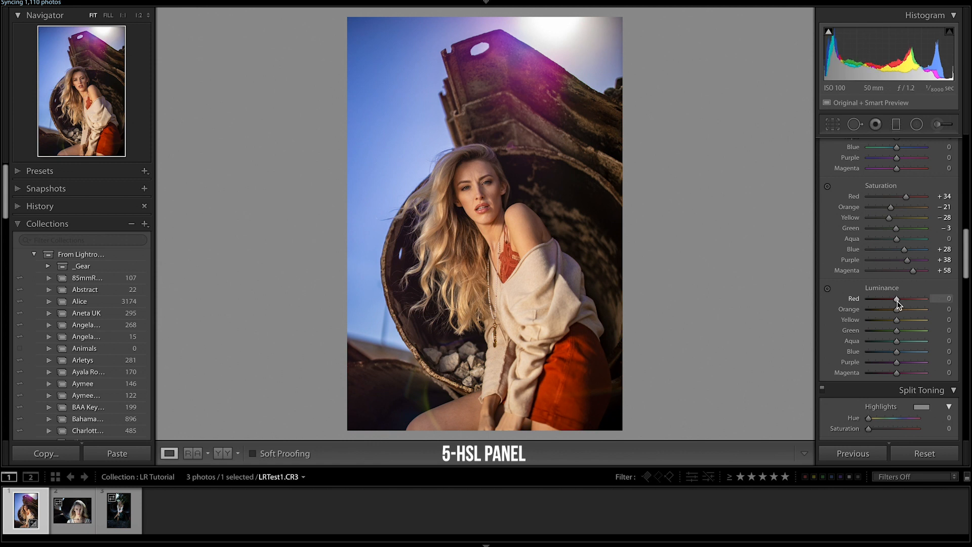
# Set the HSL luminance of Orange to +7, Yellow to +59, Purple to +4 and Magenta to −35
pyautogui.moveTo(897, 310); pyautogui.dragTo(901, 310)
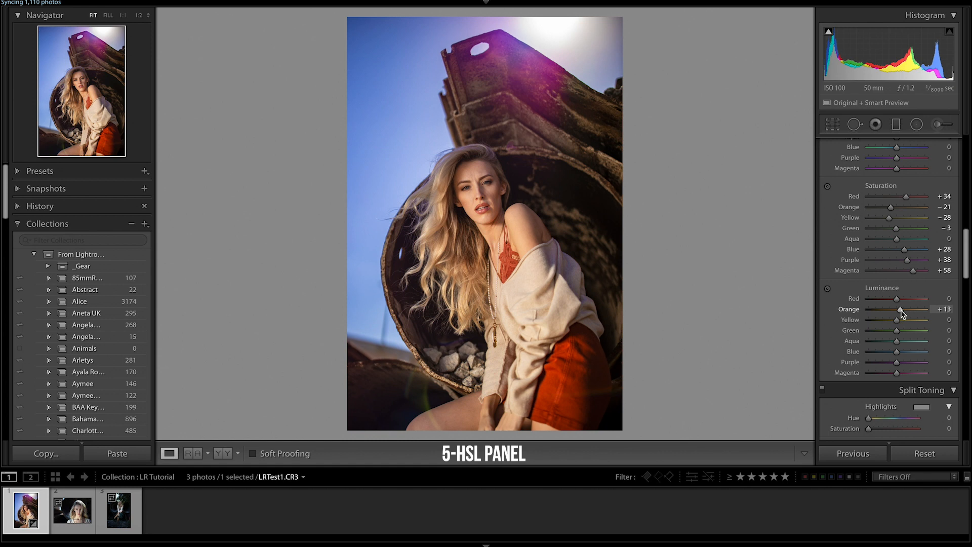
pyautogui.doubleClick(901, 311)
pyautogui.moveTo(900, 311); pyautogui.dragTo(905, 313)
pyautogui.moveTo(903, 313); pyautogui.dragTo(903, 312)
pyautogui.moveTo(897, 321)
pyautogui.mouseDown()
pyautogui.moveTo(911, 320)
pyautogui.moveTo(809, 330)
pyautogui.moveTo(918, 332)
pyautogui.moveTo(790, 326)
pyautogui.moveTo(902, 320)
pyautogui.moveTo(760, 324)
pyautogui.moveTo(936, 320)
pyautogui.moveTo(714, 326)
pyautogui.moveTo(914, 322)
pyautogui.mouseUp()
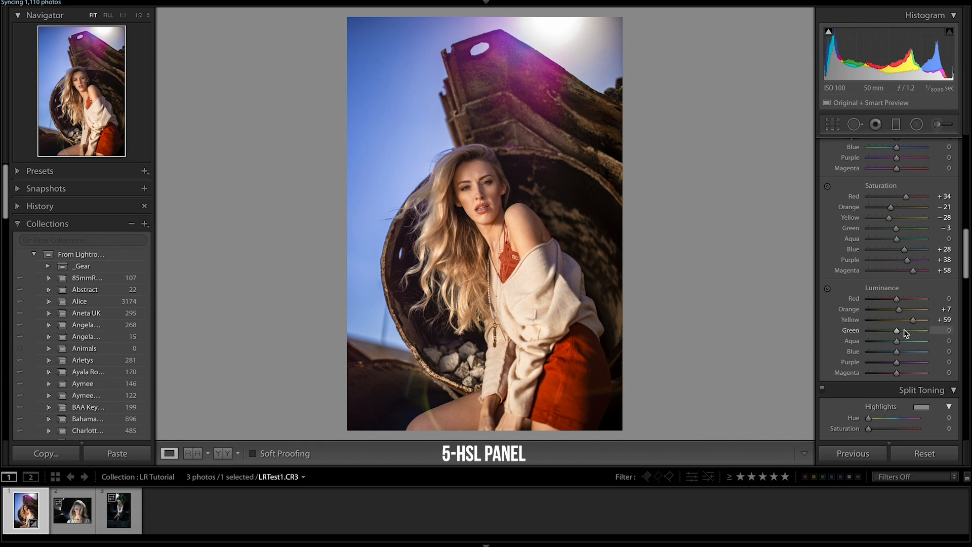
pyautogui.moveTo(898, 363)
pyautogui.mouseDown()
pyautogui.moveTo(917, 365)
pyautogui.moveTo(890, 373)
pyautogui.mouseUp()
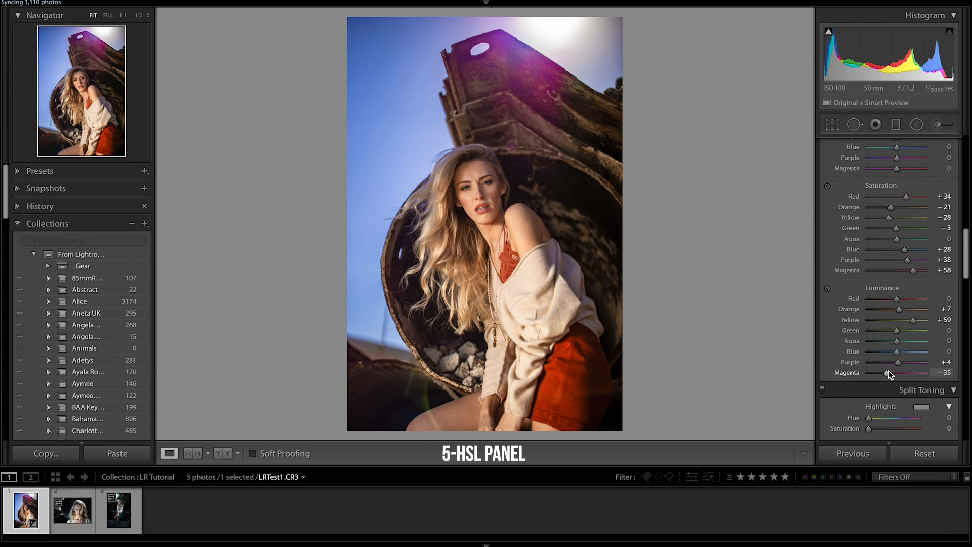
# Try an HSL hue of −100 for Red and undo it
pyautogui.scroll(4, 906, 322)
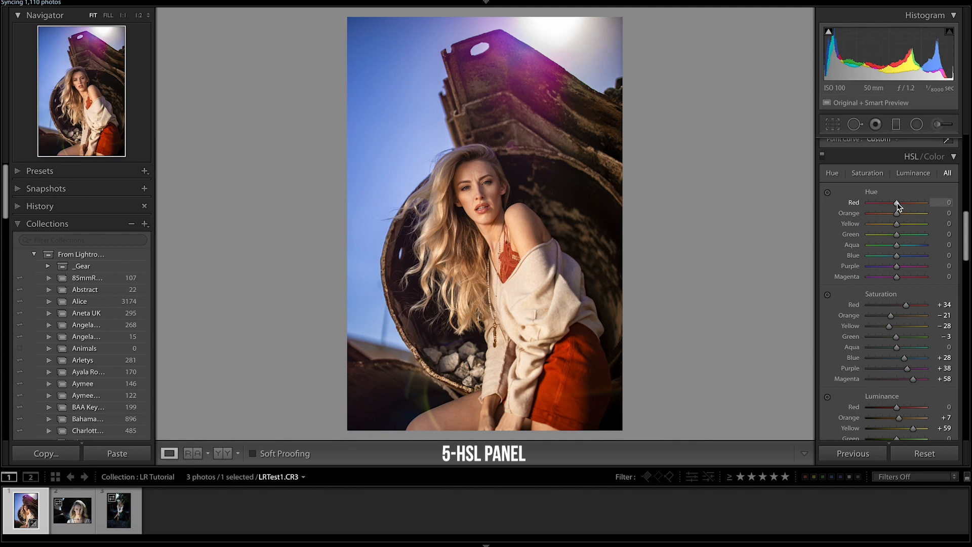
pyautogui.moveTo(898, 204); pyautogui.dragTo(728, 214)
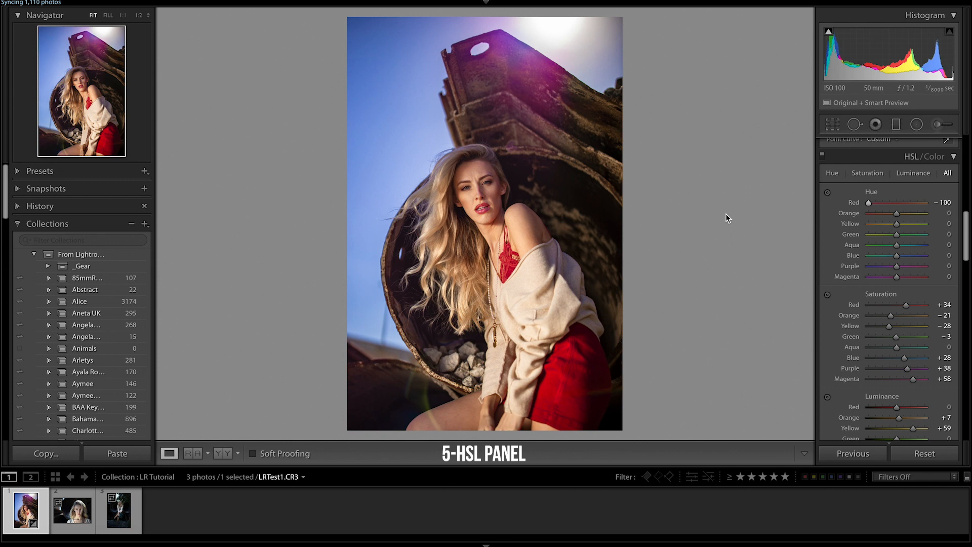
pyautogui.hotkey('ctrl', 'z')
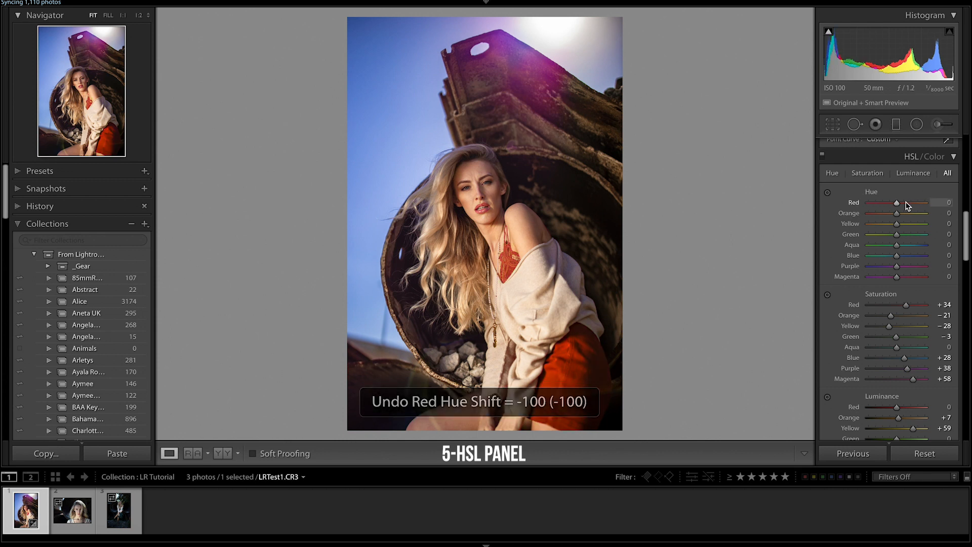
# Set the HSL hue of Red to −31 and compare the photo with its original
pyautogui.moveTo(898, 203); pyautogui.dragTo(889, 205)
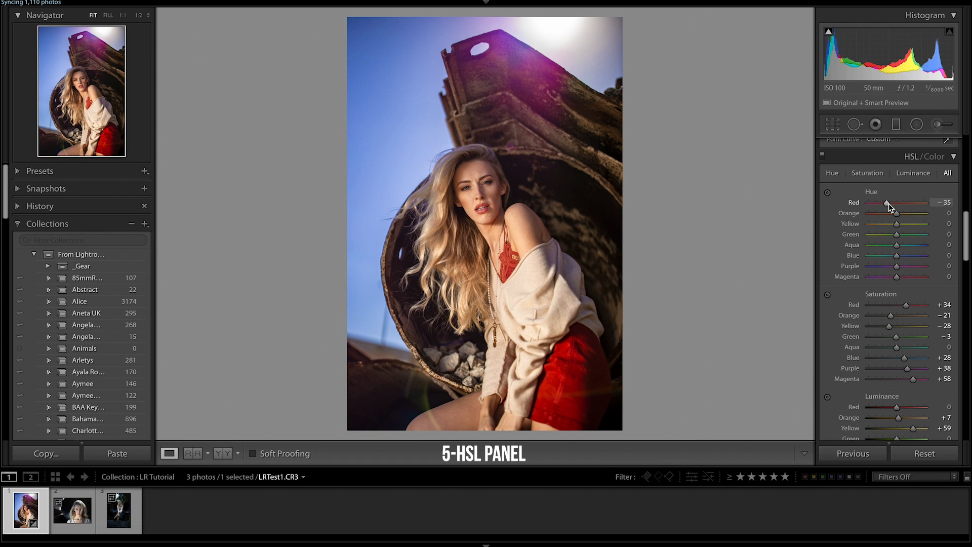
pyautogui.moveTo(890, 208); pyautogui.dragTo(891, 207)
pyautogui.press('\\')
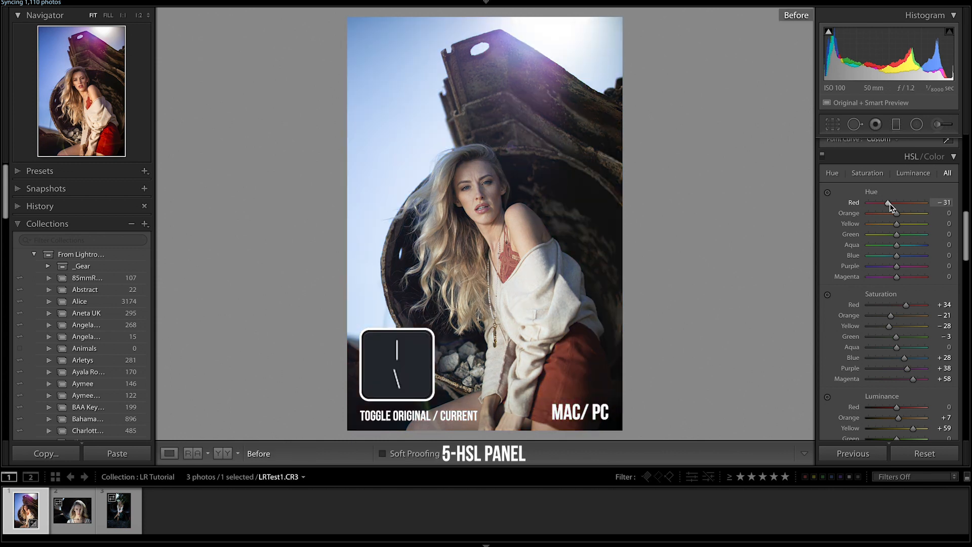
pyautogui.press('\\')
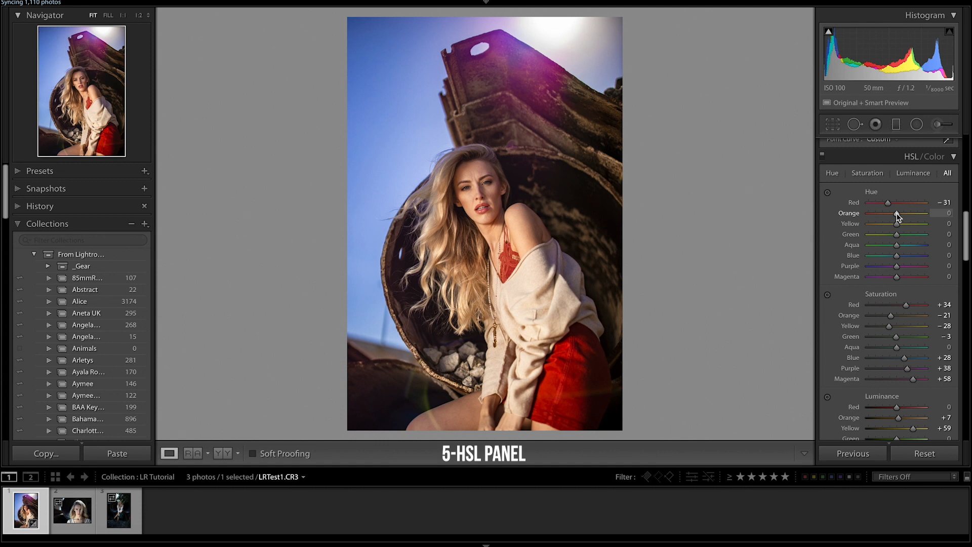
# Try the HSL hue of Orange at −13 and at +100, and settle on −5
pyautogui.moveTo(897, 215); pyautogui.dragTo(894, 217)
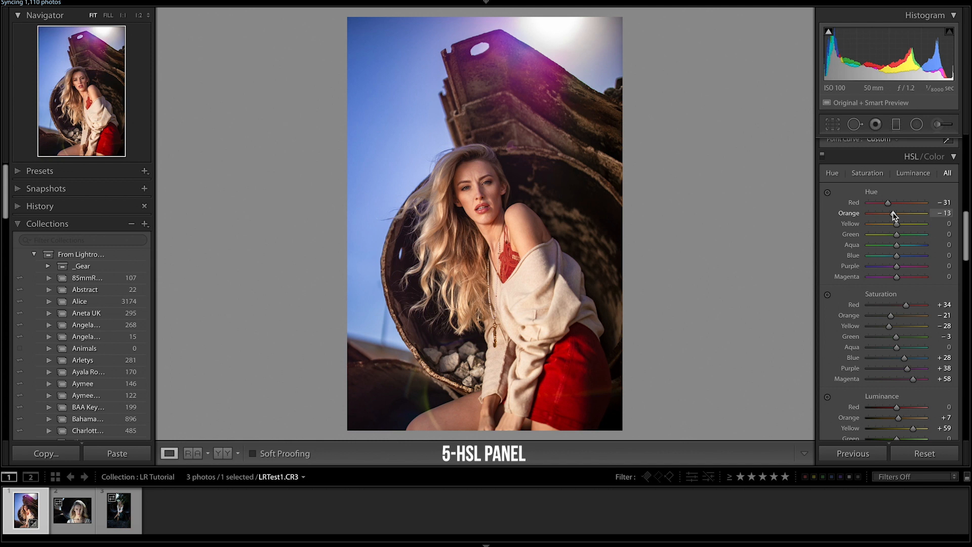
pyautogui.moveTo(892, 211); pyautogui.dragTo(924, 213)
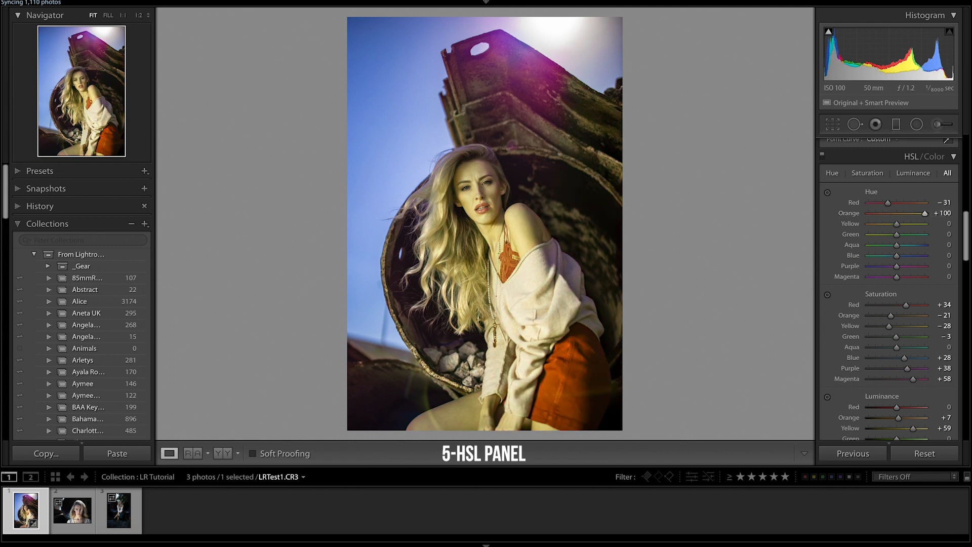
pyautogui.hotkey('ctrl', 'z')
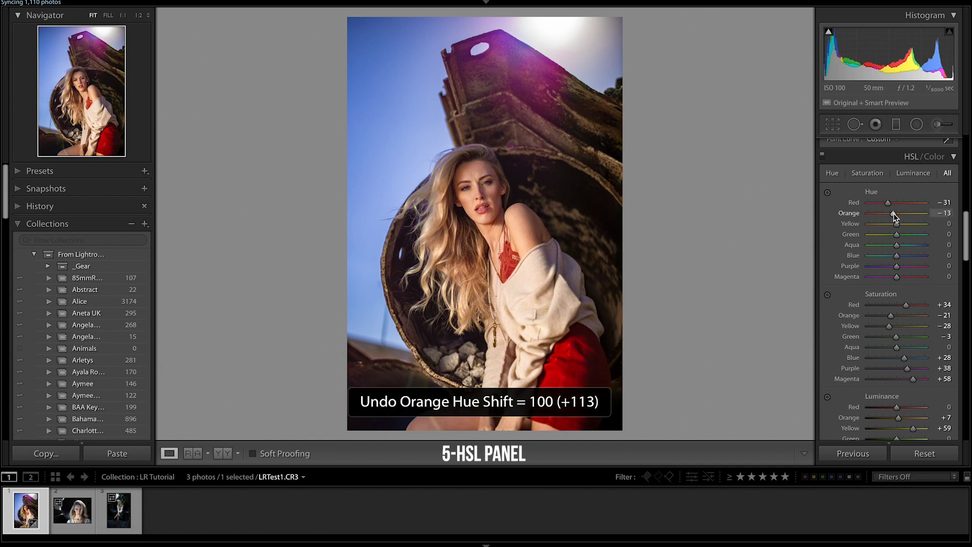
pyautogui.moveTo(893, 215); pyautogui.dragTo(898, 216)
pyautogui.moveTo(896, 214); pyautogui.dragTo(895, 213)
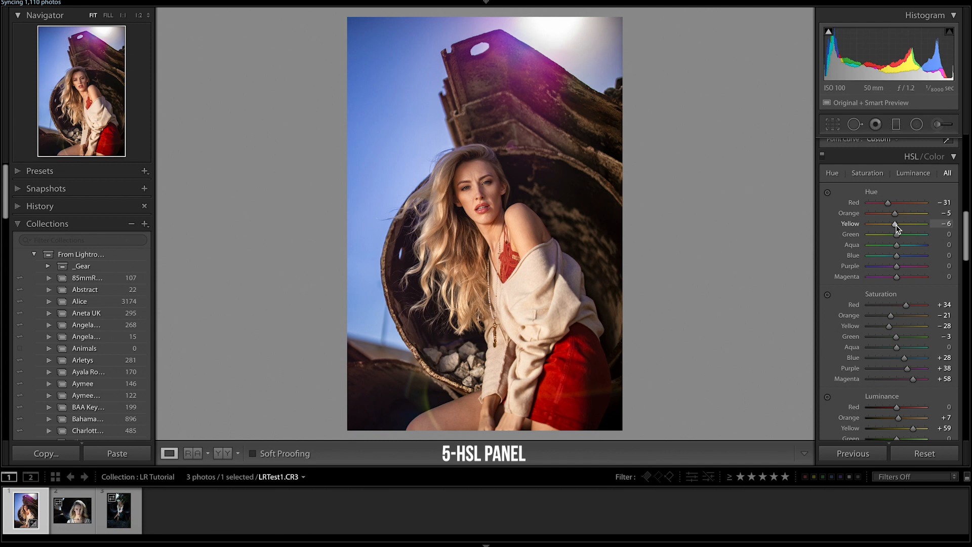
# Set the HSL hue of Yellow to −22, and reset Aqua's hue to 0 after trying a small shift
pyautogui.moveTo(897, 226)
pyautogui.mouseDown()
pyautogui.moveTo(879, 226)
pyautogui.moveTo(891, 224)
pyautogui.mouseUp()
pyautogui.click(947, 224)
pyautogui.press('BackSpace')
pyautogui.write('-25')
pyautogui.click(948, 236)
pyautogui.moveTo(948, 225); pyautogui.dragTo(942, 223)
pyautogui.moveTo(898, 245)
pyautogui.mouseDown()
pyautogui.moveTo(927, 246)
pyautogui.moveTo(844, 264)
pyautogui.moveTo(900, 250)
pyautogui.mouseUp()
pyautogui.doubleClick(899, 250)
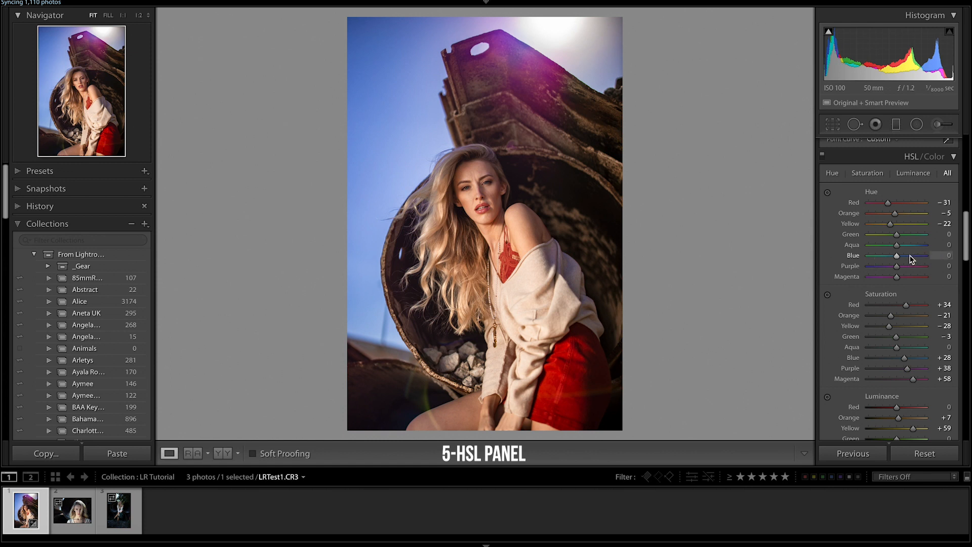
# Set the HSL hue of Blue to −28 and compare the photo with its original
pyautogui.moveTo(898, 257); pyautogui.dragTo(890, 258)
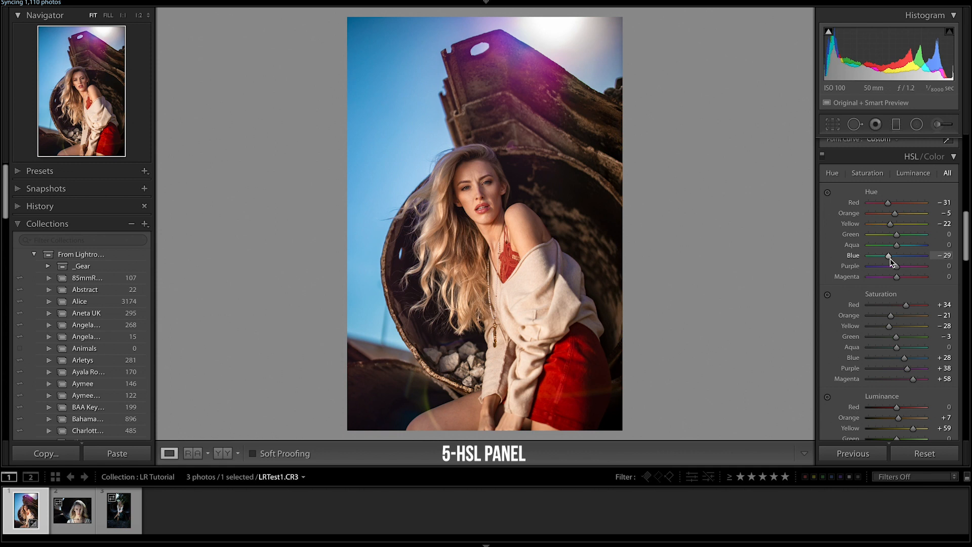
pyautogui.moveTo(890, 258); pyautogui.dragTo(891, 258)
pyautogui.press('\\')
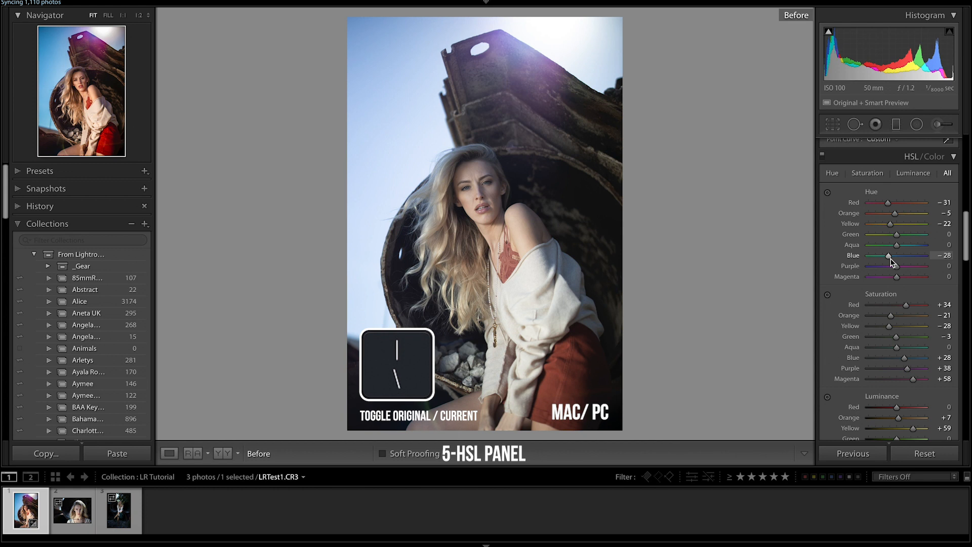
pyautogui.press('\\')
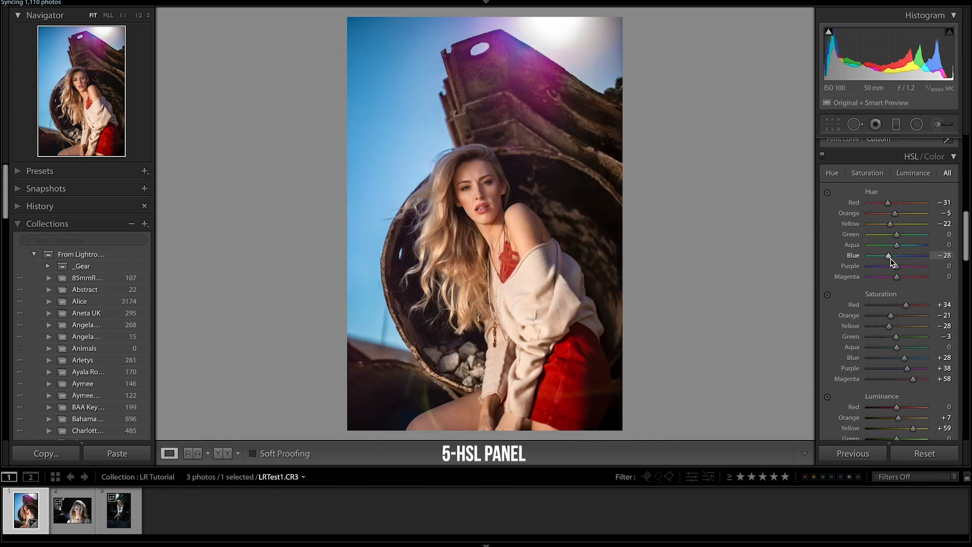
# Look over the HSL values, and open and close the color picker for the Split Toning highlights
pyautogui.scroll(-3, 885, 308)
pyautogui.scroll(2, 885, 308)
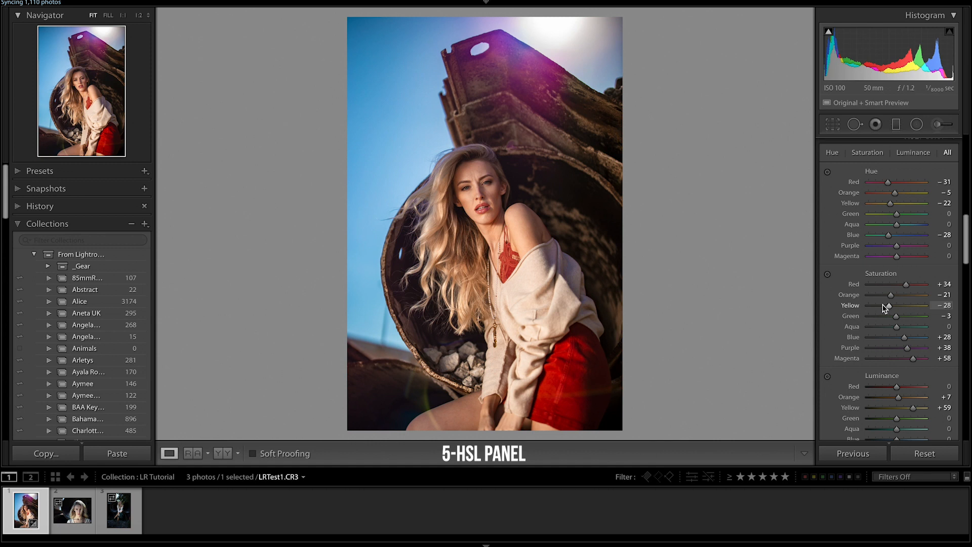
pyautogui.scroll(-10, 884, 308)
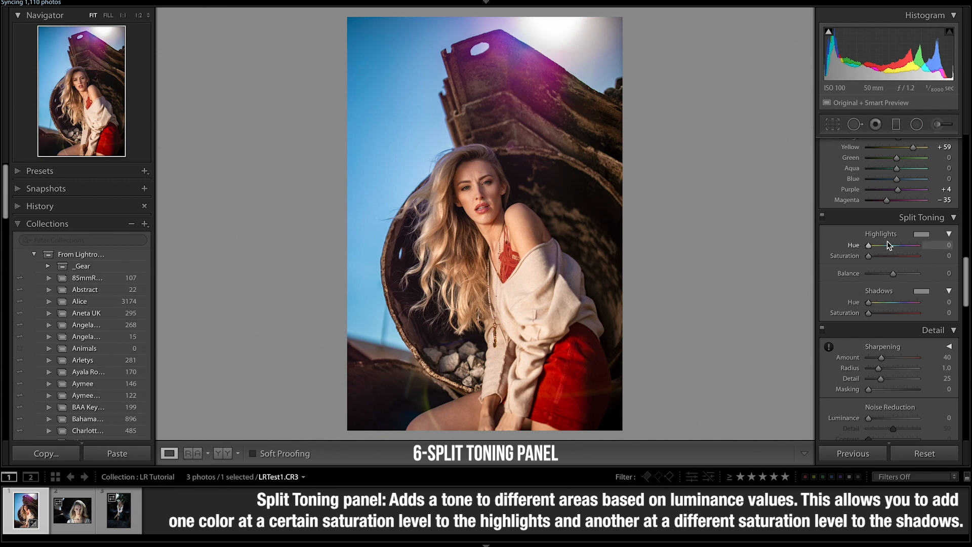
pyautogui.click(919, 236)
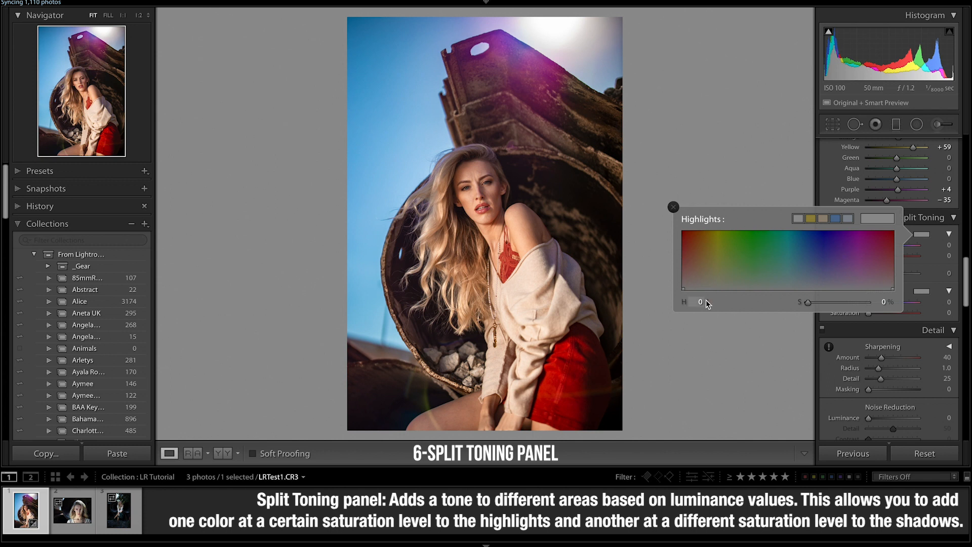
pyautogui.click(933, 251)
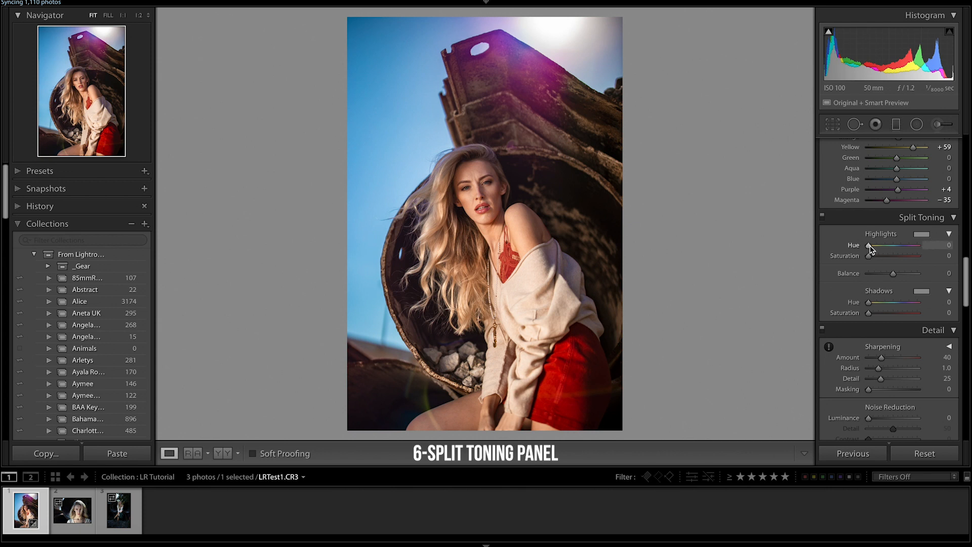
# Pick an orange tint for the Split Toning highlights and reduce it to hue 32, saturation 7
pyautogui.moveTo(869, 245); pyautogui.dragTo(868, 246)
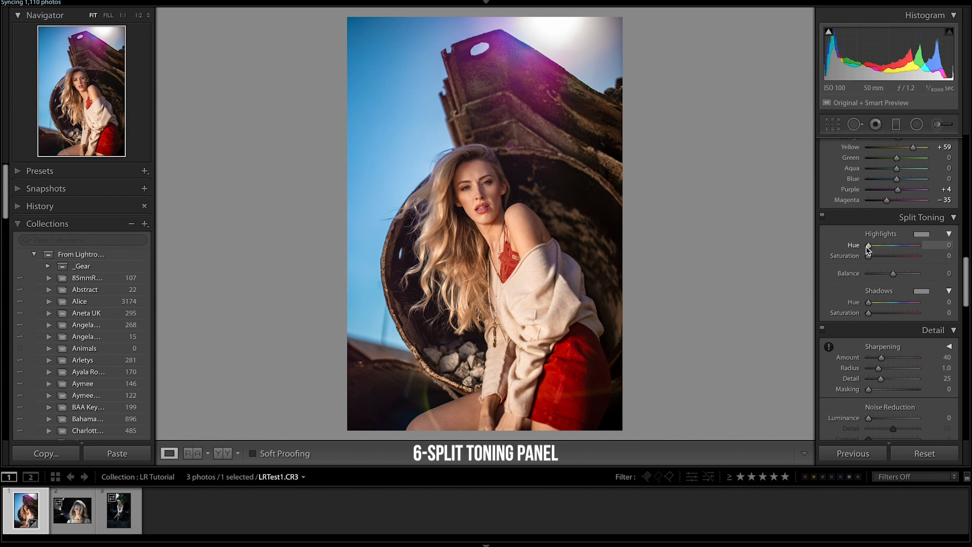
pyautogui.click(922, 235)
pyautogui.click(700, 244)
pyautogui.moveTo(700, 244); pyautogui.dragTo(699, 239)
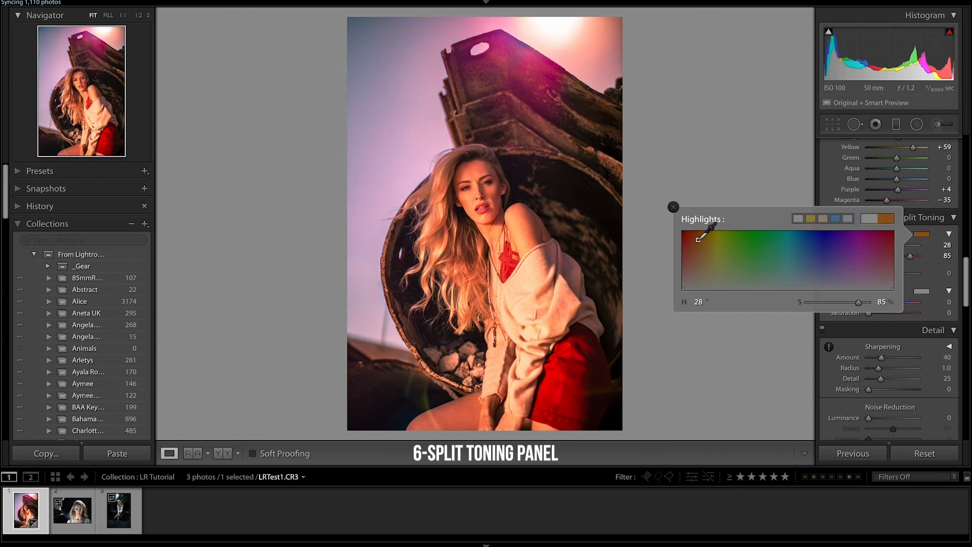
pyautogui.click(673, 208)
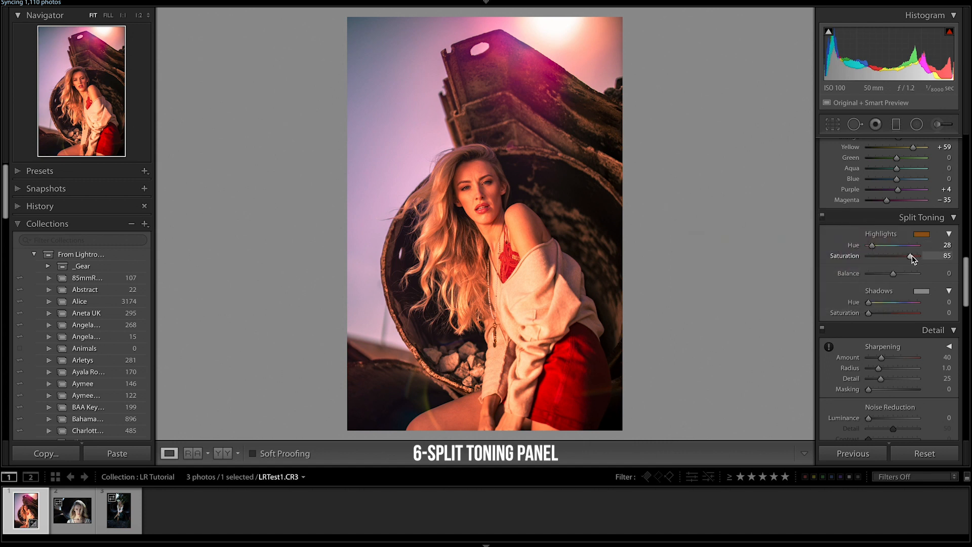
pyautogui.moveTo(912, 257); pyautogui.dragTo(895, 276)
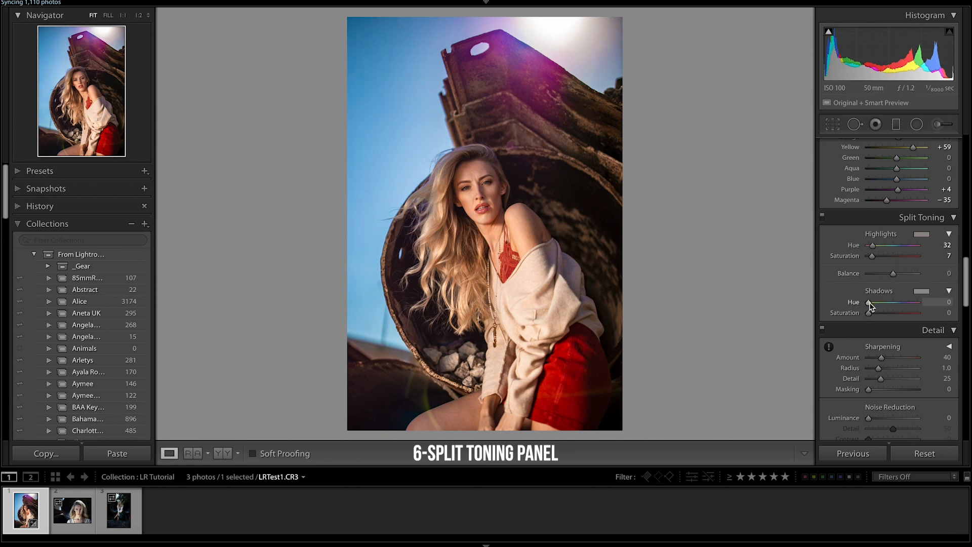
# Try a blue Split Toning shadow tint at hue 215, saturation 51, and set the highlights saturation to 0
pyautogui.moveTo(870, 302); pyautogui.dragTo(919, 303)
pyautogui.moveTo(919, 306); pyautogui.dragTo(898, 303)
pyautogui.moveTo(874, 256); pyautogui.dragTo(823, 265)
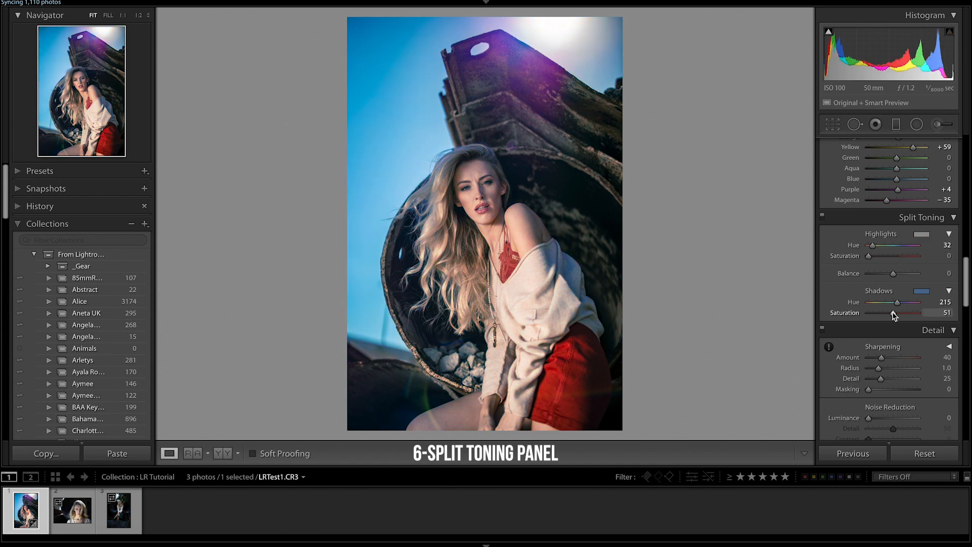
# Set the Split Toning shadows to hue 360 and saturation 4, undoing the trial shifts along the way
pyautogui.moveTo(894, 315); pyautogui.dragTo(940, 304)
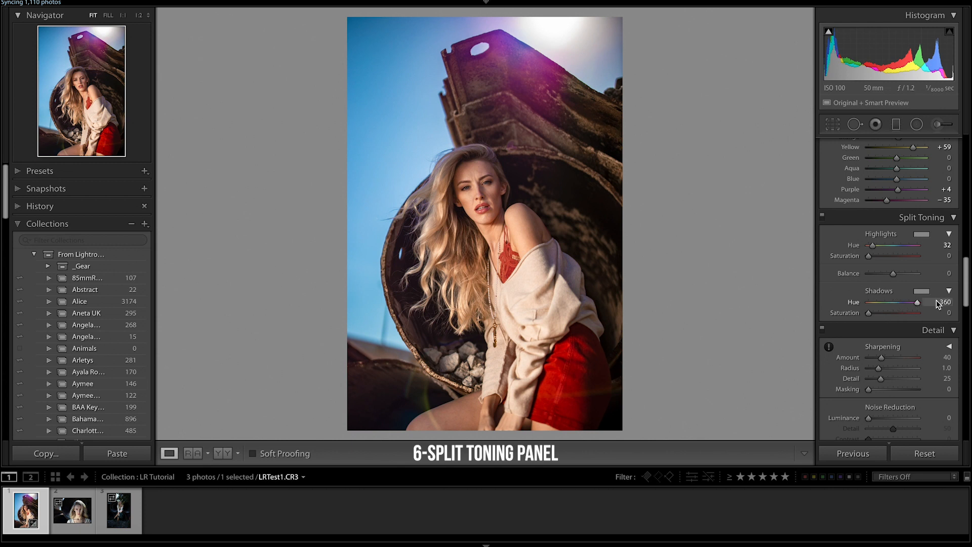
pyautogui.moveTo(869, 314); pyautogui.dragTo(874, 316)
pyautogui.moveTo(917, 302); pyautogui.dragTo(822, 315)
pyautogui.hotkey('ctrl', 'z')
pyautogui.moveTo(874, 314)
pyautogui.mouseDown()
pyautogui.moveTo(908, 305)
pyautogui.moveTo(864, 316)
pyautogui.mouseUp()
pyautogui.hotkey('ctrl', 'z')
pyautogui.moveTo(871, 315); pyautogui.dragTo(873, 315)
pyautogui.scroll(-3, 872, 314)
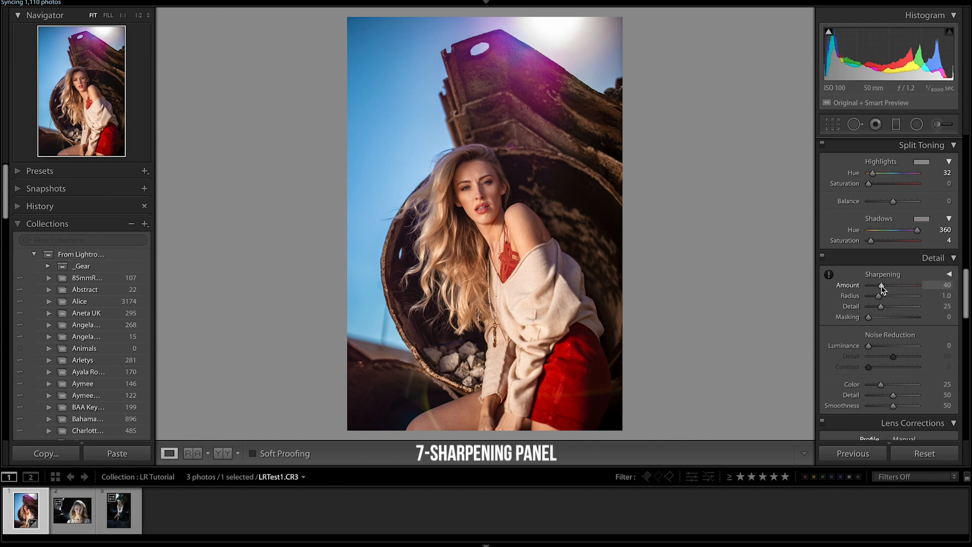
# Examine the model's face and the dark background at magnifications up to 2:1 before sharpening
pyautogui.click(108, 16)
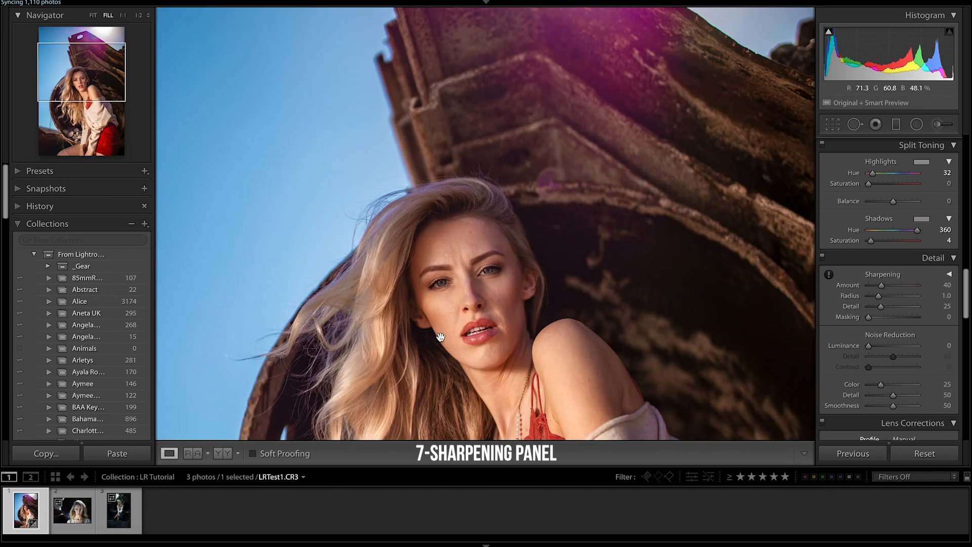
pyautogui.hotkey('ctrl', 'alt', '-')
pyautogui.hotkey('ctrl', 'alt', '-')
pyautogui.hotkey('ctrl', 'alt', '-')
pyautogui.hotkey('ctrl', 'alt', '=')
pyautogui.hotkey('ctrl', 'alt', '=')
pyautogui.hotkey('ctrl', 'alt', '=')
pyautogui.hotkey('ctrl', 'alt', '=')
pyautogui.hotkey('ctrl', 'alt', '=')
pyautogui.hotkey('ctrl', 'alt', '=')
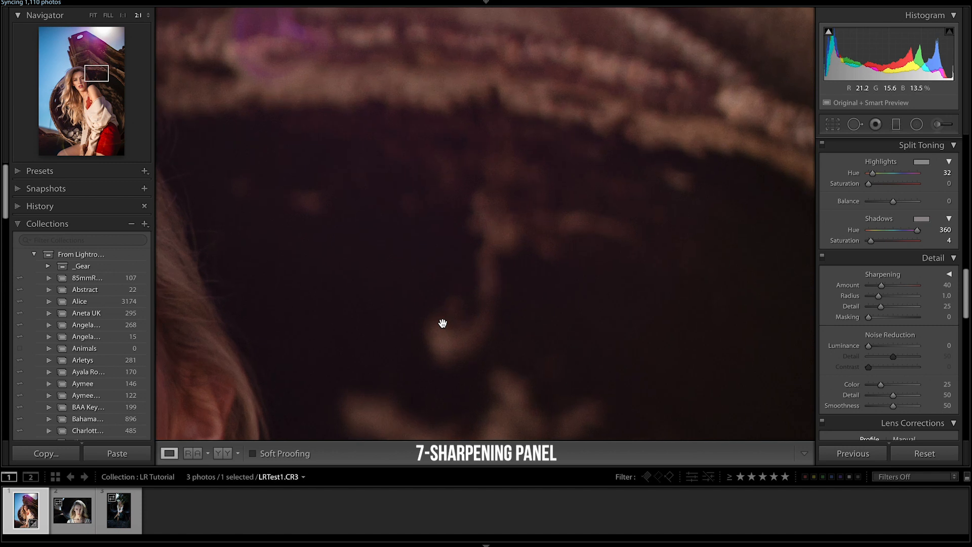
pyautogui.moveTo(503, 265); pyautogui.dragTo(753, 137)
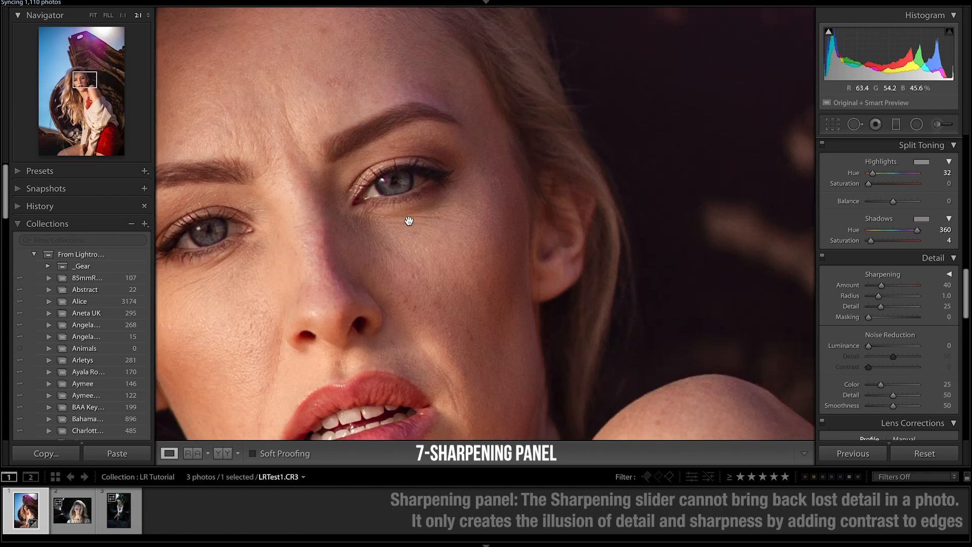
pyautogui.hotkey('ctrl', 'alt', '-')
pyautogui.hotkey('ctrl', 'alt', '-')
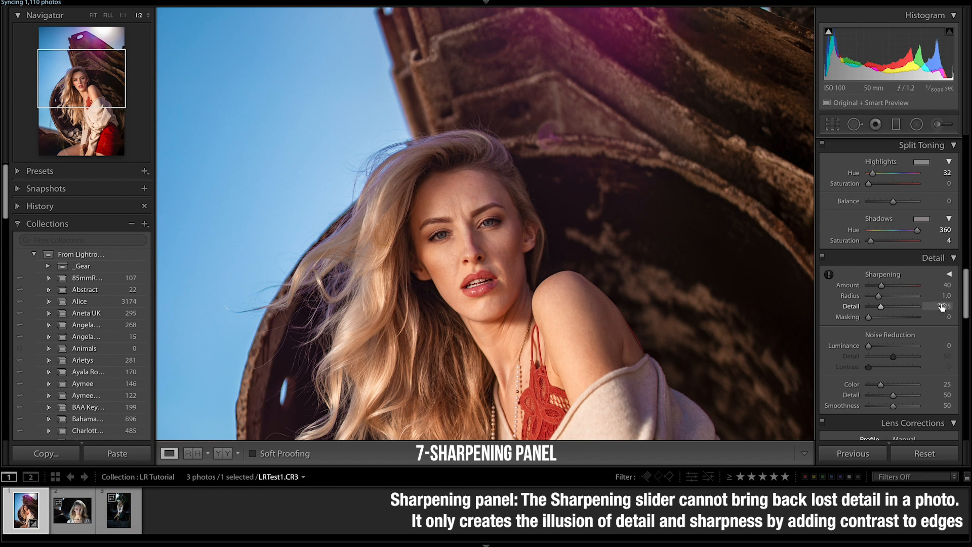
# Try the Sharpening Amount at 150 and at 0 while comparing the face's skin and eye detail up close
pyautogui.moveTo(945, 285); pyautogui.dragTo(969, 291)
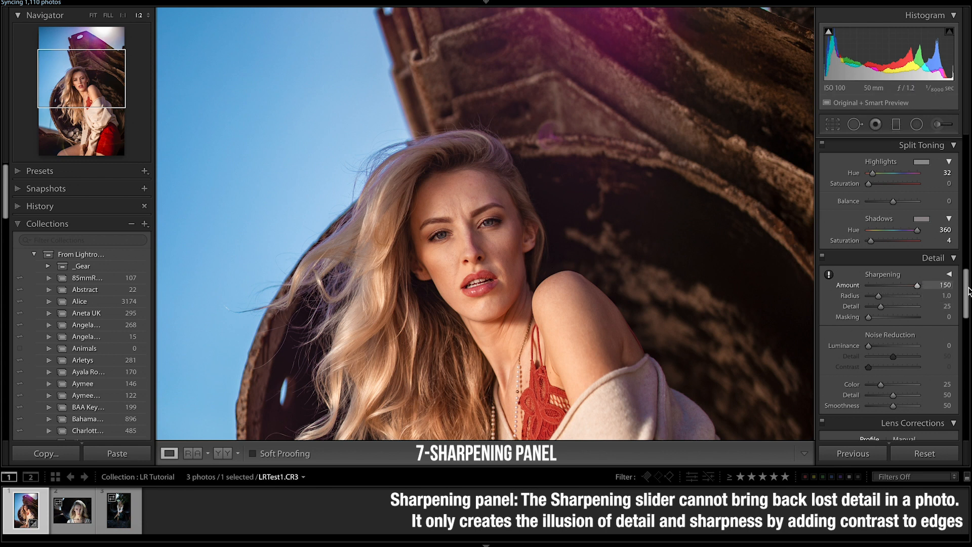
pyautogui.click(436, 235)
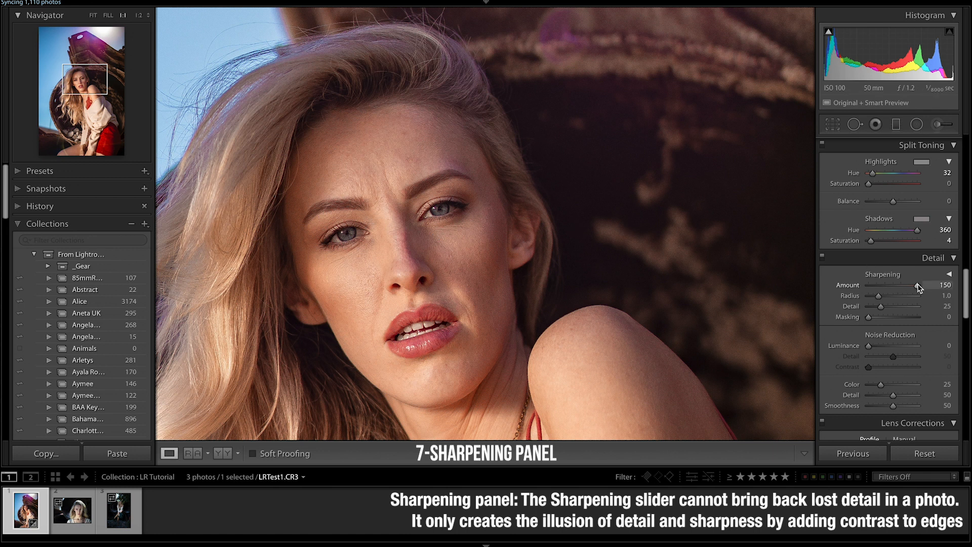
pyautogui.press('super+=')
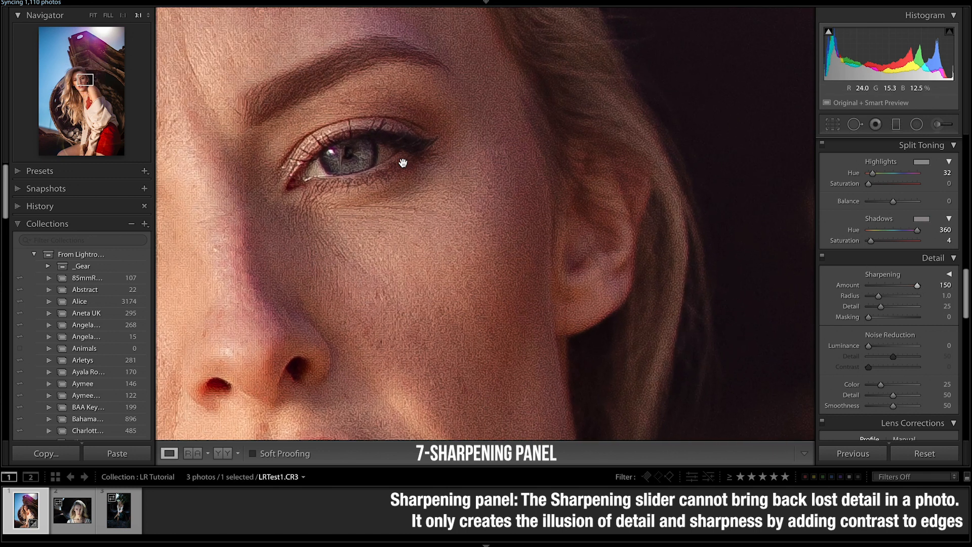
pyautogui.press('super+minus')
pyautogui.moveTo(923, 286); pyautogui.dragTo(719, 296)
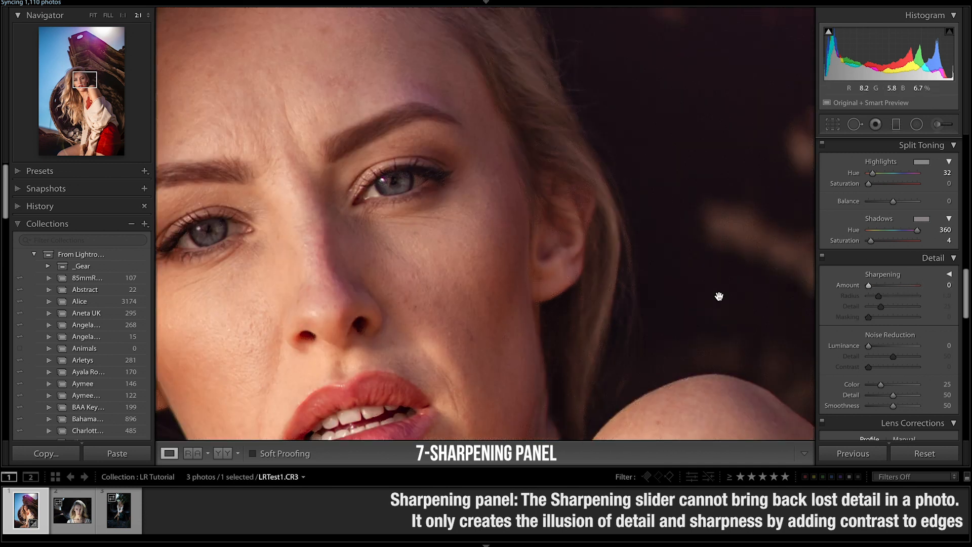
pyautogui.press('super+minus')
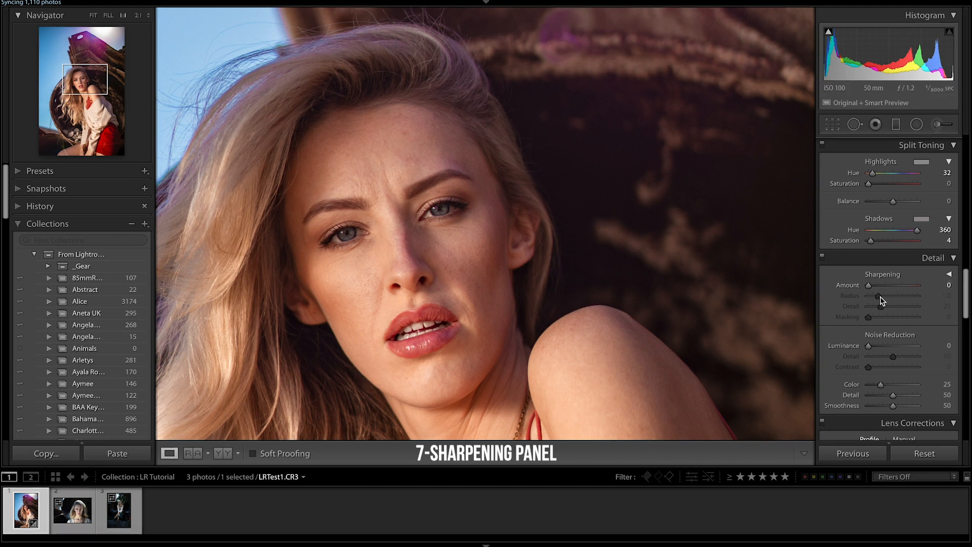
# Set the Sharpening Amount to 39, trying other Radius values and returning Radius to 1.0
pyautogui.moveTo(869, 285); pyautogui.dragTo(888, 288)
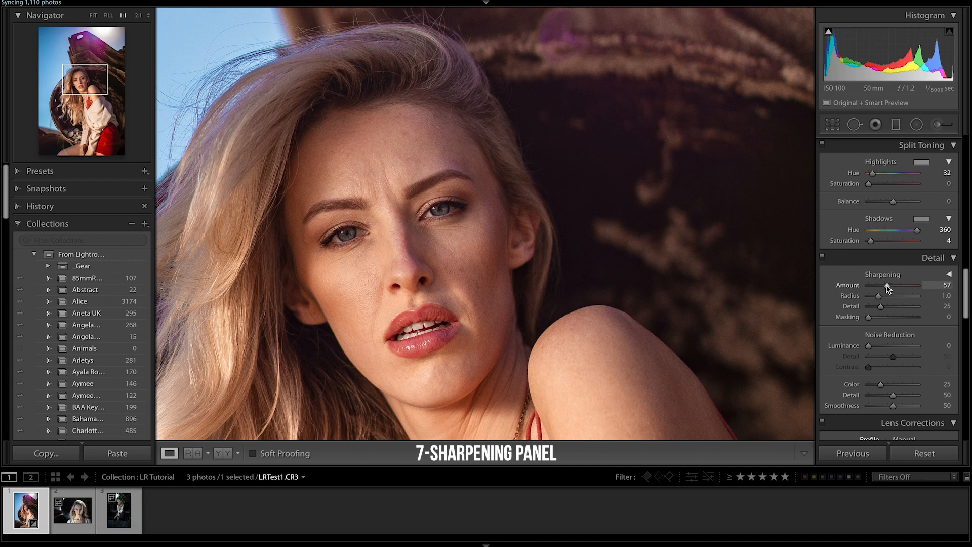
pyautogui.moveTo(887, 288); pyautogui.dragTo(882, 288)
pyautogui.moveTo(878, 296); pyautogui.dragTo(817, 310)
pyautogui.moveTo(879, 300); pyautogui.dragTo(878, 296)
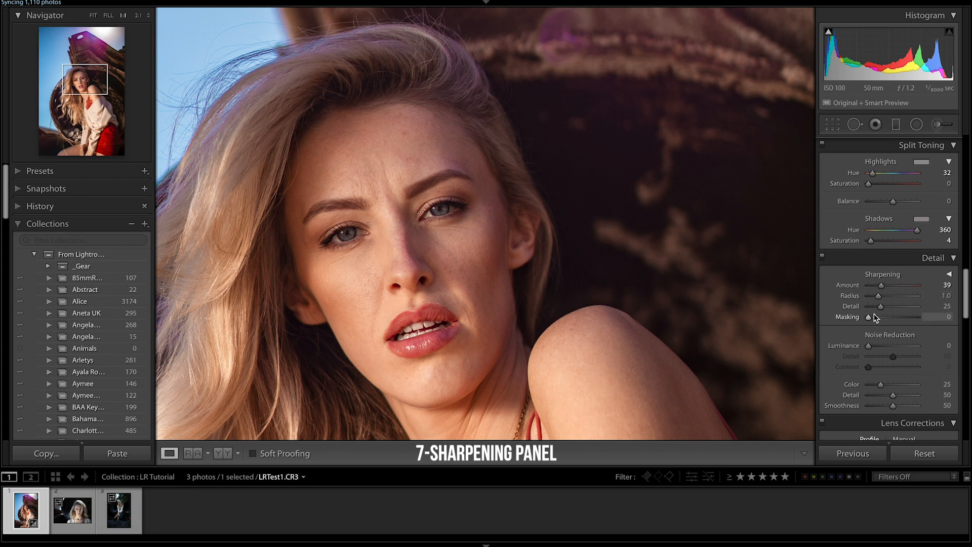
# Enable Remove Chromatic Aberration in Lens Corrections, and try the profile corrections on and off
pyautogui.scroll(-3, 876, 317)
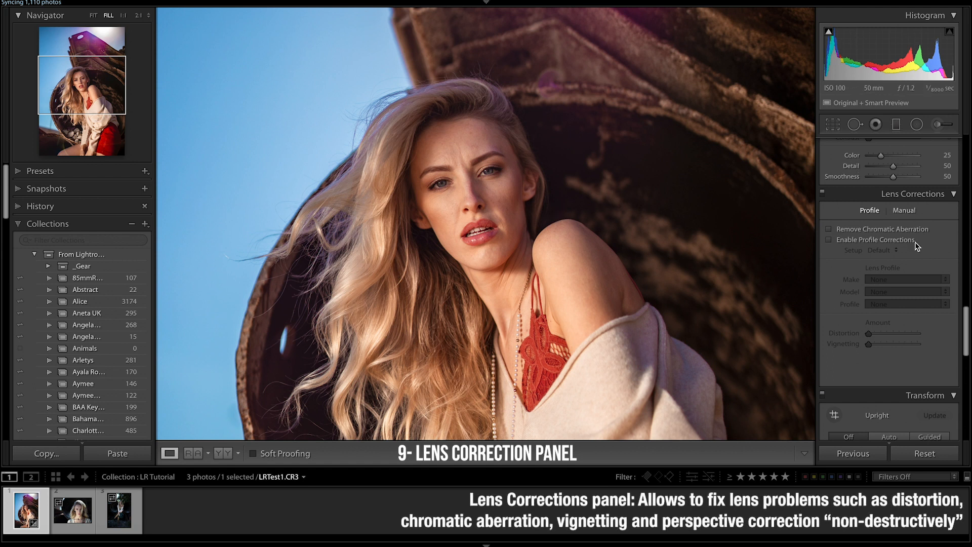
pyautogui.click(829, 240)
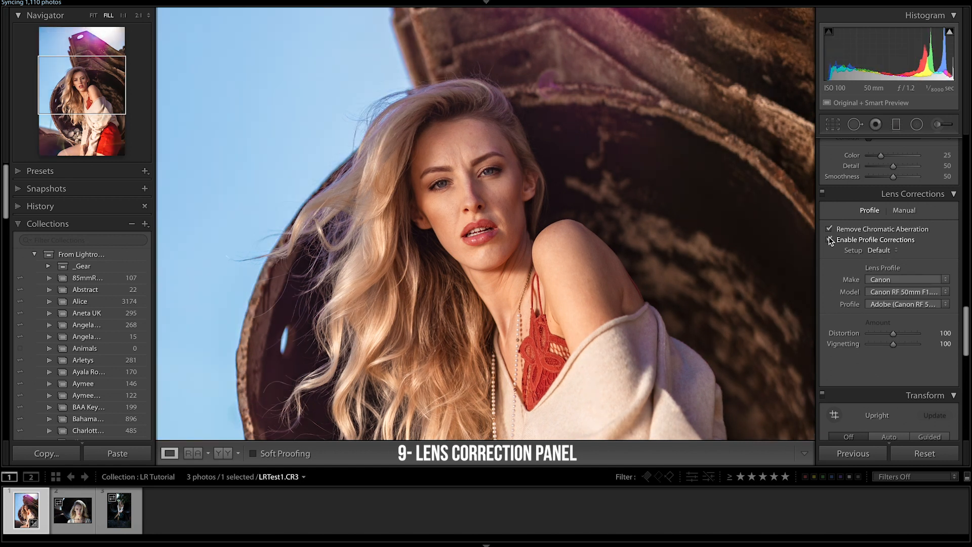
pyautogui.click(829, 240)
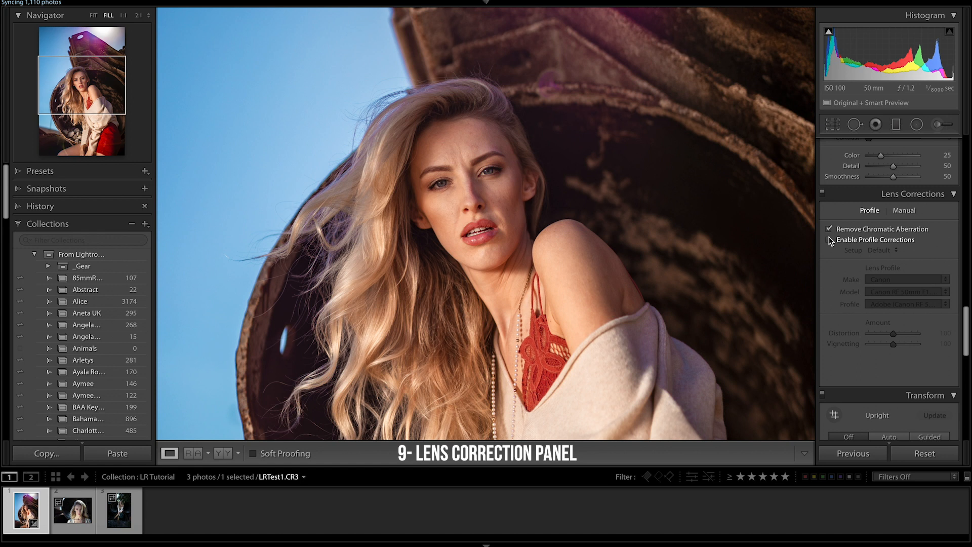
# Fit the whole photo in view and compare it with the lens profile corrections on and off
pyautogui.click(97, 19)
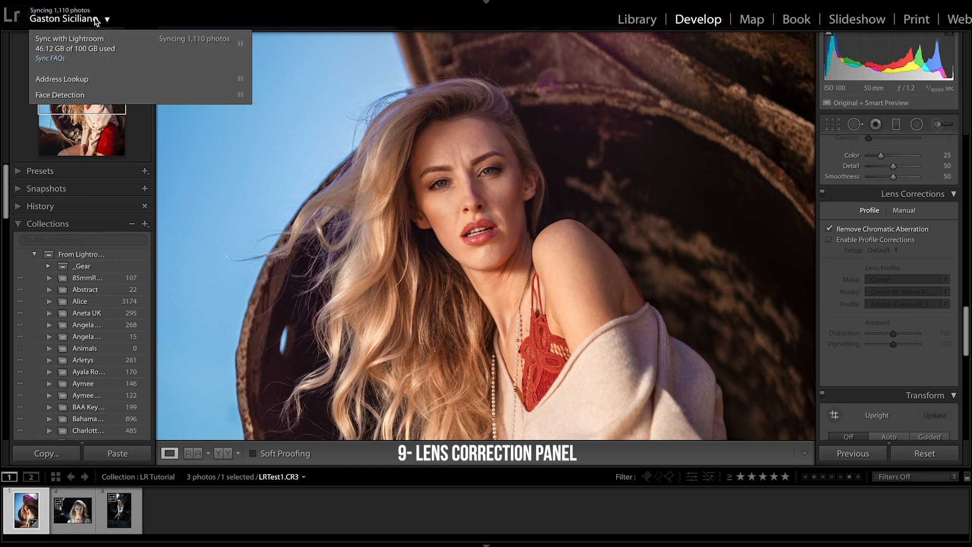
pyautogui.click(383, 124)
pyautogui.click(94, 16)
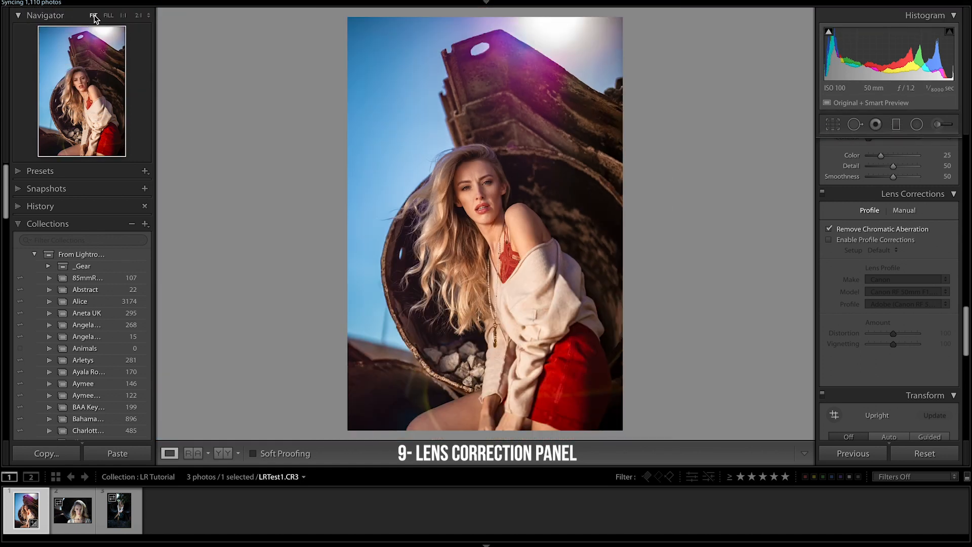
pyautogui.click(830, 240)
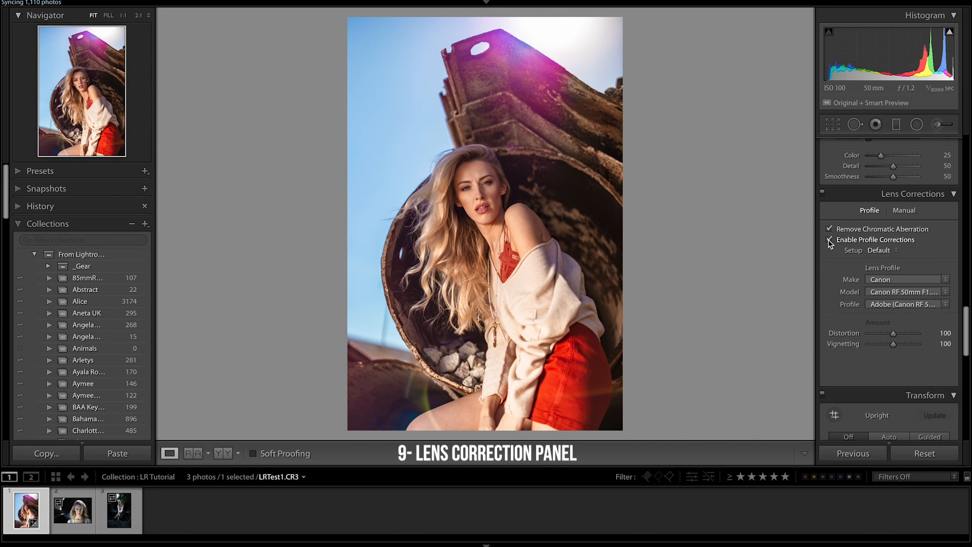
pyautogui.click(830, 241)
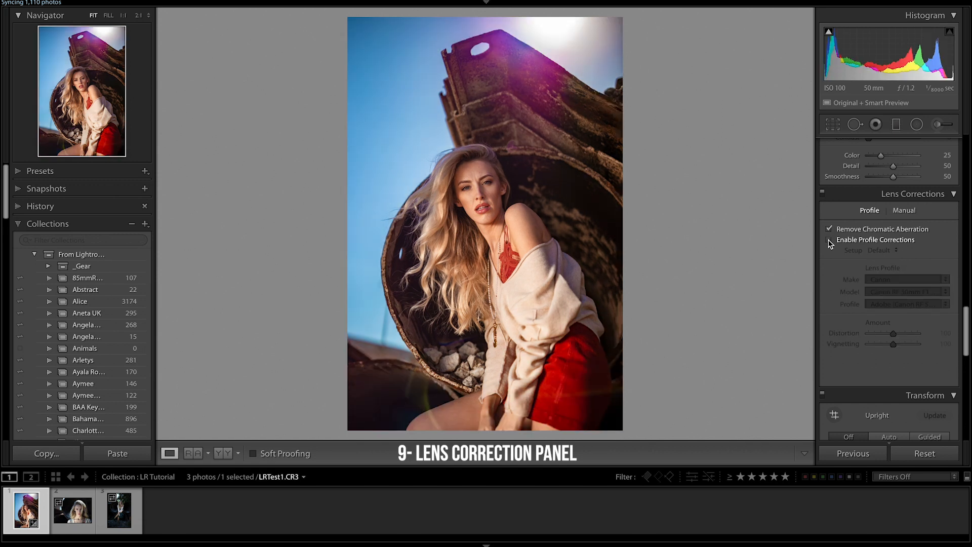
# Try the lens profile with Distortion at 183 and a shifted Vignetting amount, returning both to 100 and disabling profile corrections
pyautogui.click(830, 241)
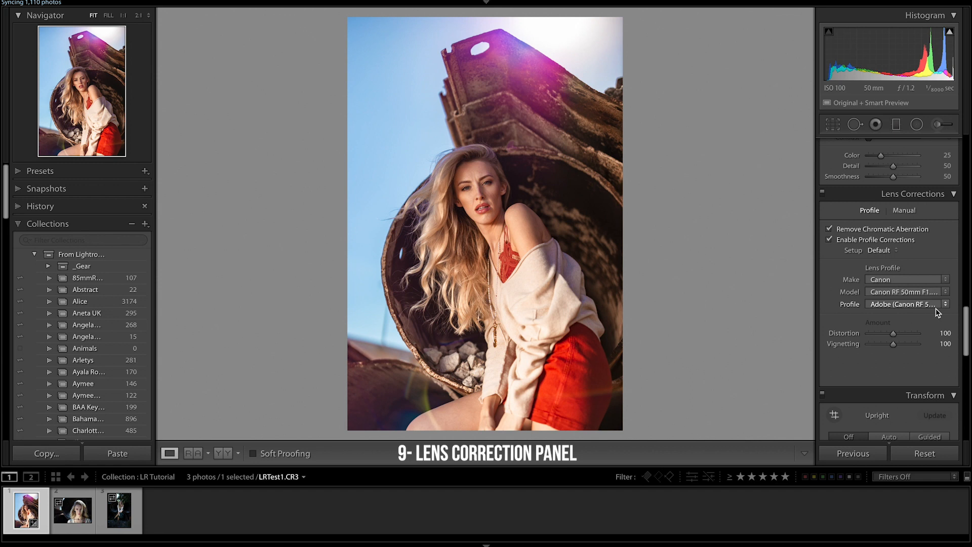
pyautogui.moveTo(893, 333); pyautogui.dragTo(913, 335)
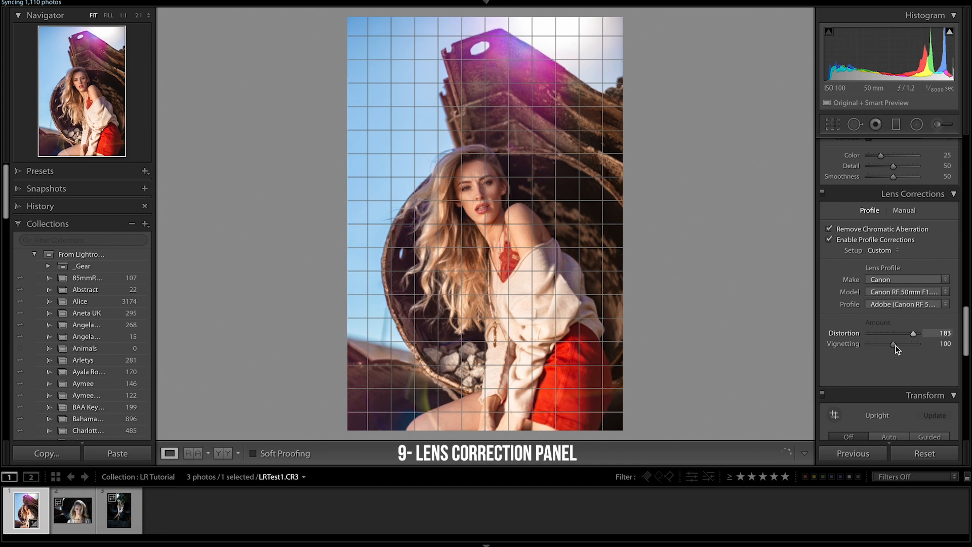
pyautogui.click(893, 333)
pyautogui.click(894, 344)
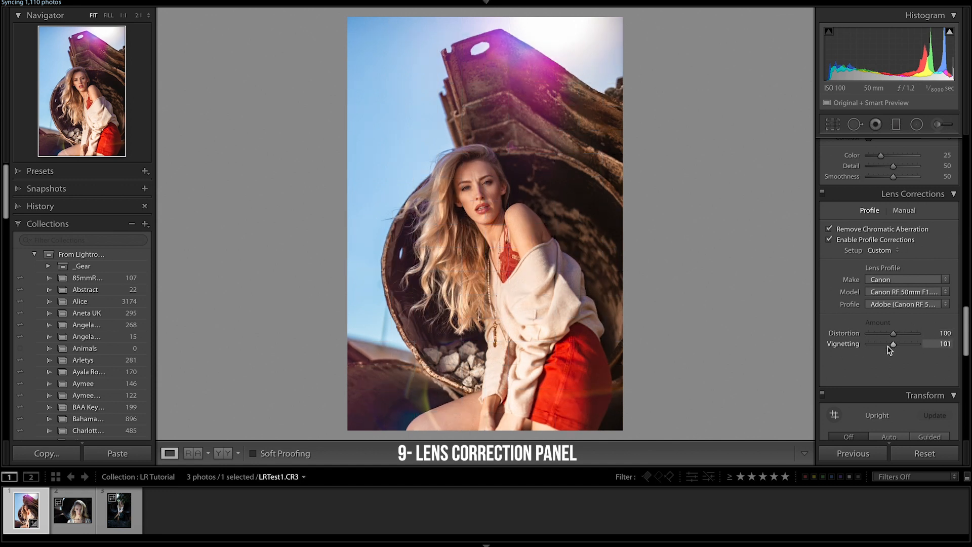
pyautogui.moveTo(907, 348); pyautogui.dragTo(916, 351)
pyautogui.doubleClick(914, 347)
pyautogui.click(830, 239)
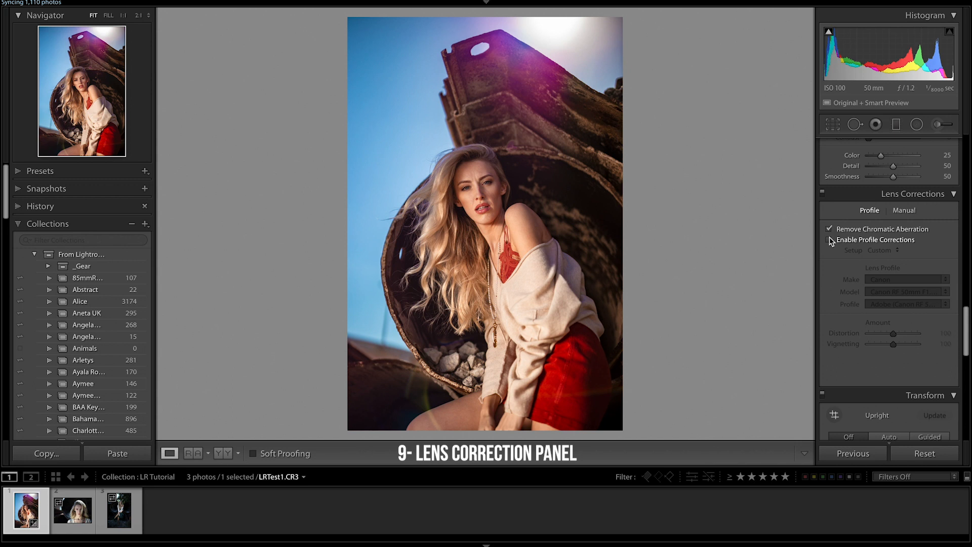
# Lower the lens profile's Vignetting amount to 28 and leave profile corrections disabled
pyautogui.click(829, 239)
pyautogui.moveTo(890, 347); pyautogui.dragTo(875, 348)
pyautogui.click(830, 238)
# Try the Auto and Level Upright corrections in Transform, and leave Upright set to Off
pyautogui.scroll(-5, 857, 246)
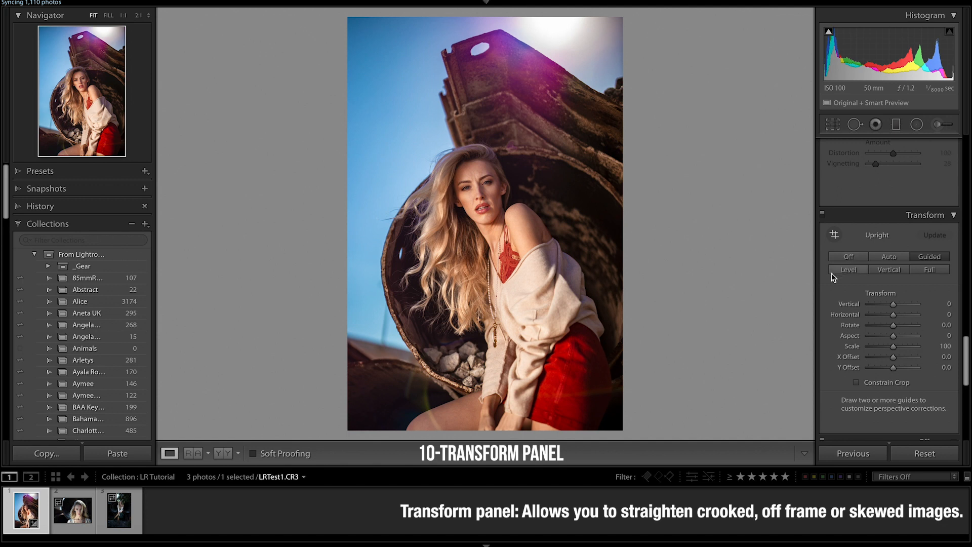
pyautogui.click(849, 259)
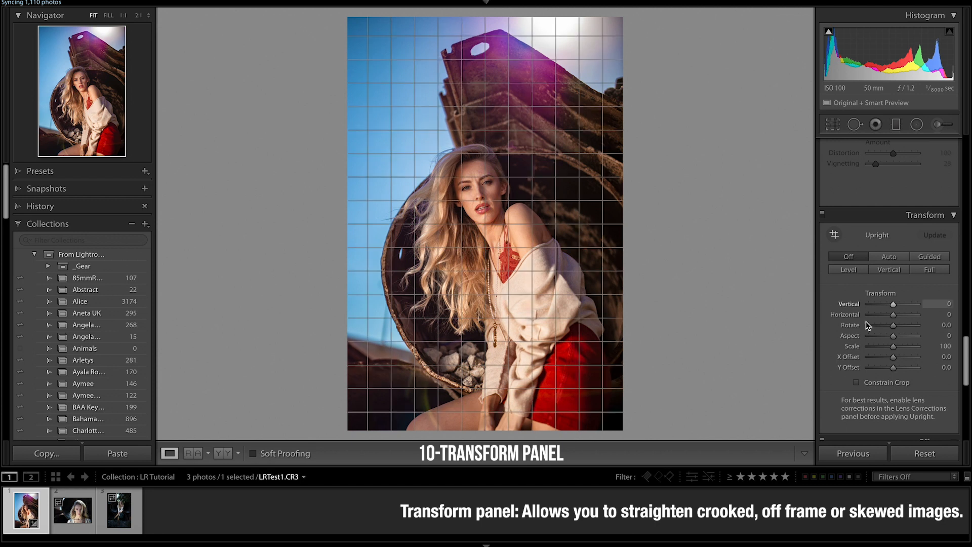
pyautogui.click(890, 257)
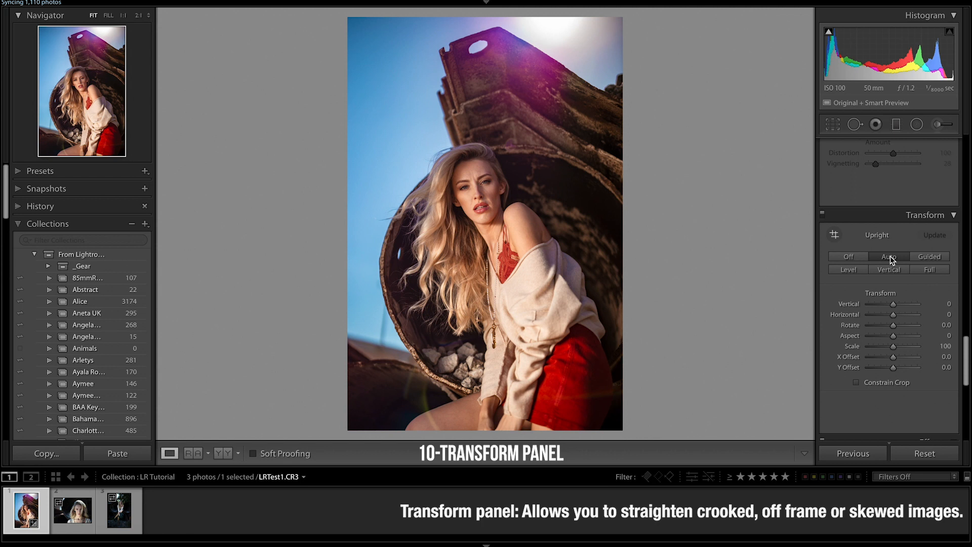
pyautogui.click(858, 258)
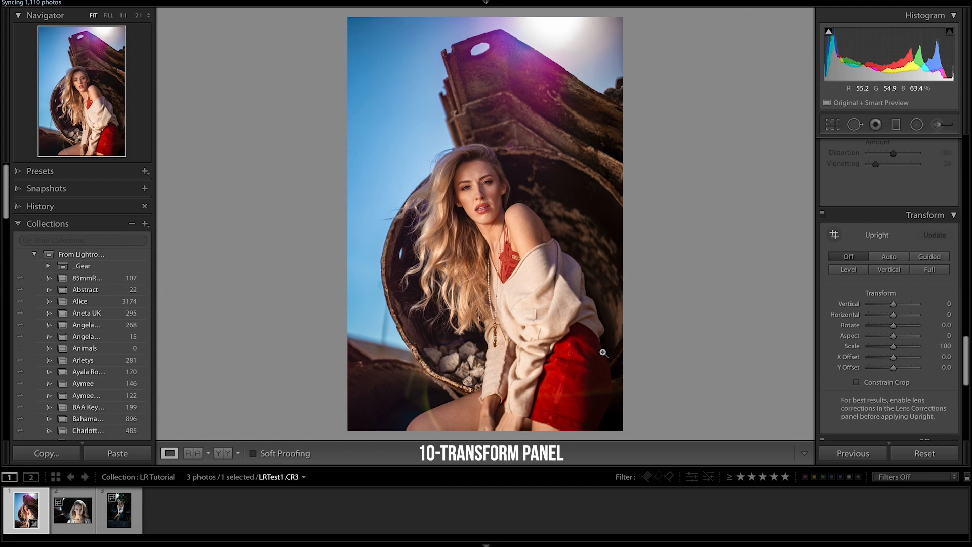
pyautogui.click(857, 271)
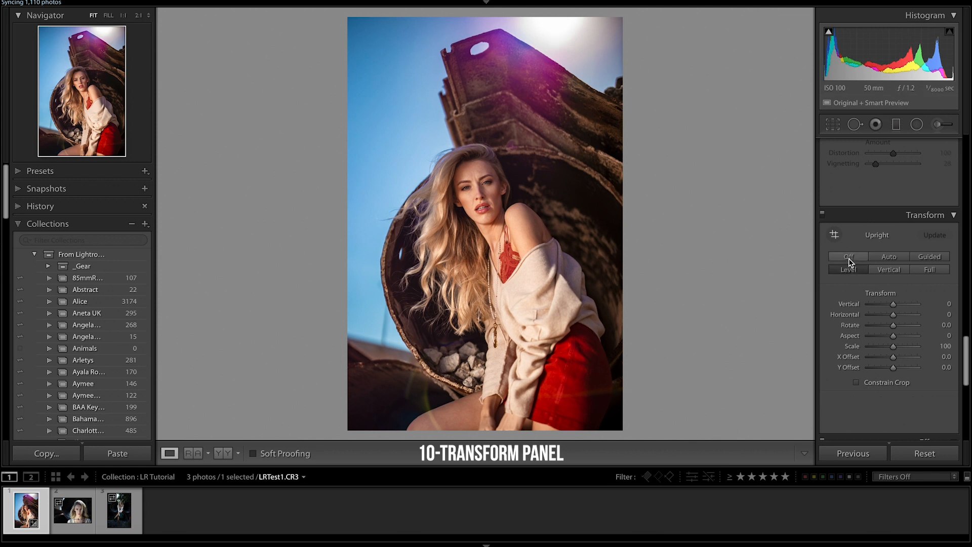
pyautogui.click(849, 258)
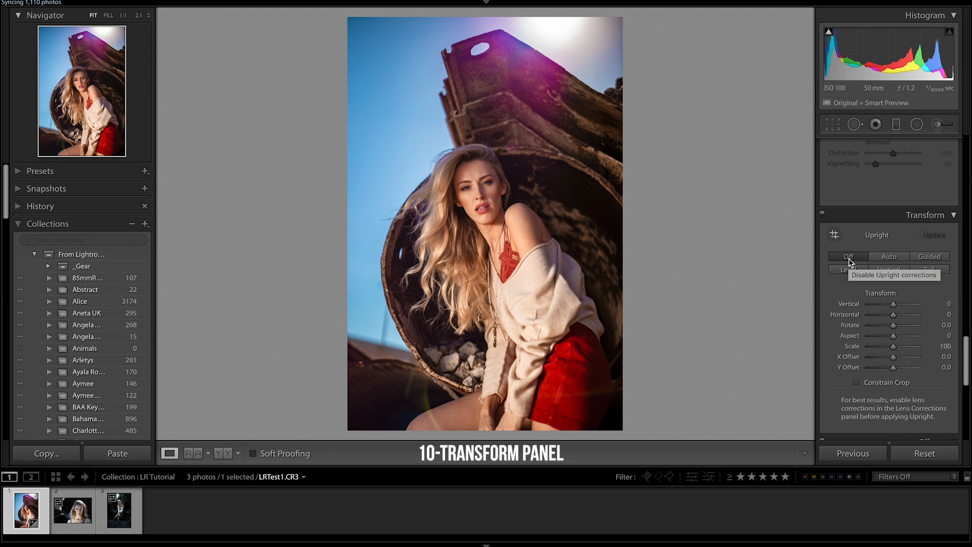
# Try a Horizontal transform of +10 and reset it, and set Rotate to -0.8
pyautogui.moveTo(893, 305)
pyautogui.mouseDown()
pyautogui.moveTo(886, 315)
pyautogui.moveTo(895, 315)
pyautogui.mouseUp()
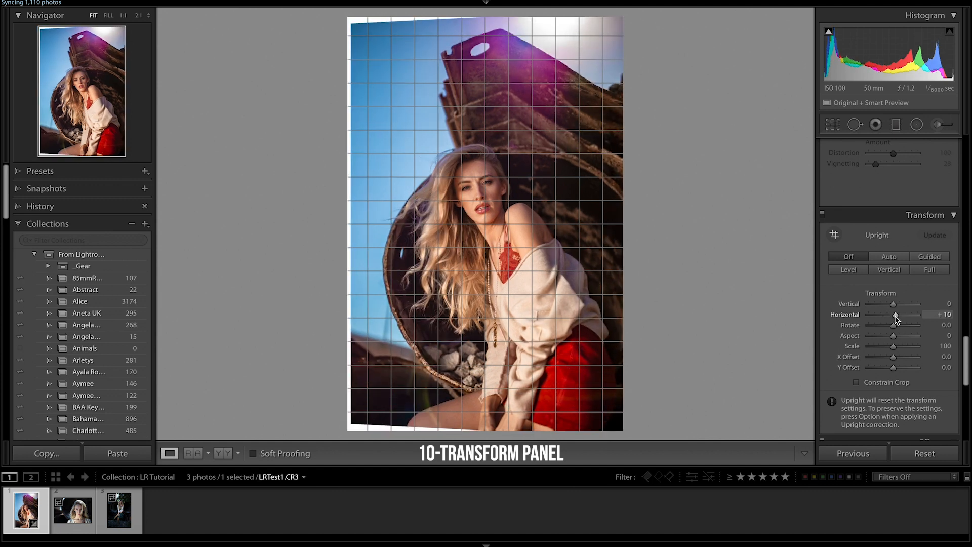
pyautogui.doubleClick(894, 315)
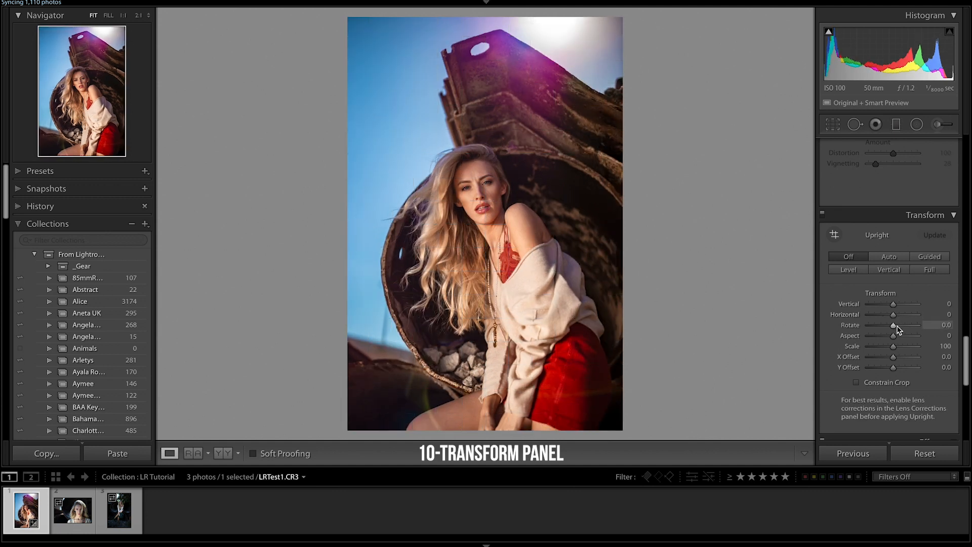
pyautogui.moveTo(896, 325); pyautogui.dragTo(895, 329)
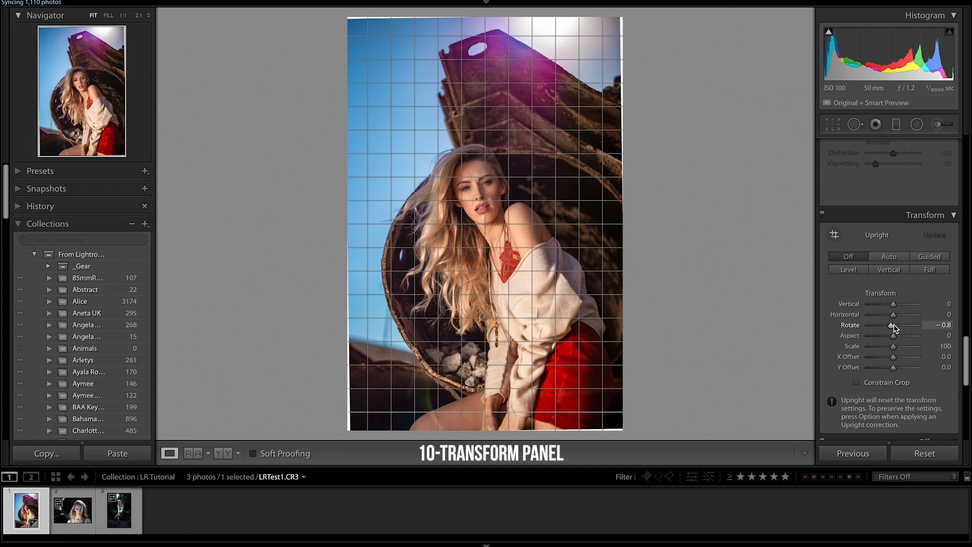
pyautogui.moveTo(894, 325); pyautogui.dragTo(894, 324)
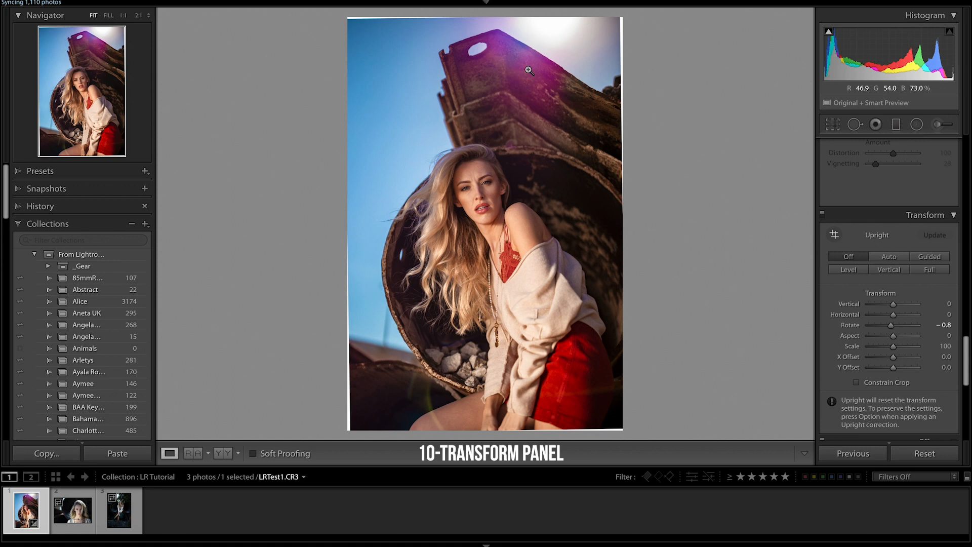
# Try Constrain Crop, an X Offset shift and a Y Offset of +6.4 on the rotated photo, reverting each one
pyautogui.click(856, 383)
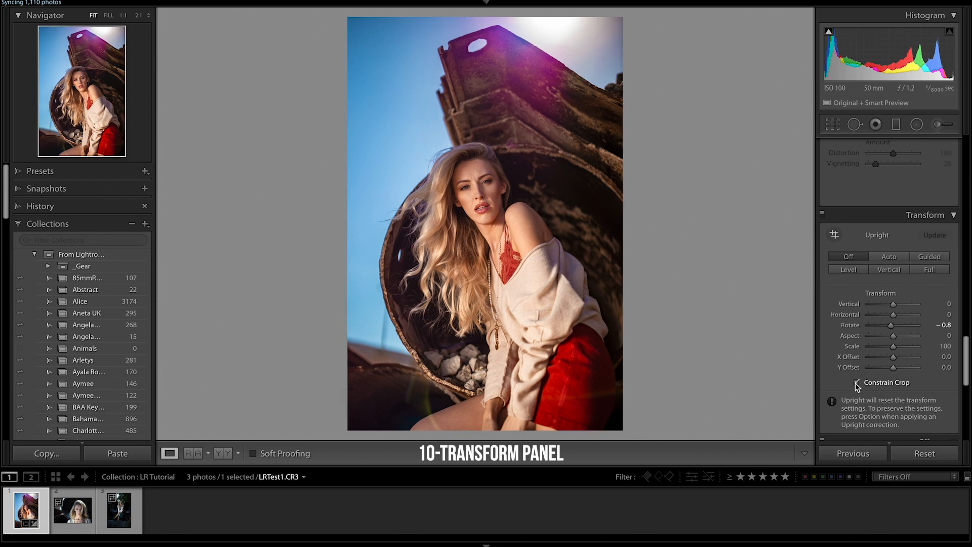
pyautogui.click(857, 383)
pyautogui.moveTo(893, 357); pyautogui.dragTo(896, 372)
pyautogui.doubleClick(898, 360)
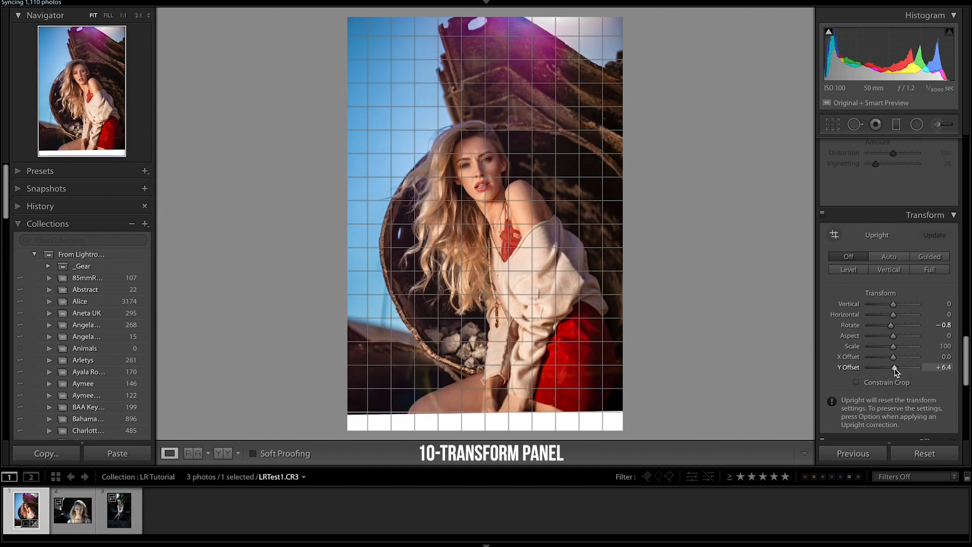
pyautogui.doubleClick(896, 372)
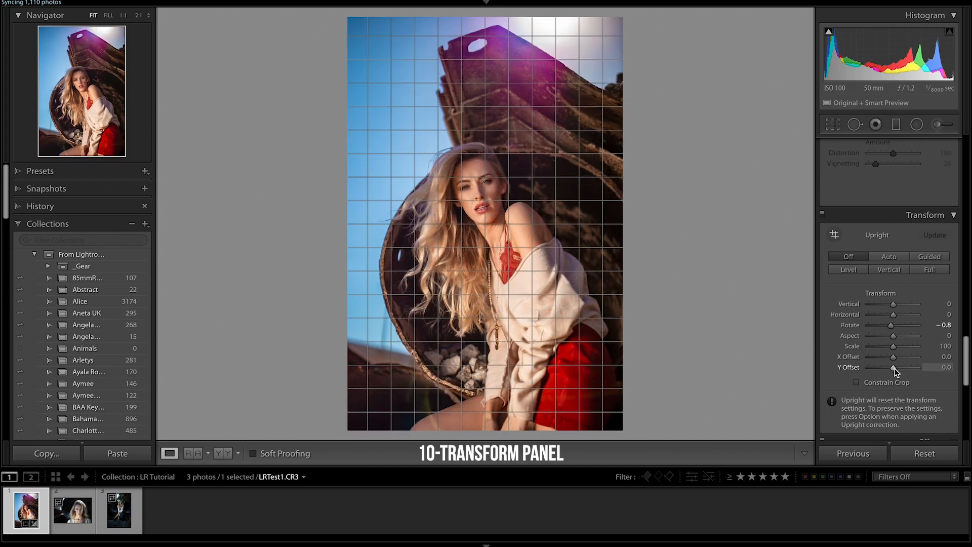
# Add a Highlight Priority post-crop vignette in Effects with Amount -9 and Midpoint 24
pyautogui.scroll(-5, 897, 372)
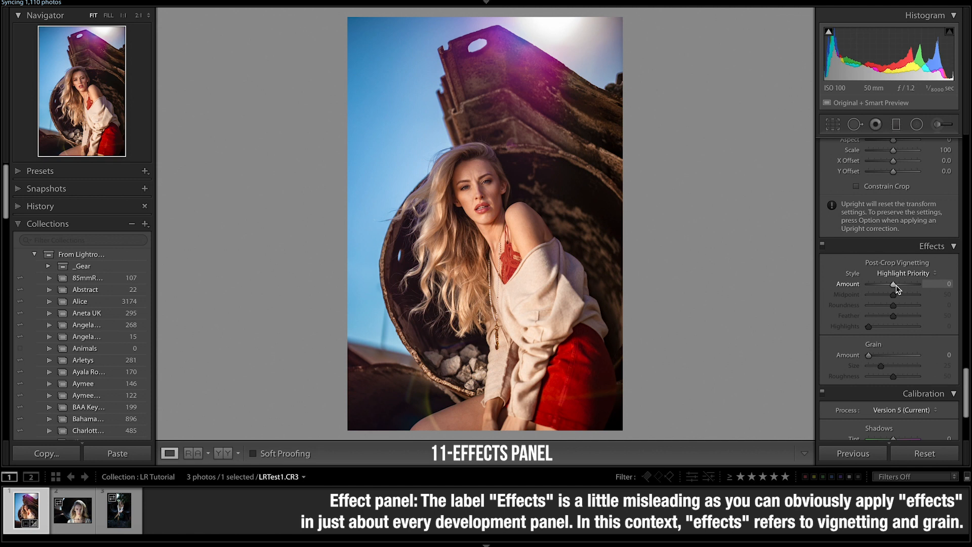
pyautogui.moveTo(896, 286)
pyautogui.mouseDown()
pyautogui.moveTo(883, 285)
pyautogui.moveTo(907, 285)
pyautogui.moveTo(890, 287)
pyautogui.mouseUp()
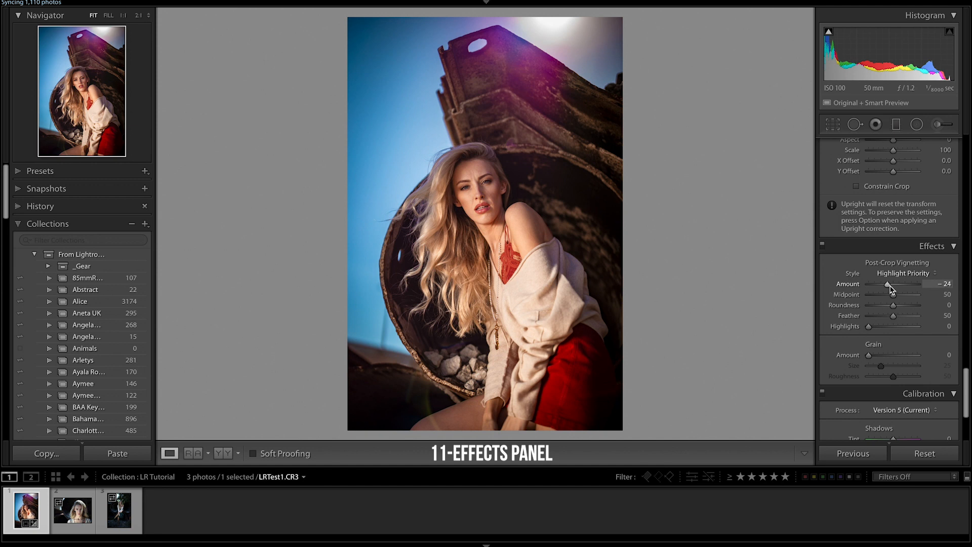
pyautogui.doubleClick(890, 286)
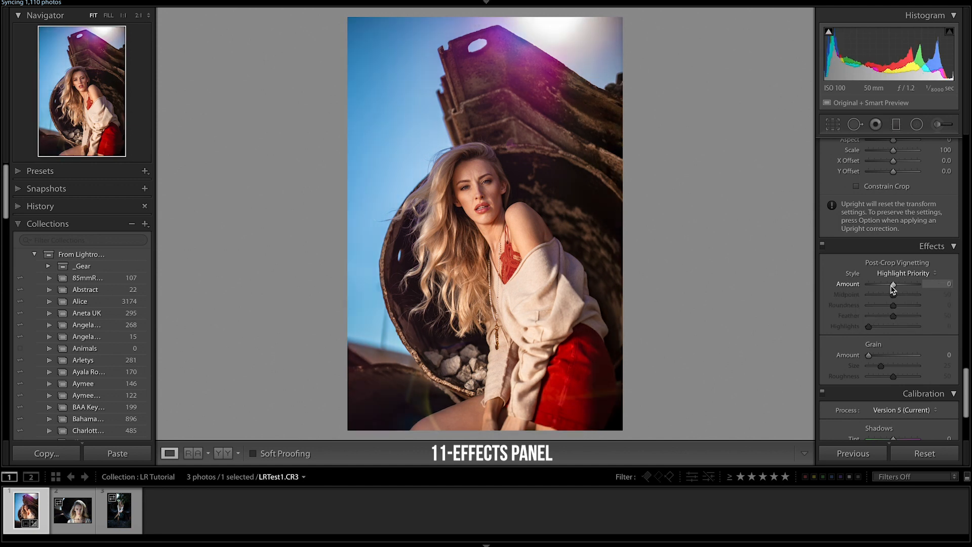
pyautogui.moveTo(893, 287); pyautogui.dragTo(892, 287)
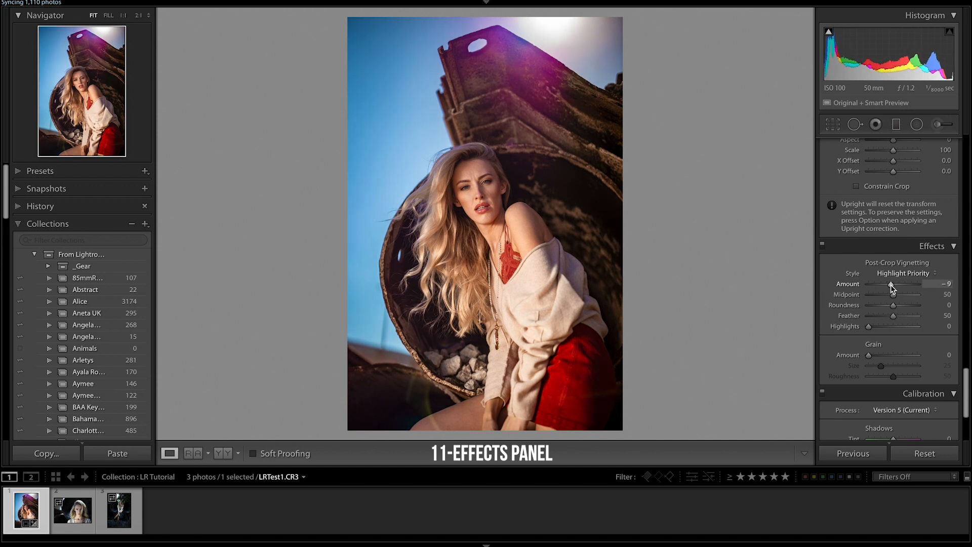
pyautogui.moveTo(894, 295)
pyautogui.mouseDown()
pyautogui.moveTo(857, 299)
pyautogui.moveTo(962, 287)
pyautogui.moveTo(876, 300)
pyautogui.moveTo(894, 298)
pyautogui.mouseUp()
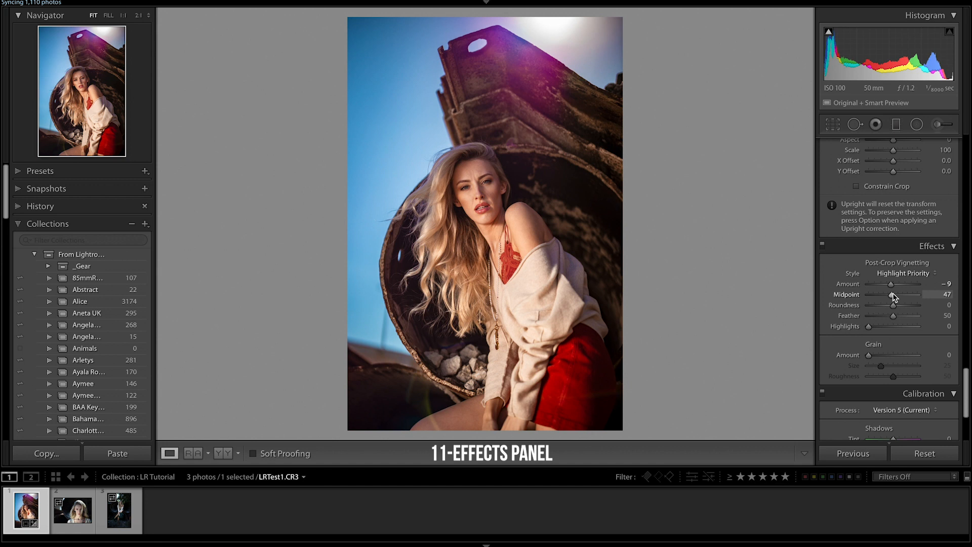
pyautogui.moveTo(894, 298); pyautogui.dragTo(883, 301)
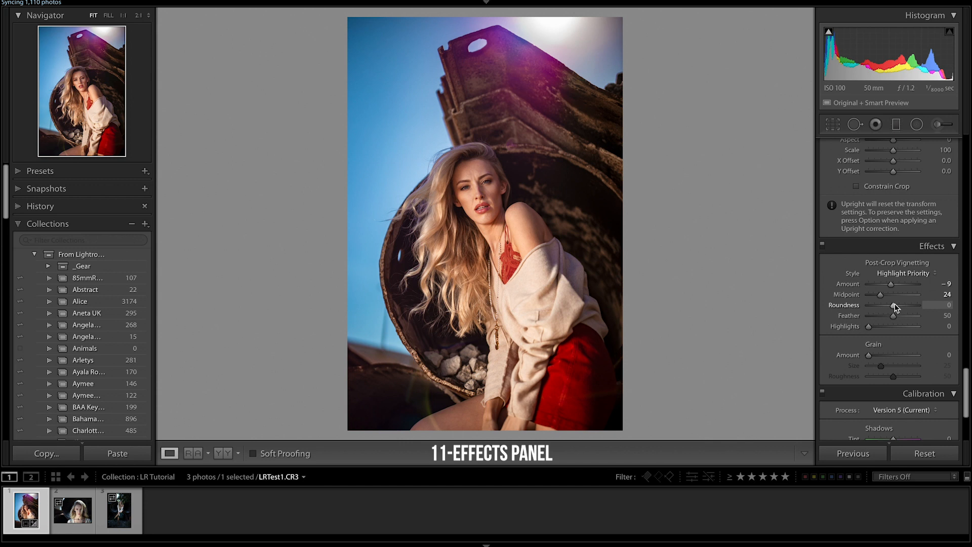
# Set the post-crop vignette's Roundness to +2, Feather to 77 and Highlights to 100
pyautogui.moveTo(897, 307)
pyautogui.mouseDown()
pyautogui.moveTo(852, 308)
pyautogui.moveTo(908, 299)
pyautogui.moveTo(897, 304)
pyautogui.mouseUp()
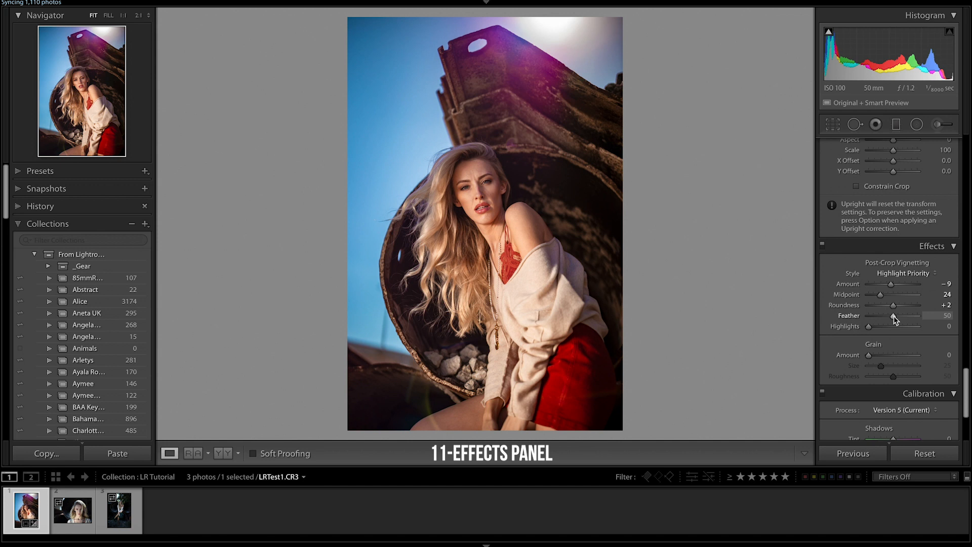
pyautogui.moveTo(895, 316); pyautogui.dragTo(851, 333)
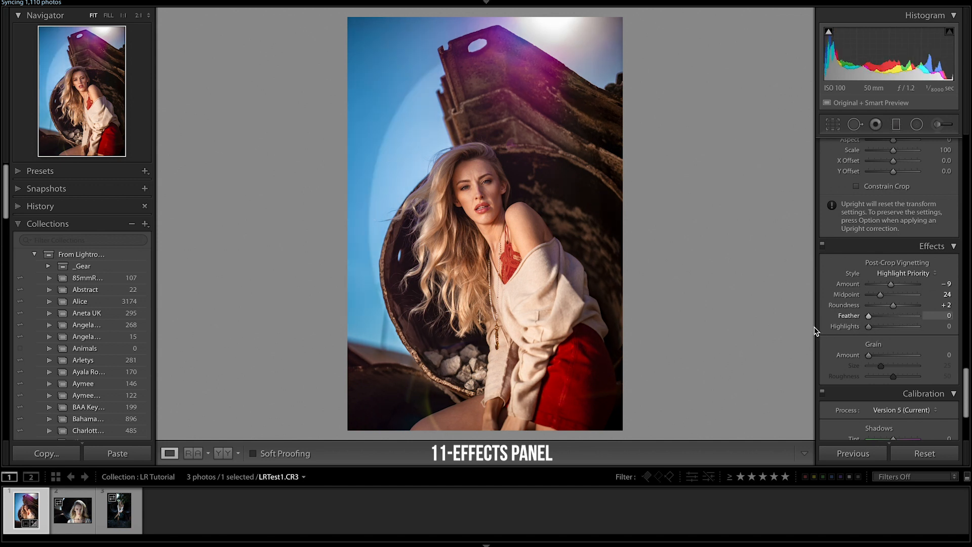
pyautogui.moveTo(868, 317); pyautogui.dragTo(907, 317)
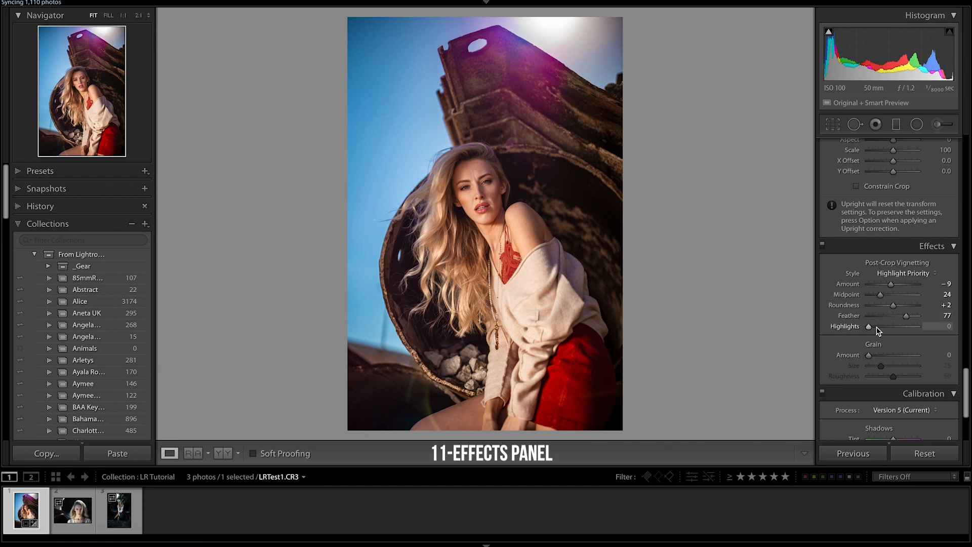
pyautogui.moveTo(869, 326)
pyautogui.mouseDown()
pyautogui.moveTo(923, 324)
pyautogui.moveTo(866, 329)
pyautogui.mouseUp()
pyautogui.moveTo(869, 326); pyautogui.dragTo(954, 325)
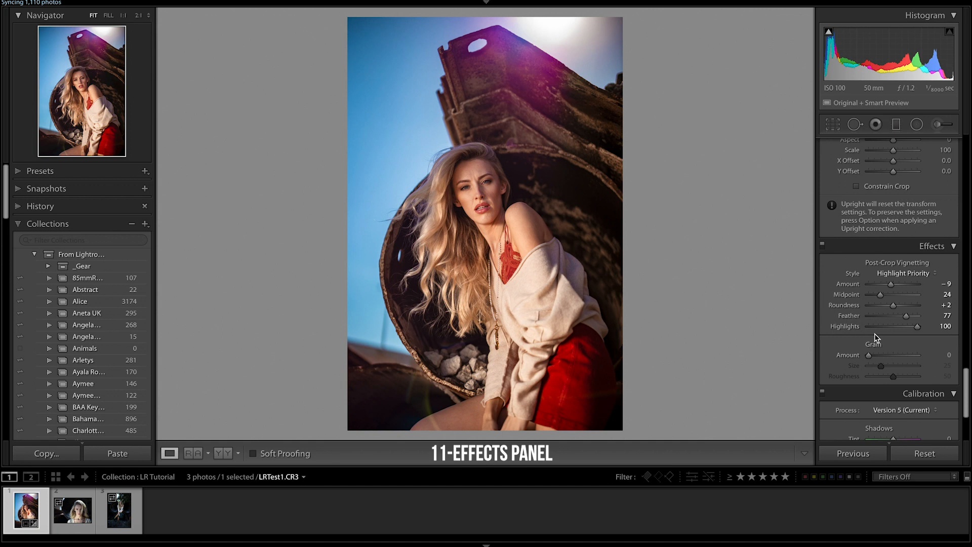
# Try Grain with Amount 100 and Size 91 on the zoomed photo, and reset the grain Amount
pyautogui.scroll(-2, 877, 338)
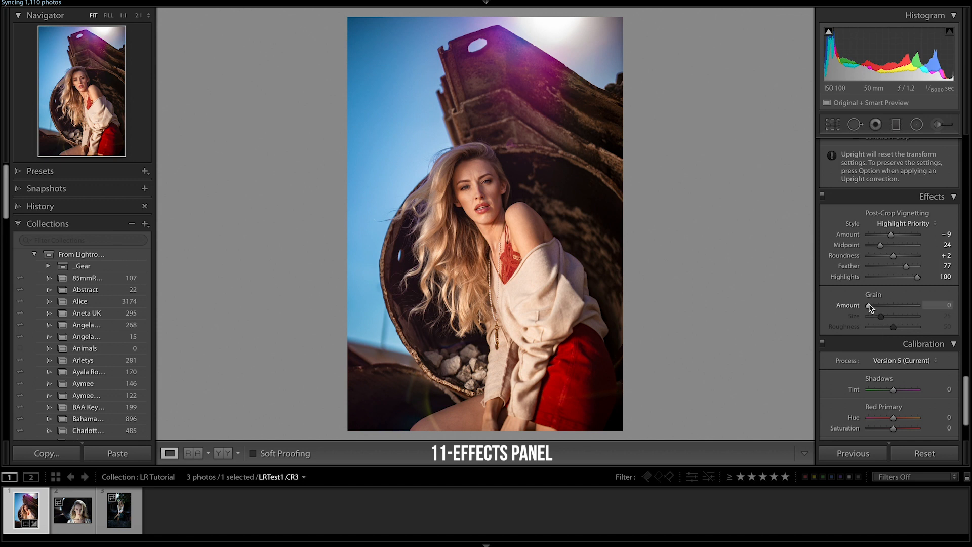
pyautogui.moveTo(869, 305); pyautogui.dragTo(967, 293)
pyautogui.press('z')
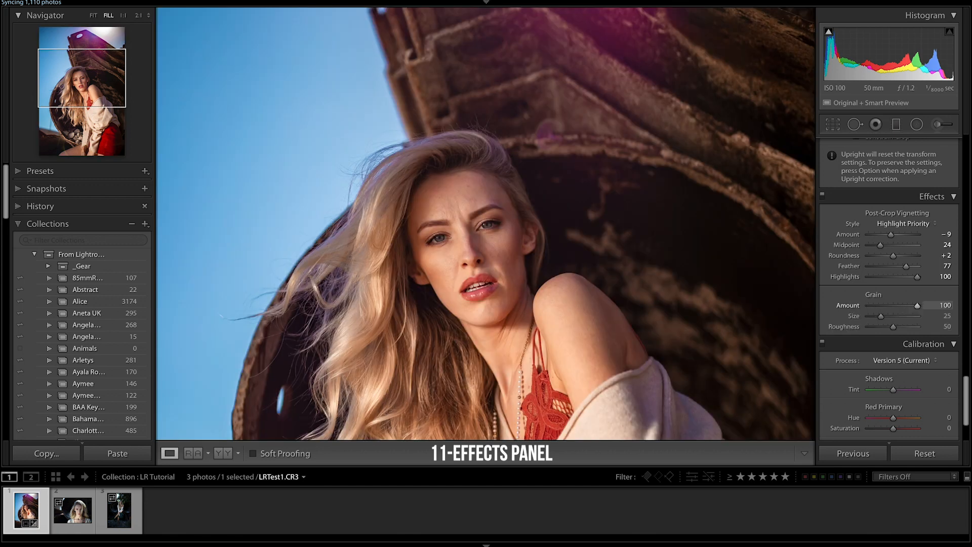
pyautogui.moveTo(881, 316); pyautogui.dragTo(918, 315)
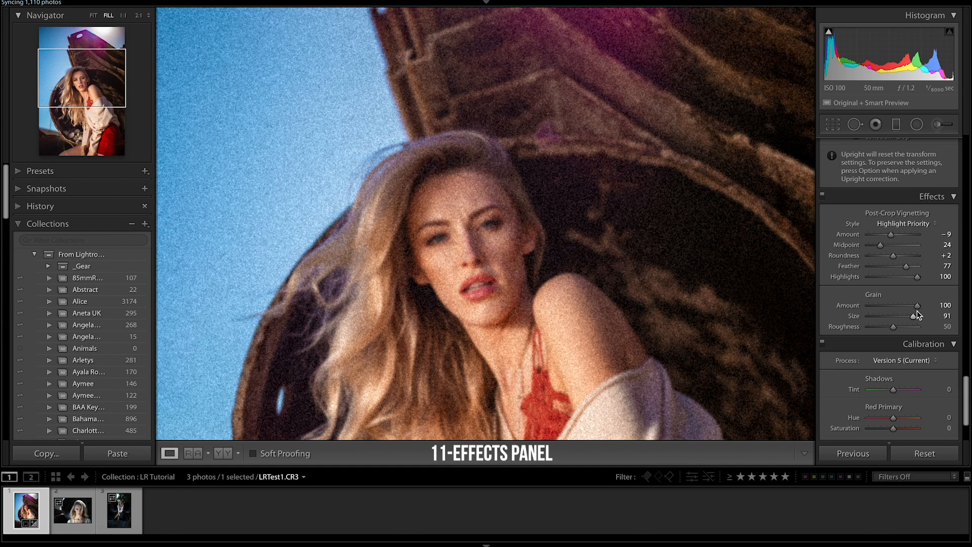
pyautogui.doubleClick(917, 305)
pyautogui.click(656, 312)
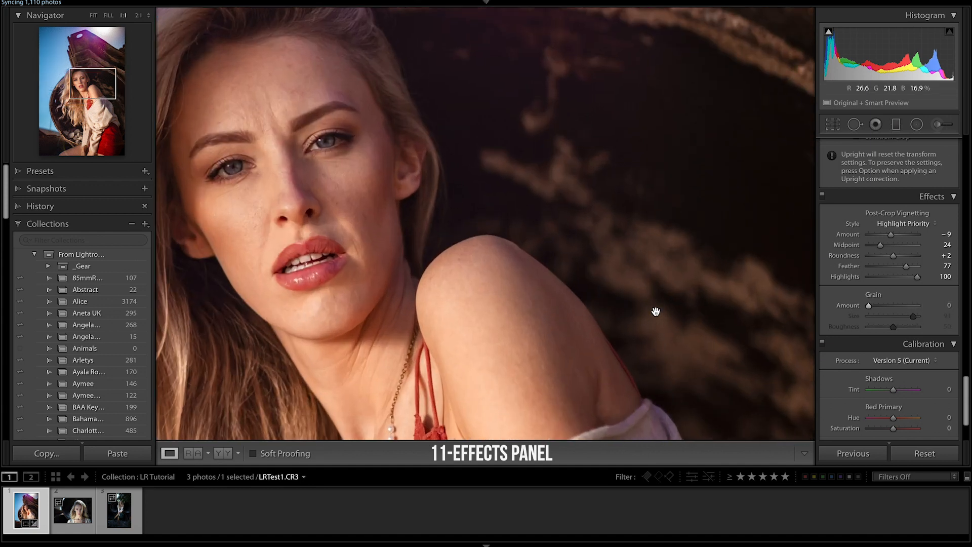
pyautogui.click(656, 311)
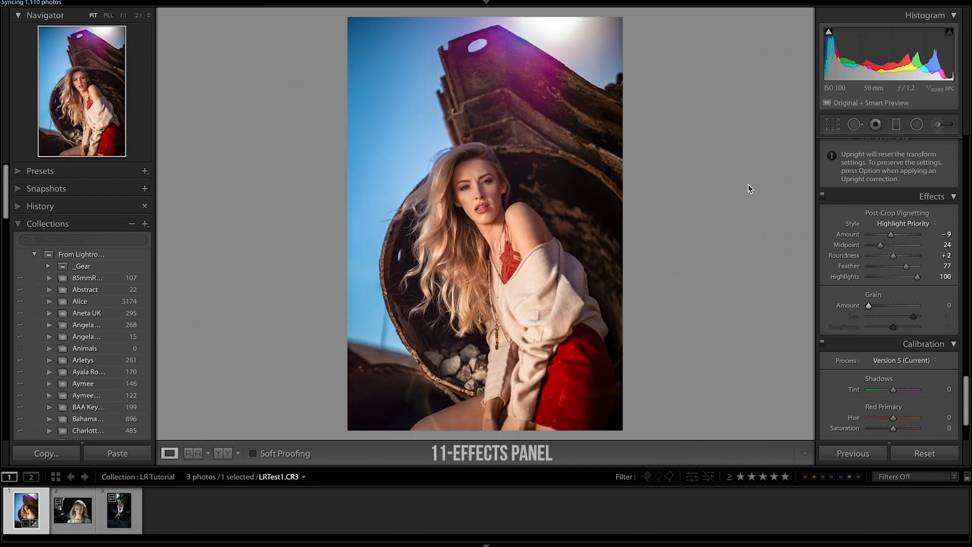
# Try the Calibration Shadows Tint at +100 and -100, and set it to +26
pyautogui.scroll(-1, 871, 384)
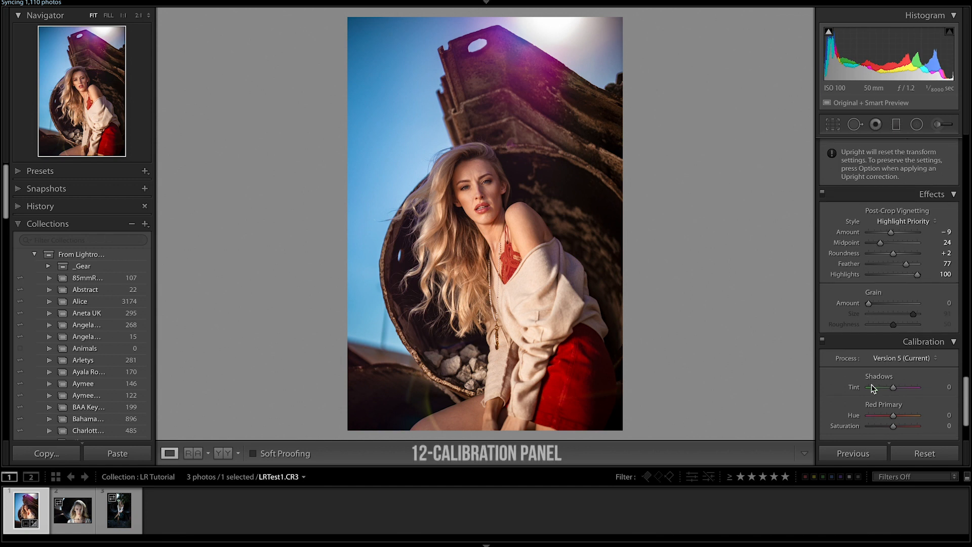
pyautogui.scroll(-3, 872, 388)
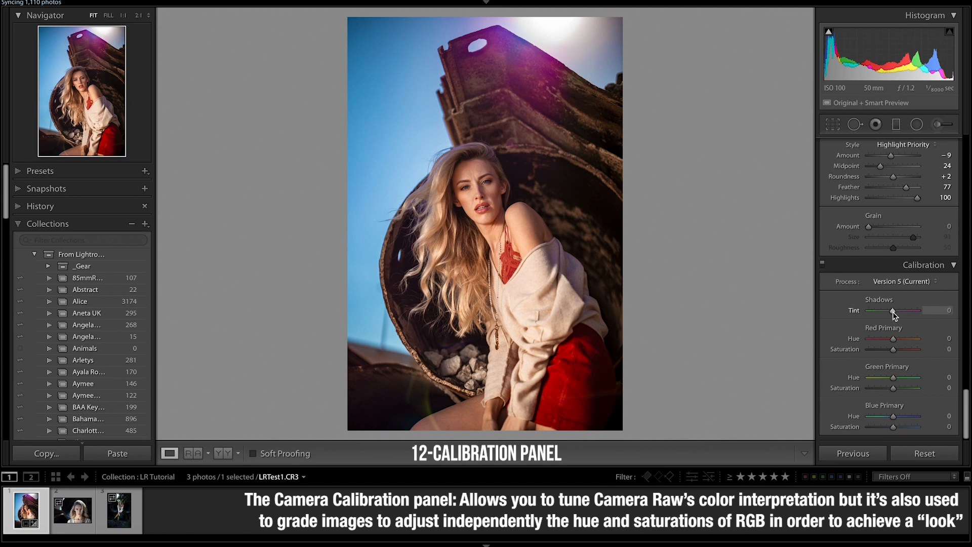
pyautogui.moveTo(893, 310); pyautogui.dragTo(932, 312)
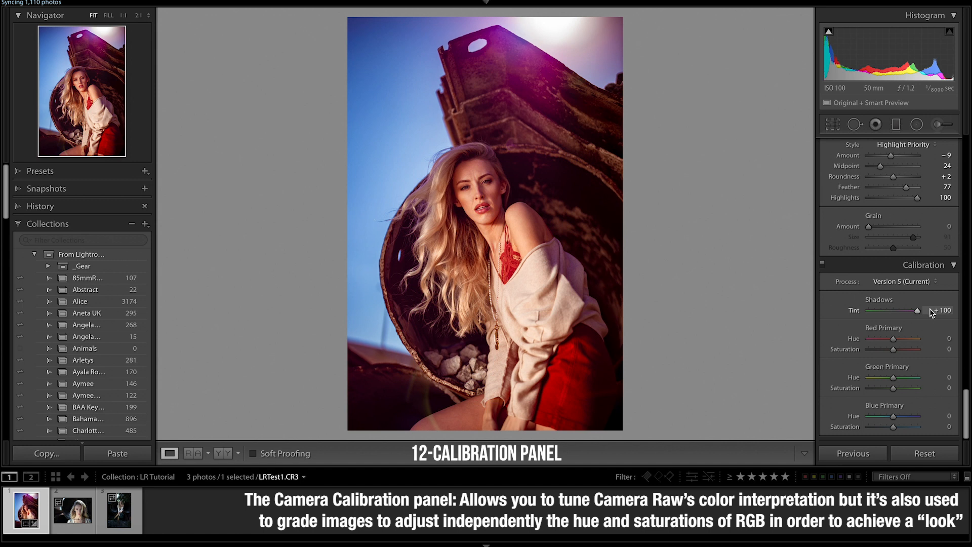
pyautogui.moveTo(930, 309); pyautogui.dragTo(855, 324)
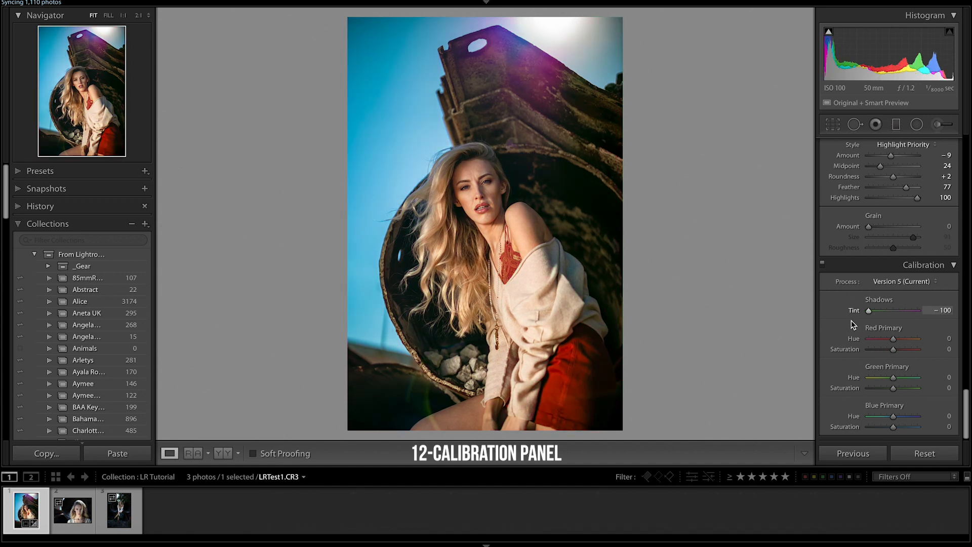
pyautogui.moveTo(868, 310); pyautogui.dragTo(899, 315)
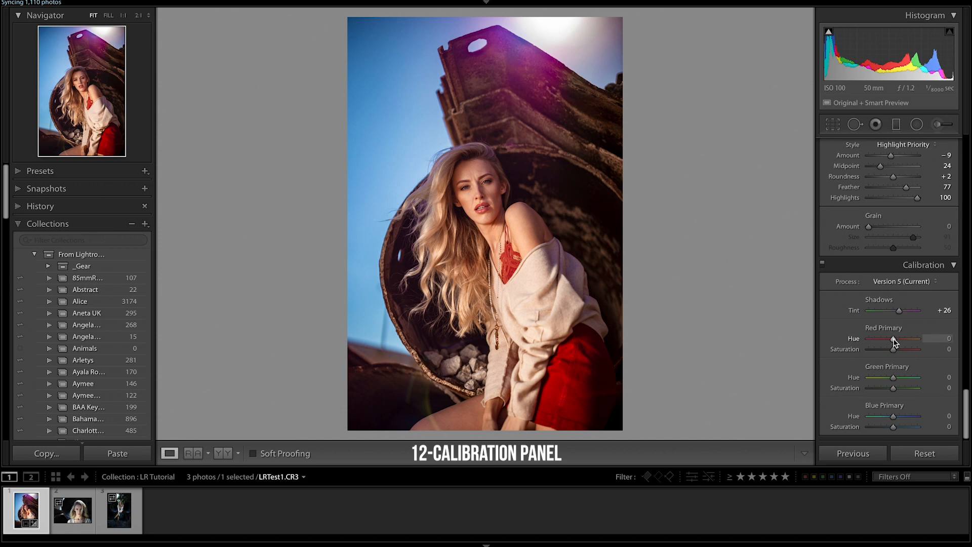
# Set the Calibration Red Primary Hue to +13 and Saturation to +11
pyautogui.moveTo(894, 340)
pyautogui.mouseDown()
pyautogui.moveTo(929, 339)
pyautogui.moveTo(846, 342)
pyautogui.moveTo(894, 343)
pyautogui.mouseUp()
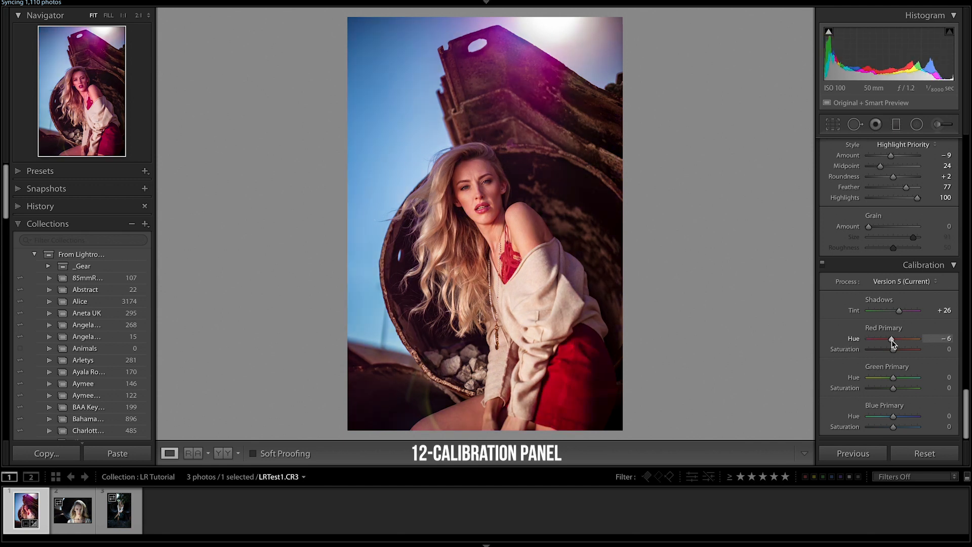
pyautogui.moveTo(894, 343); pyautogui.dragTo(898, 343)
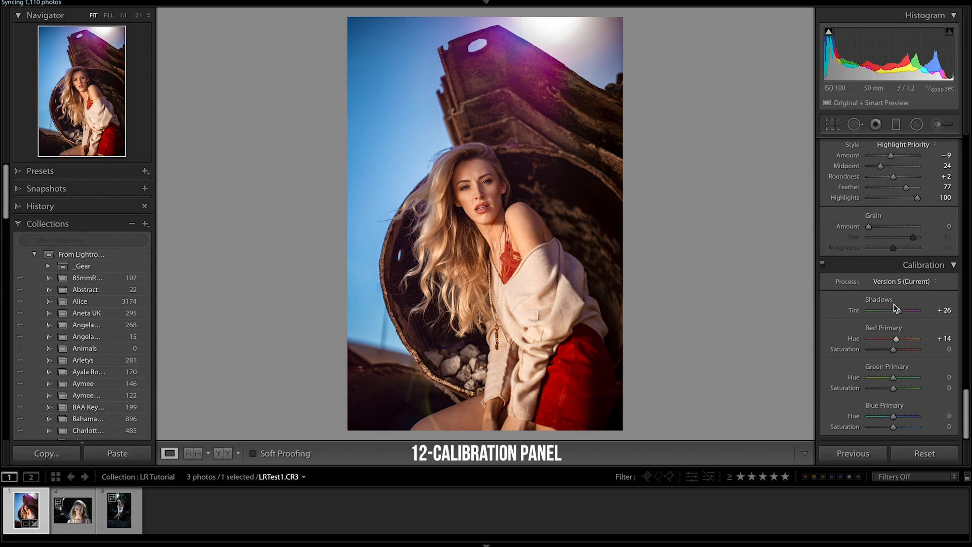
pyautogui.moveTo(899, 344); pyautogui.dragTo(899, 344)
pyautogui.moveTo(846, 353); pyautogui.dragTo(897, 353)
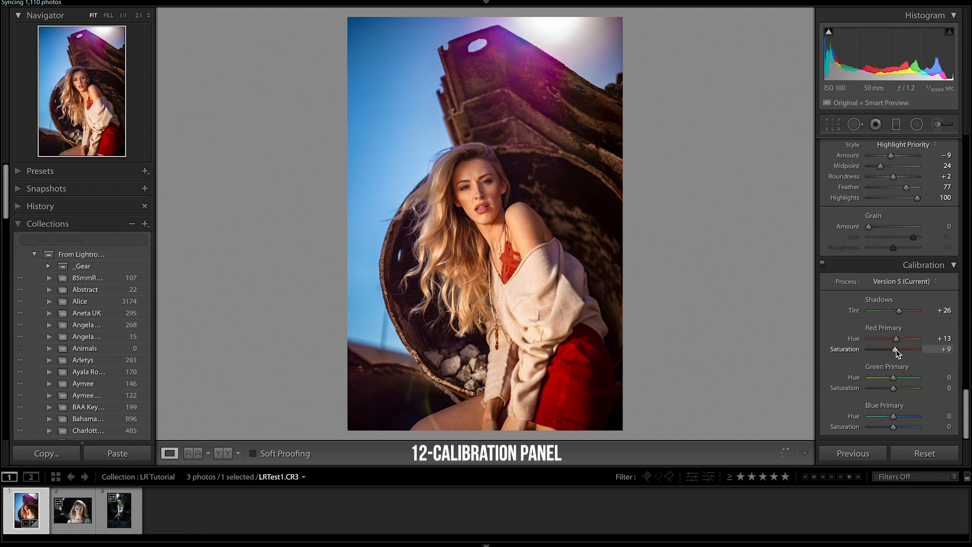
pyautogui.moveTo(897, 353); pyautogui.dragTo(897, 353)
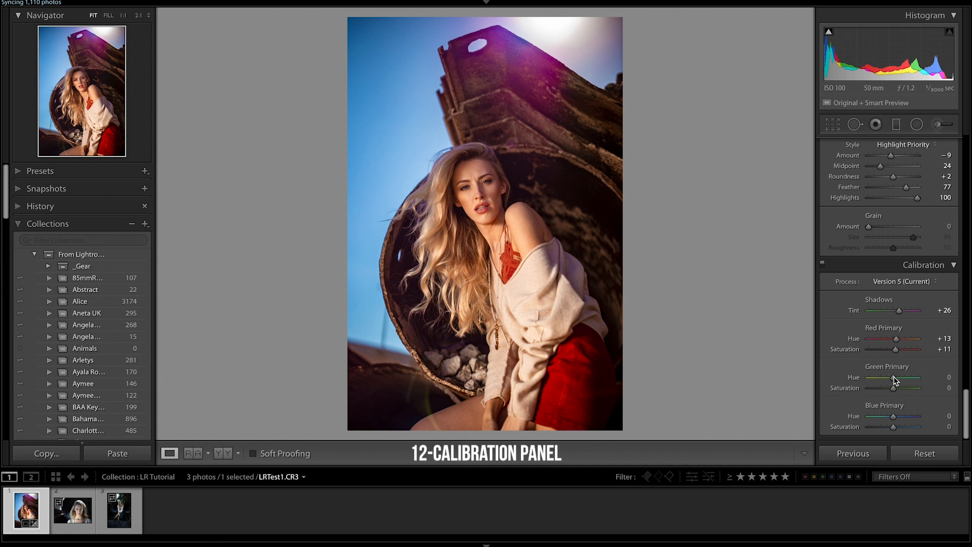
# Set Green Primary Saturation to +28, Blue Primary Hue to -9 and Saturation to -21, and compare the photo with its Before view
pyautogui.moveTo(900, 378)
pyautogui.mouseDown()
pyautogui.moveTo(922, 377)
pyautogui.moveTo(789, 389)
pyautogui.moveTo(913, 377)
pyautogui.moveTo(864, 390)
pyautogui.moveTo(928, 387)
pyautogui.moveTo(895, 393)
pyautogui.mouseUp()
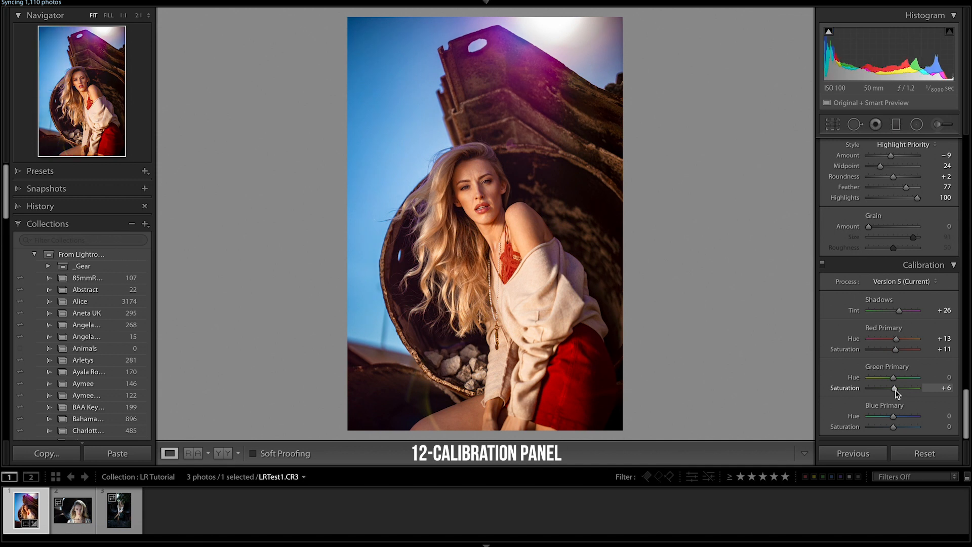
pyautogui.moveTo(897, 393); pyautogui.dragTo(891, 416)
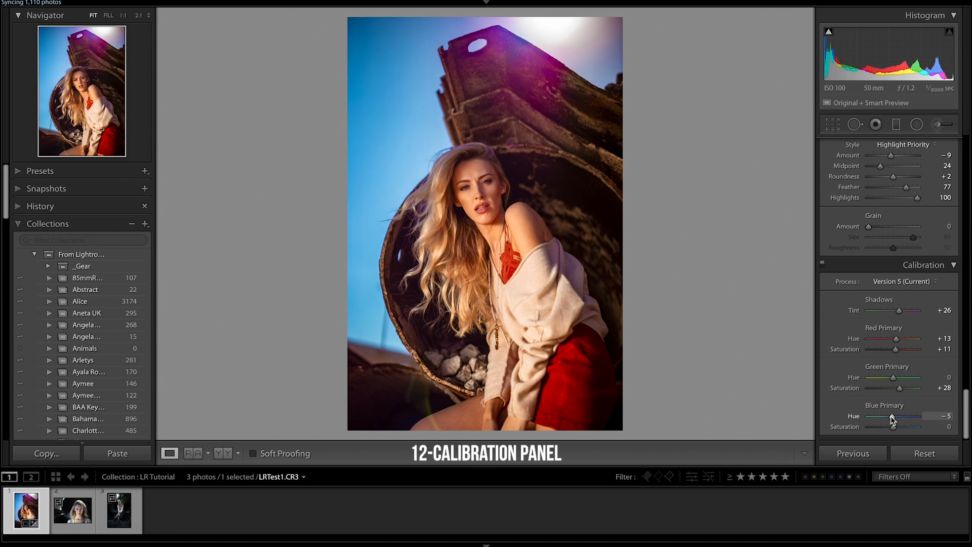
pyautogui.moveTo(892, 417)
pyautogui.mouseDown()
pyautogui.moveTo(896, 428)
pyautogui.moveTo(880, 426)
pyautogui.moveTo(889, 427)
pyautogui.mouseUp()
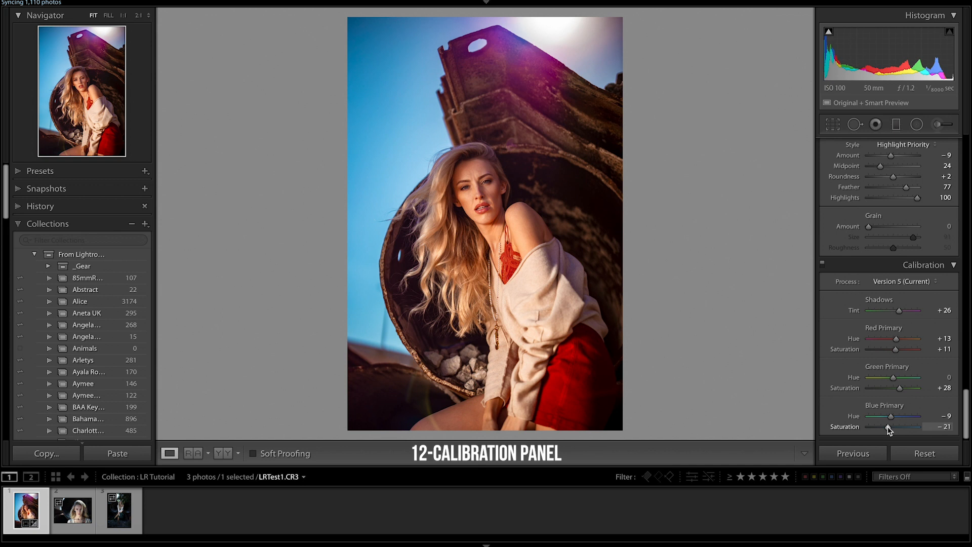
pyautogui.press('\\')
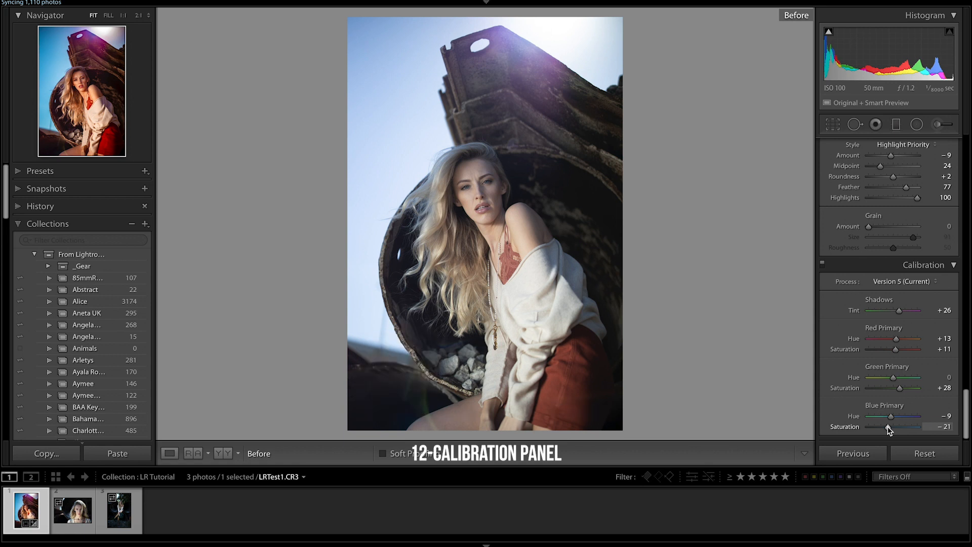
pyautogui.press('\\')
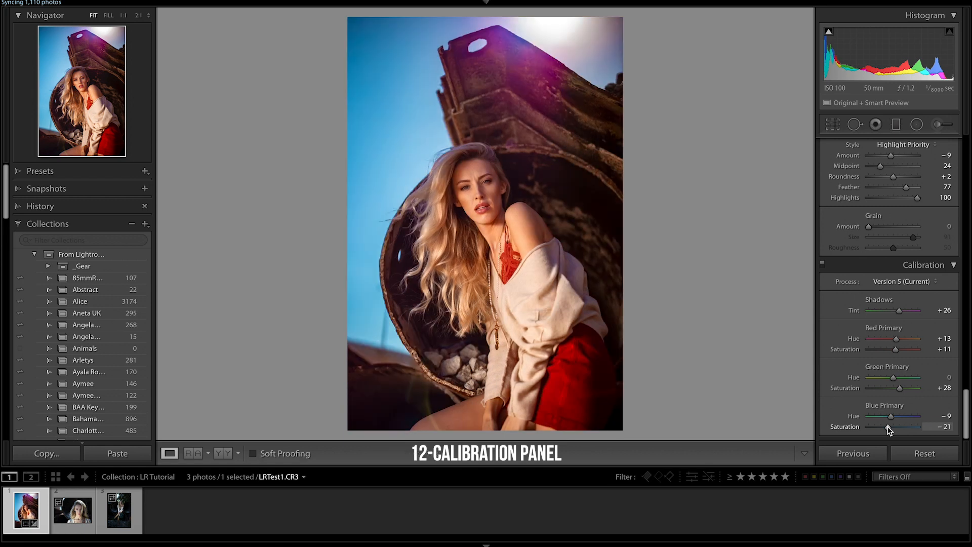